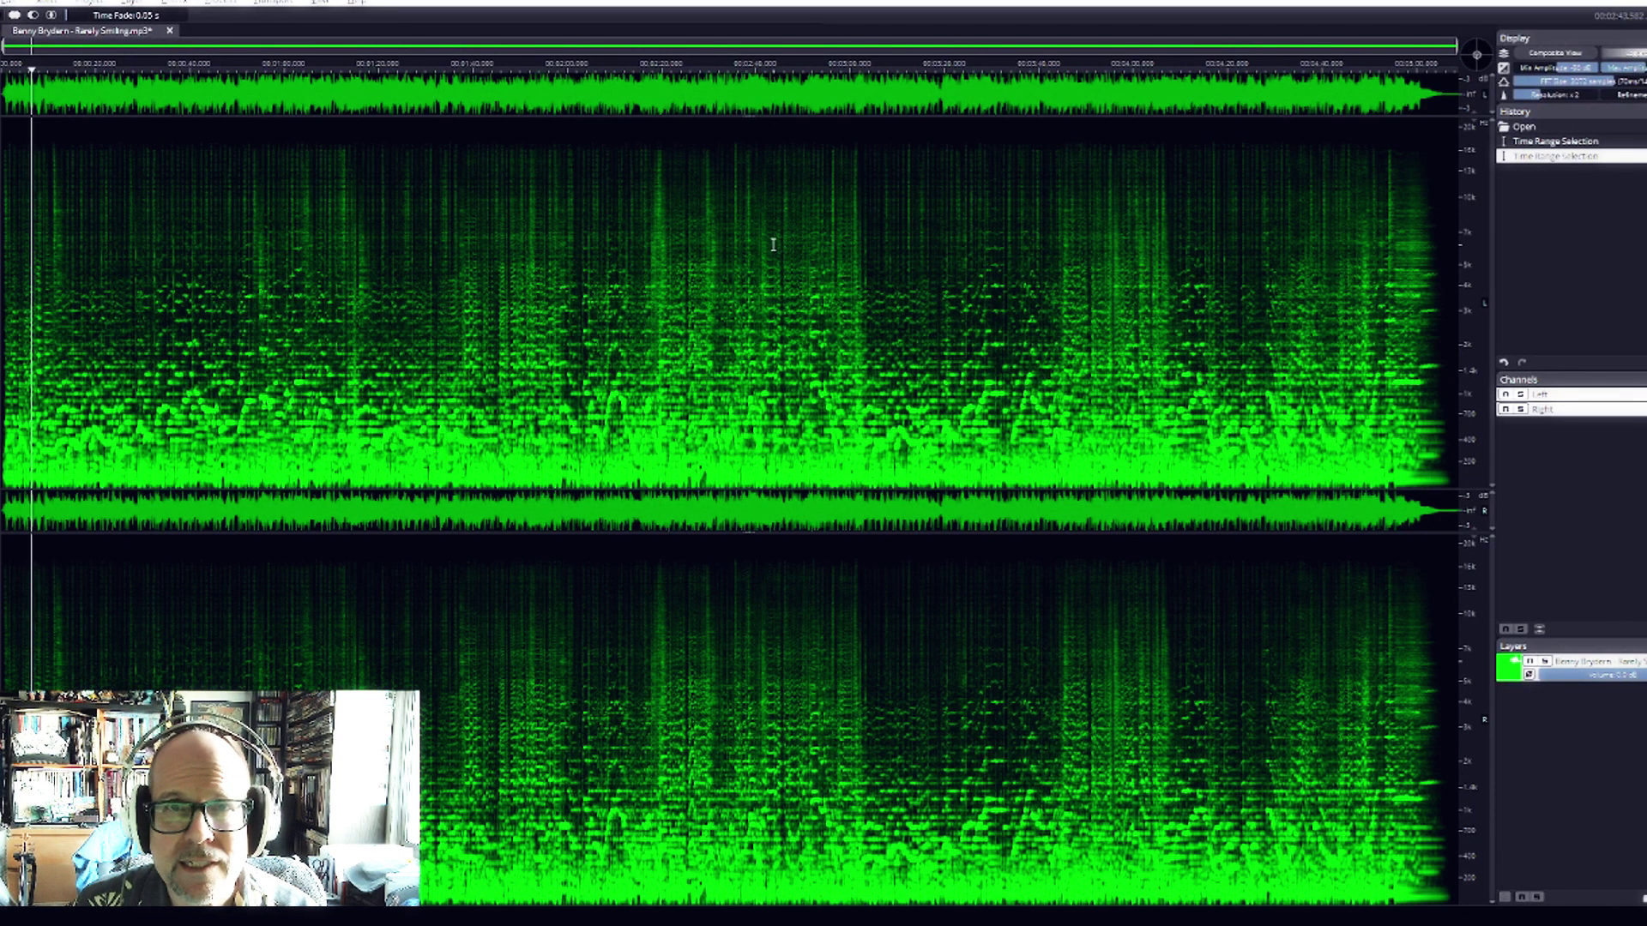
Step: Set the play position near the start of the opened smooth-jazz song
left_click(36, 199)
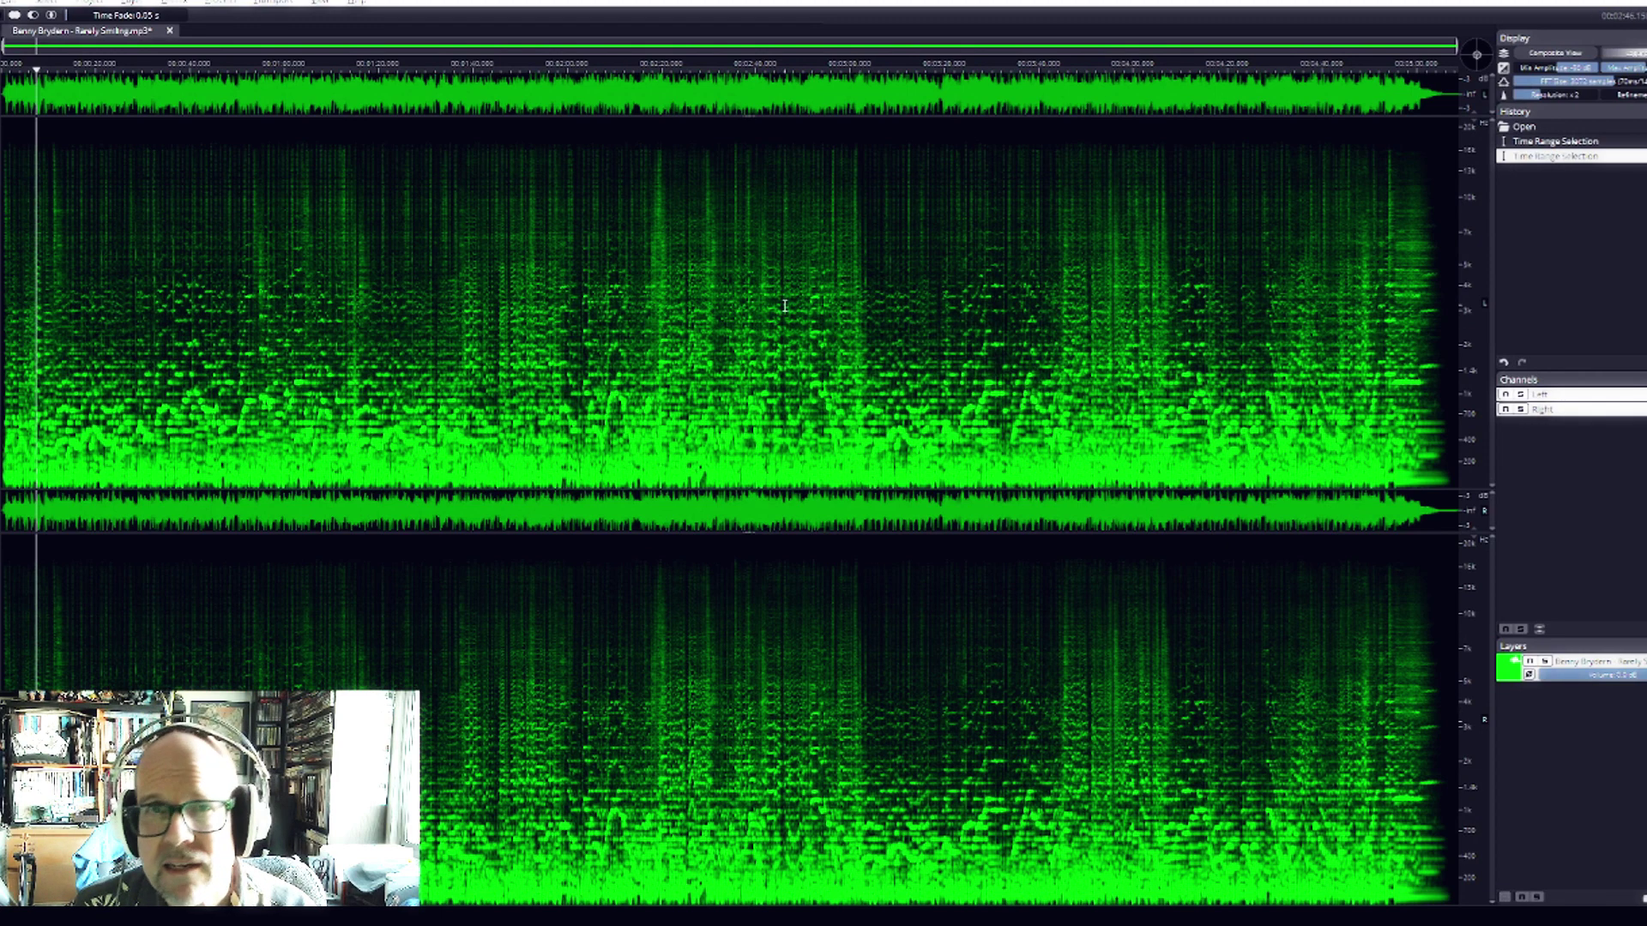
Step: Listen to the song's opening from near the start, then bring up the Process menu
left_click(38, 281)
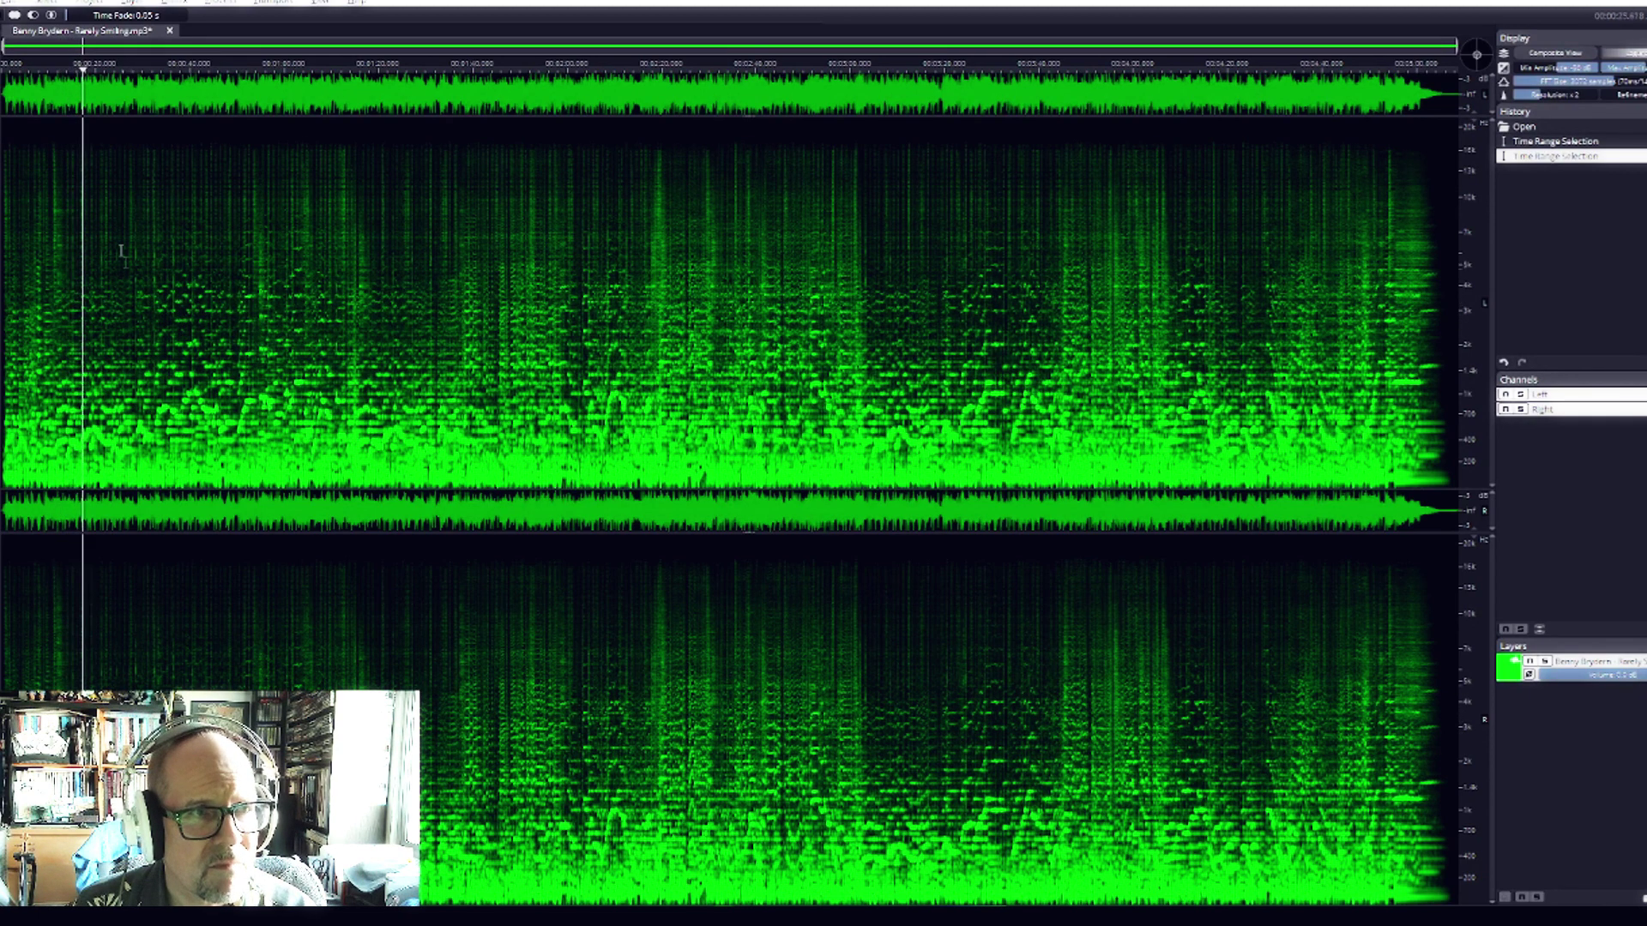
key("space")
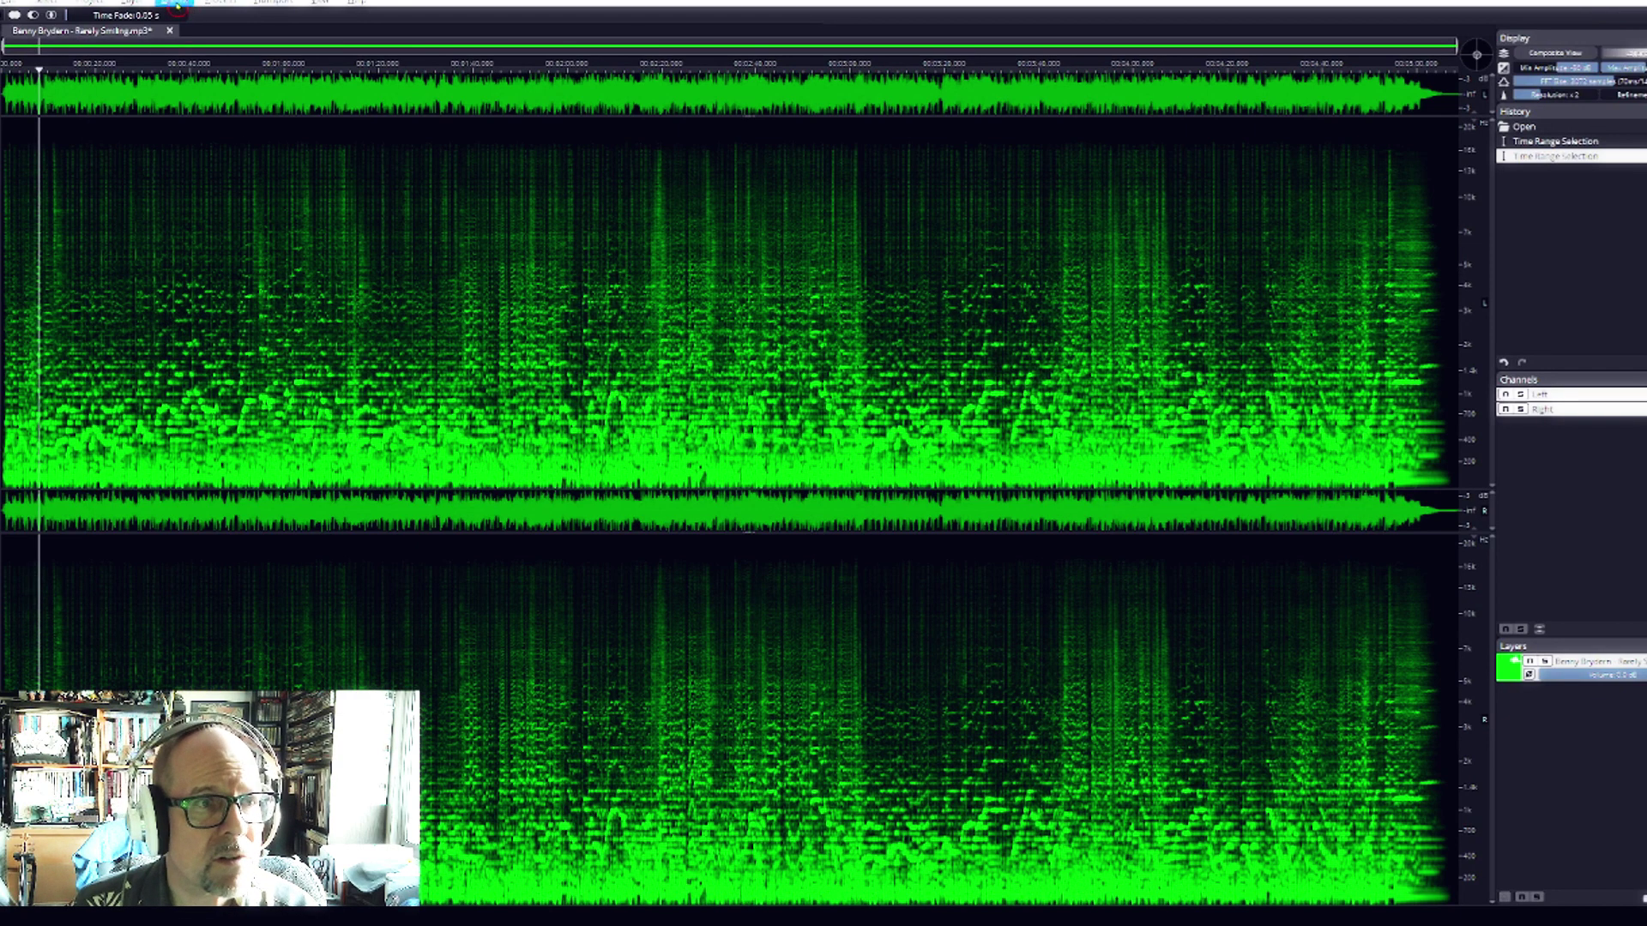
left_click(175, 3)
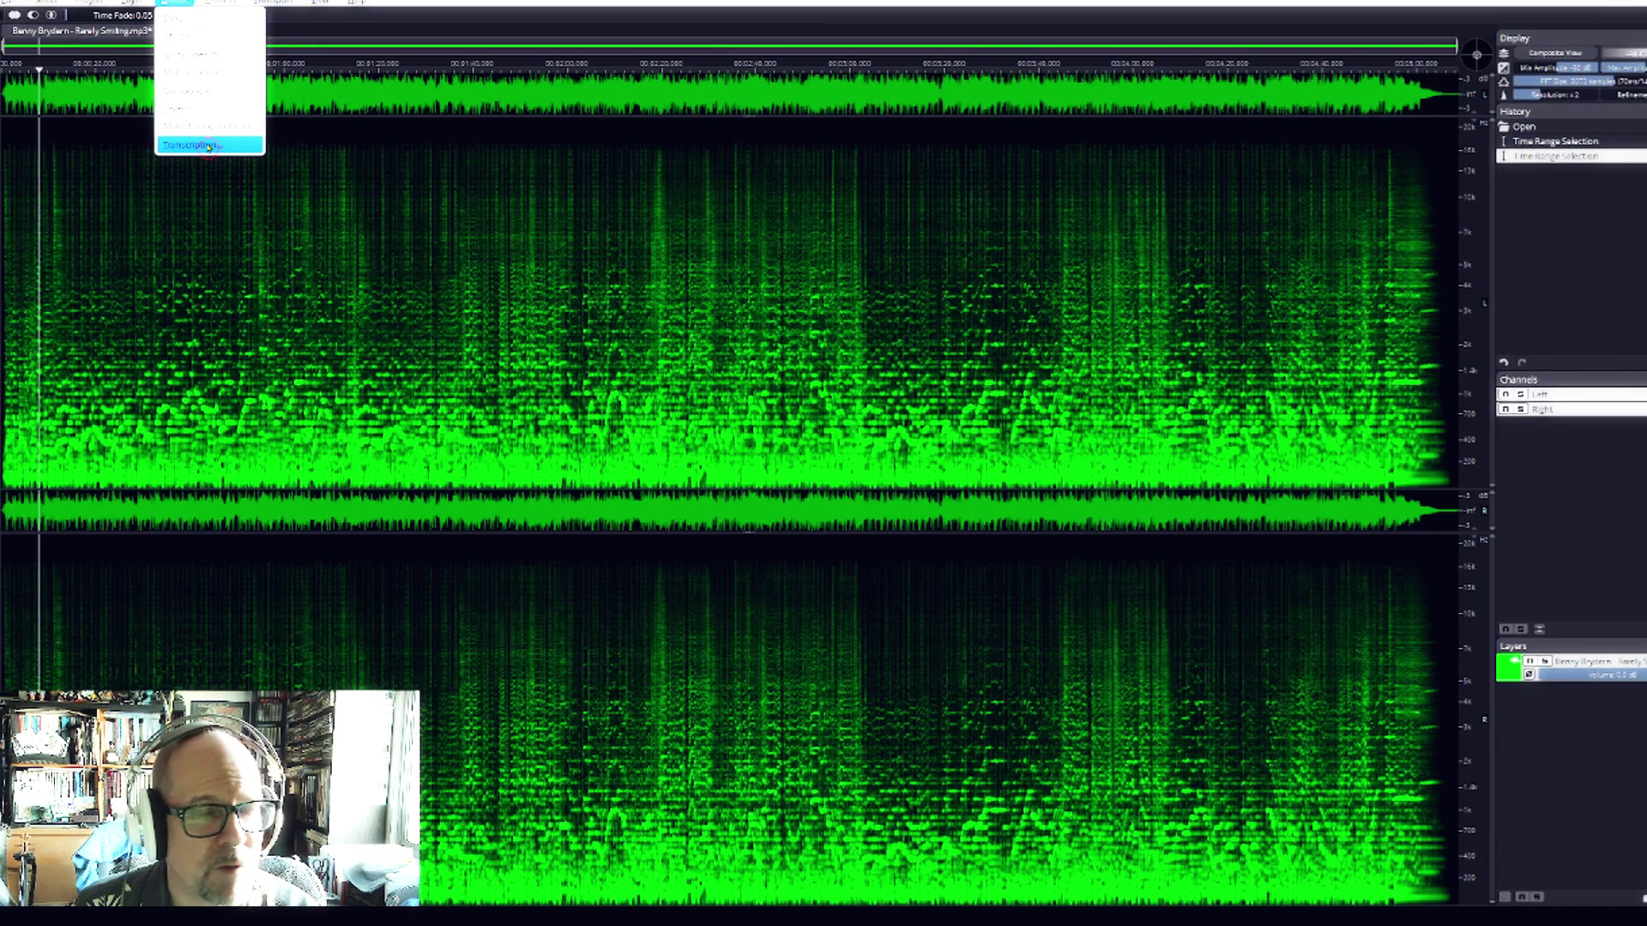
left_click(209, 146)
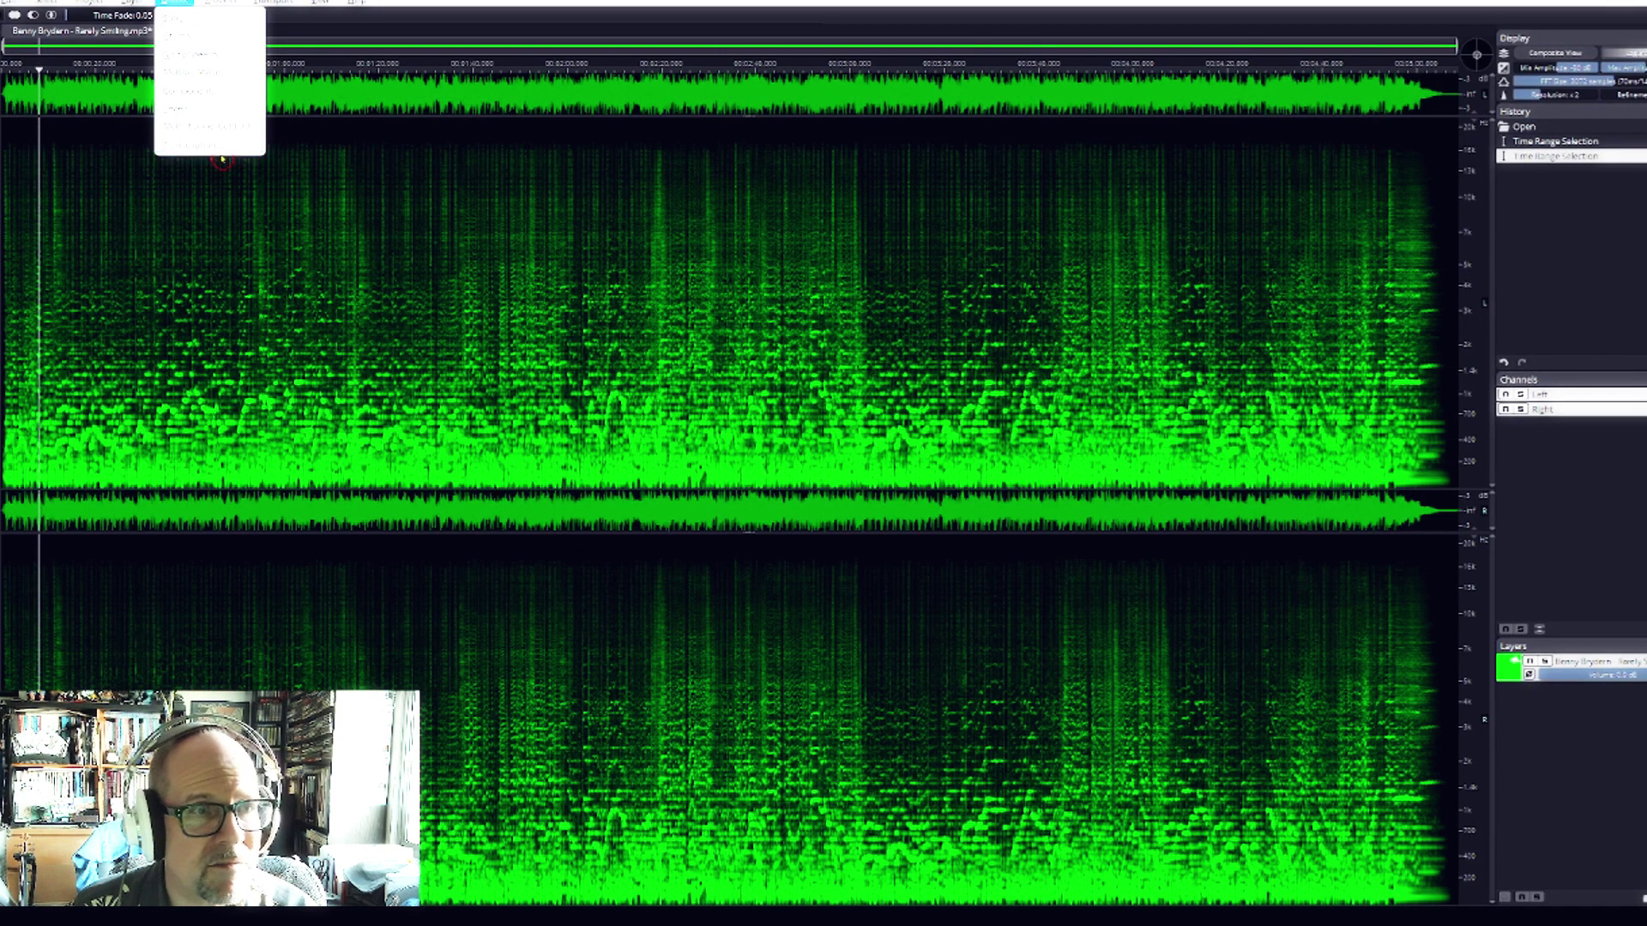
Step: Run Unmix Song with the Default preset at Best quality
left_click(189, 20)
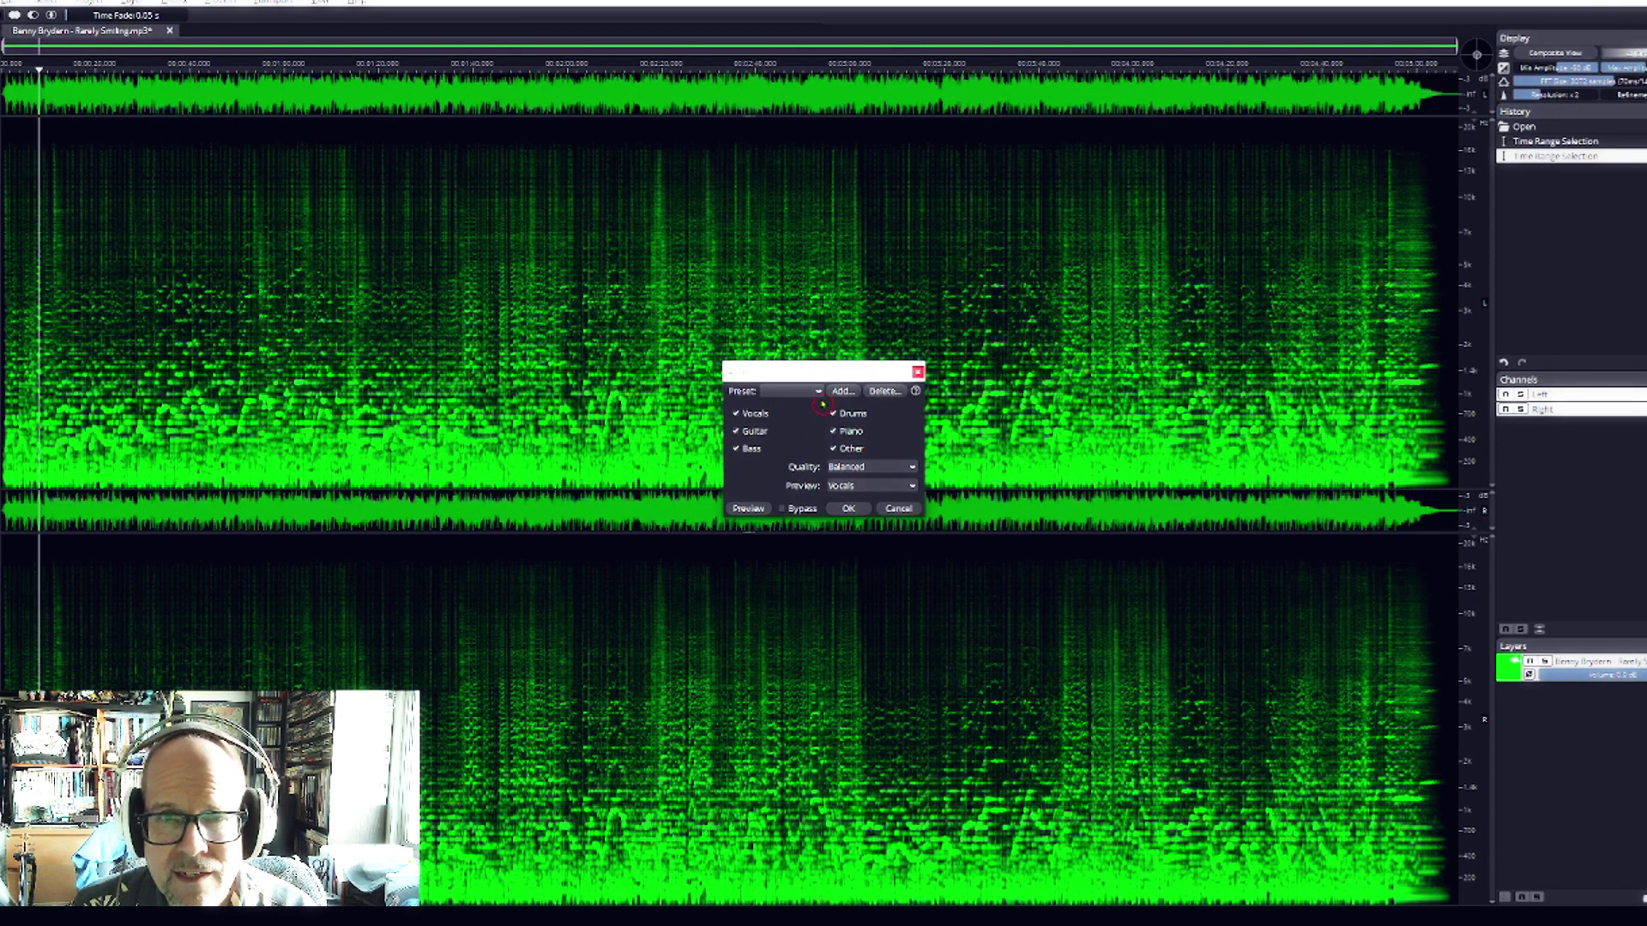
left_click(810, 392)
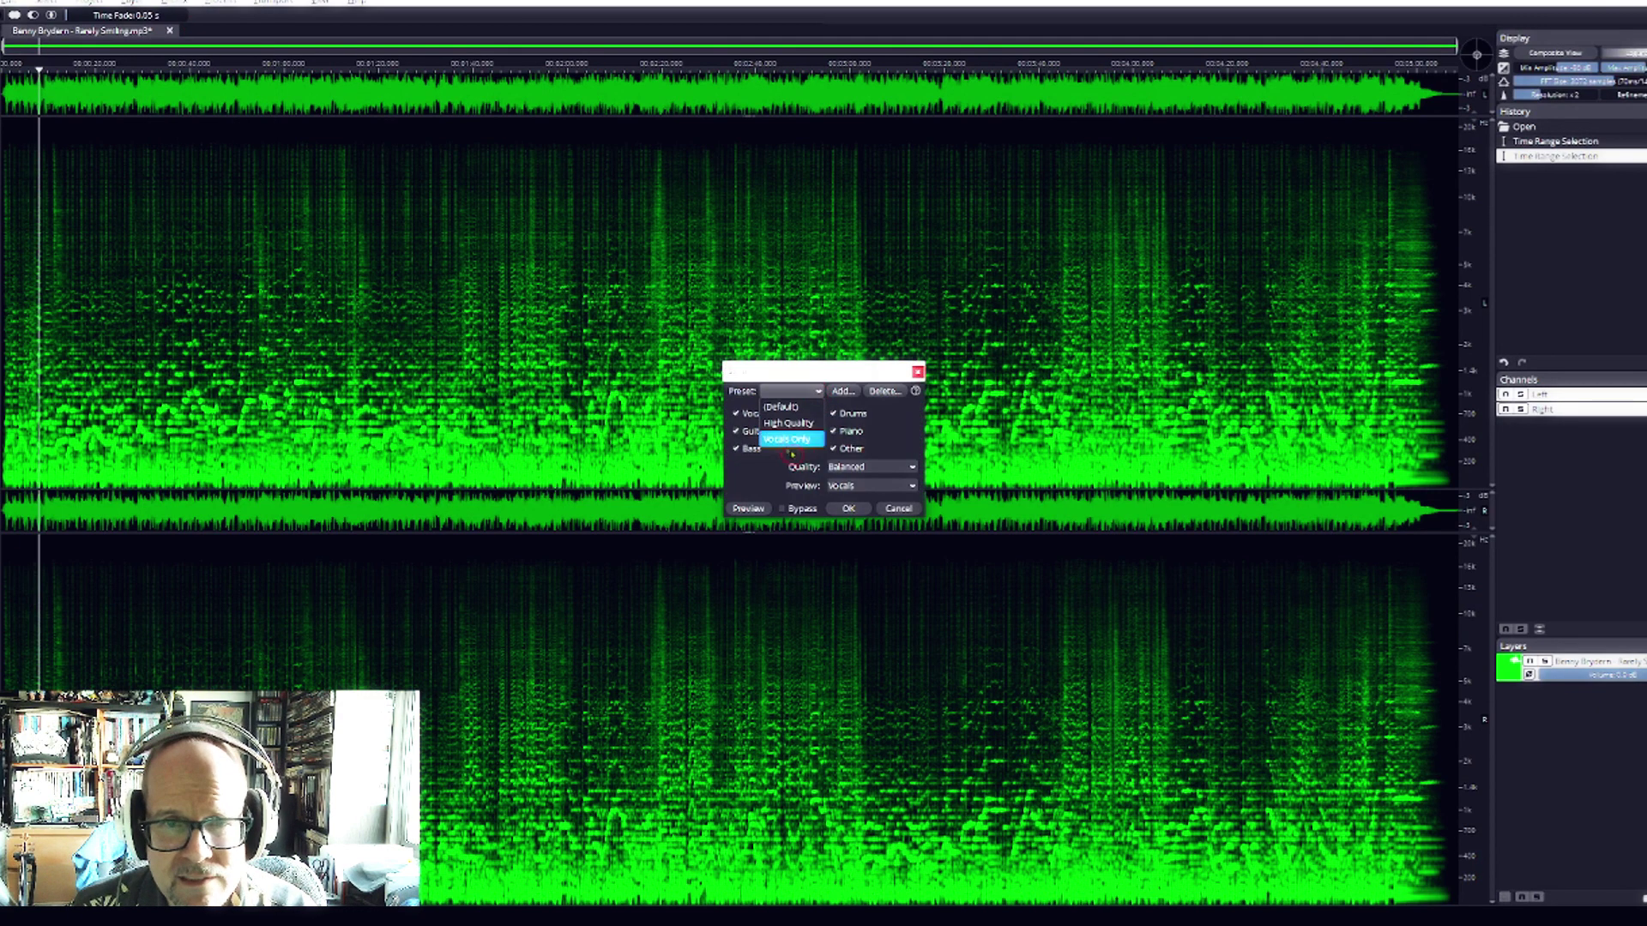
left_click(789, 407)
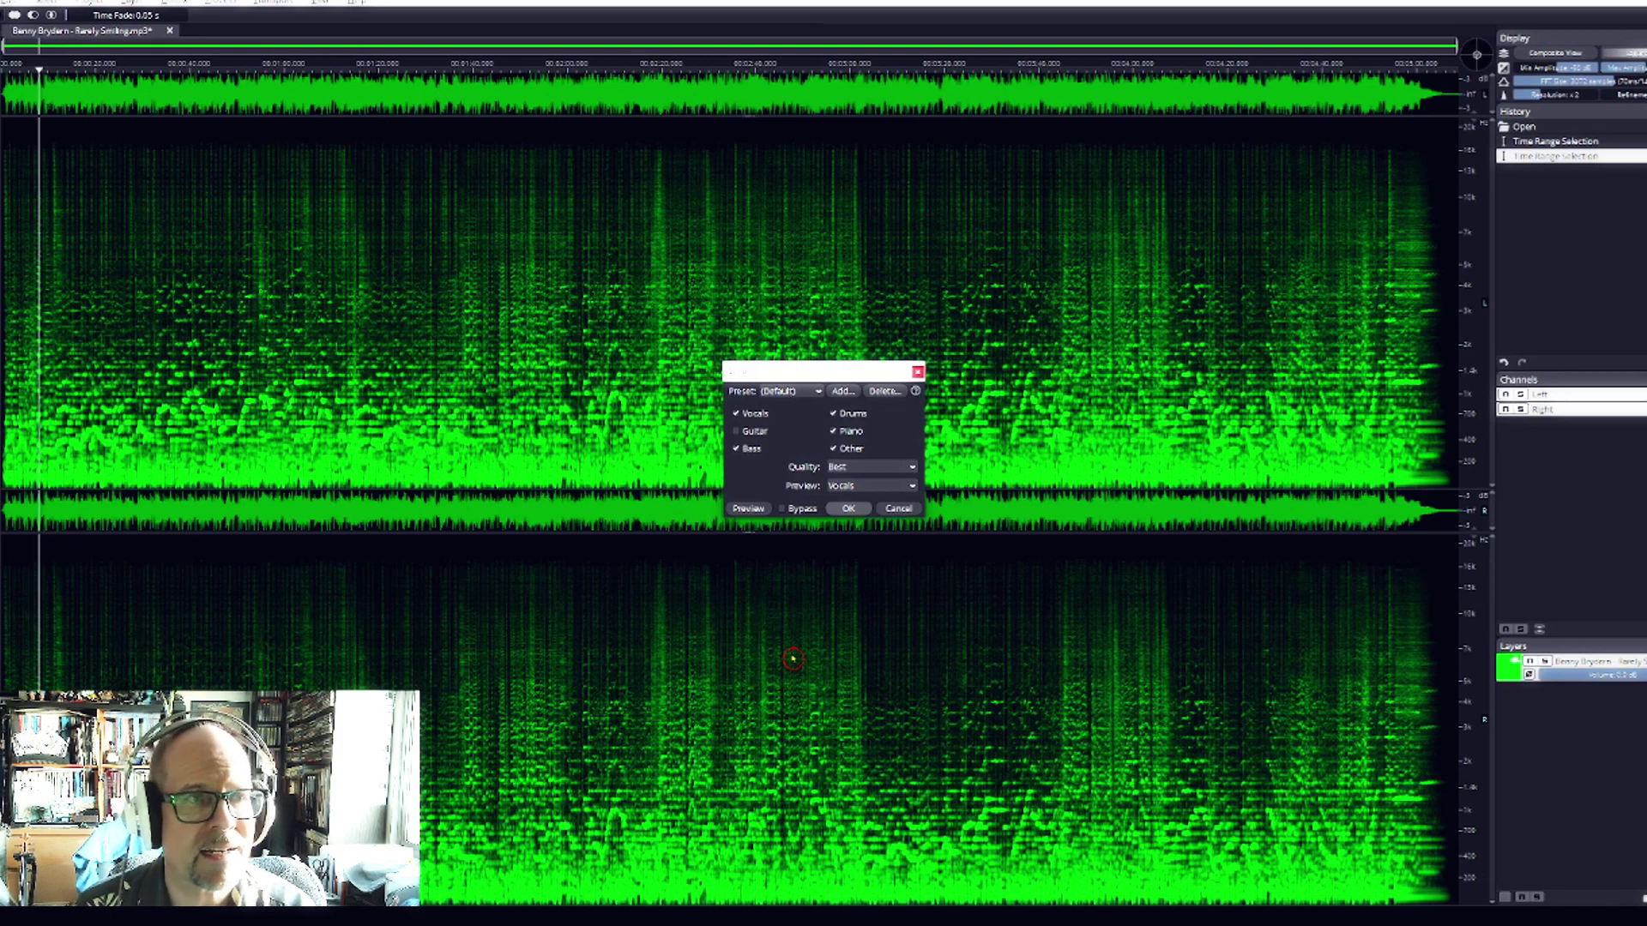
key("Return")
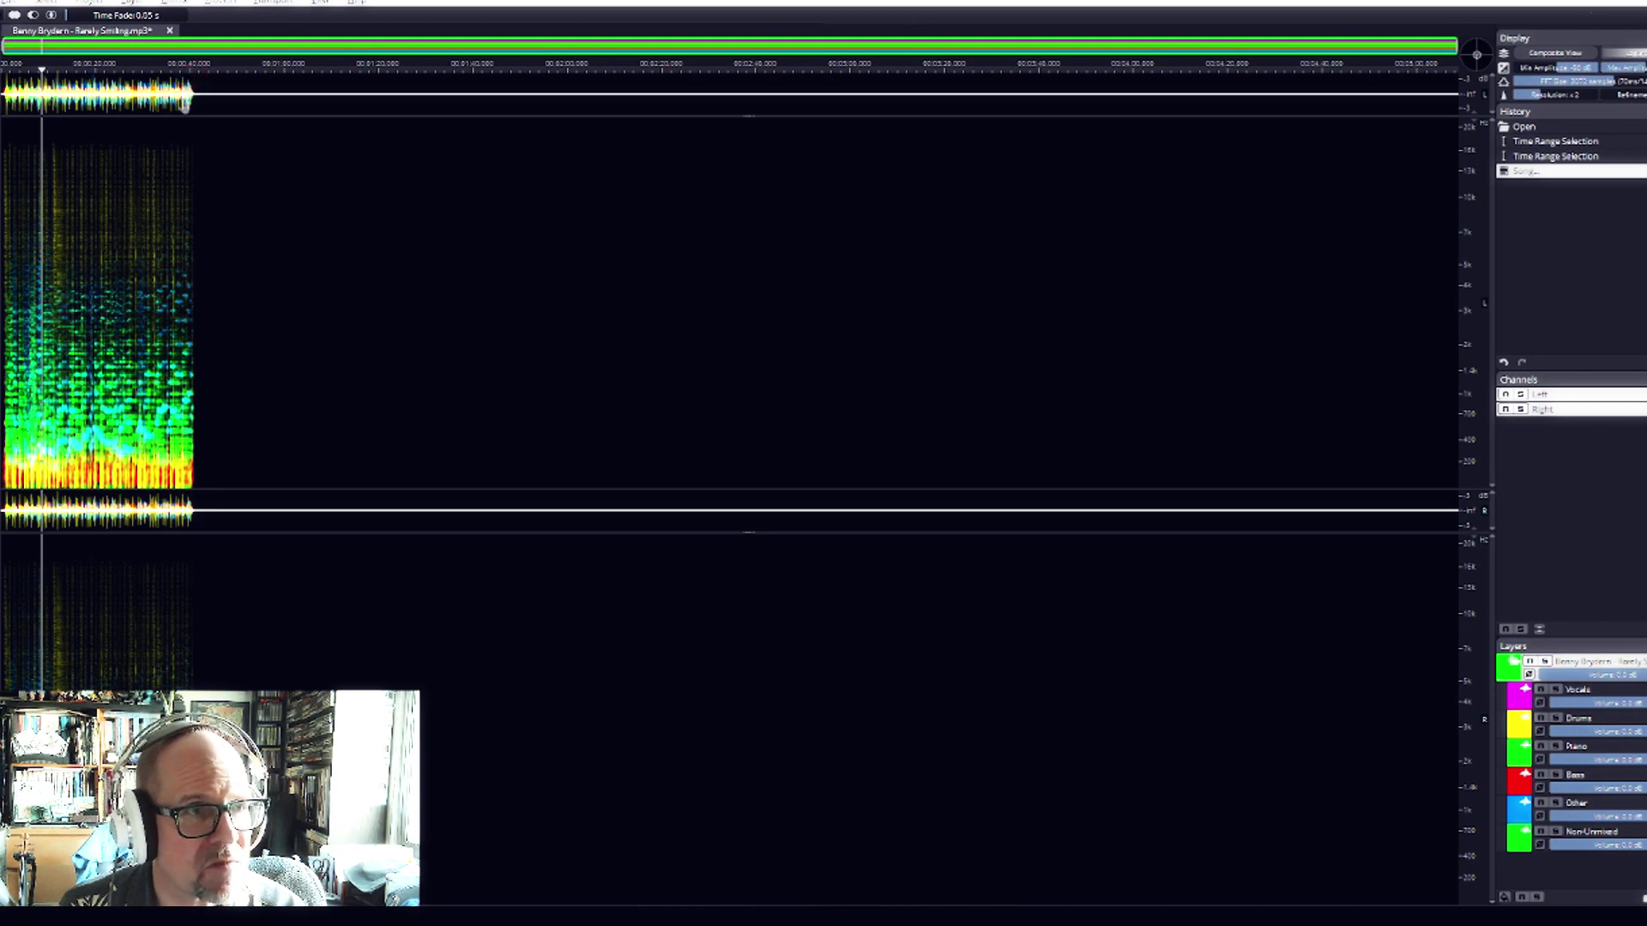
Step: Zoom in and play the unmixed song from near the beginning
scroll(189, 157, "up", 1)
scroll(129, 326, "up", 1)
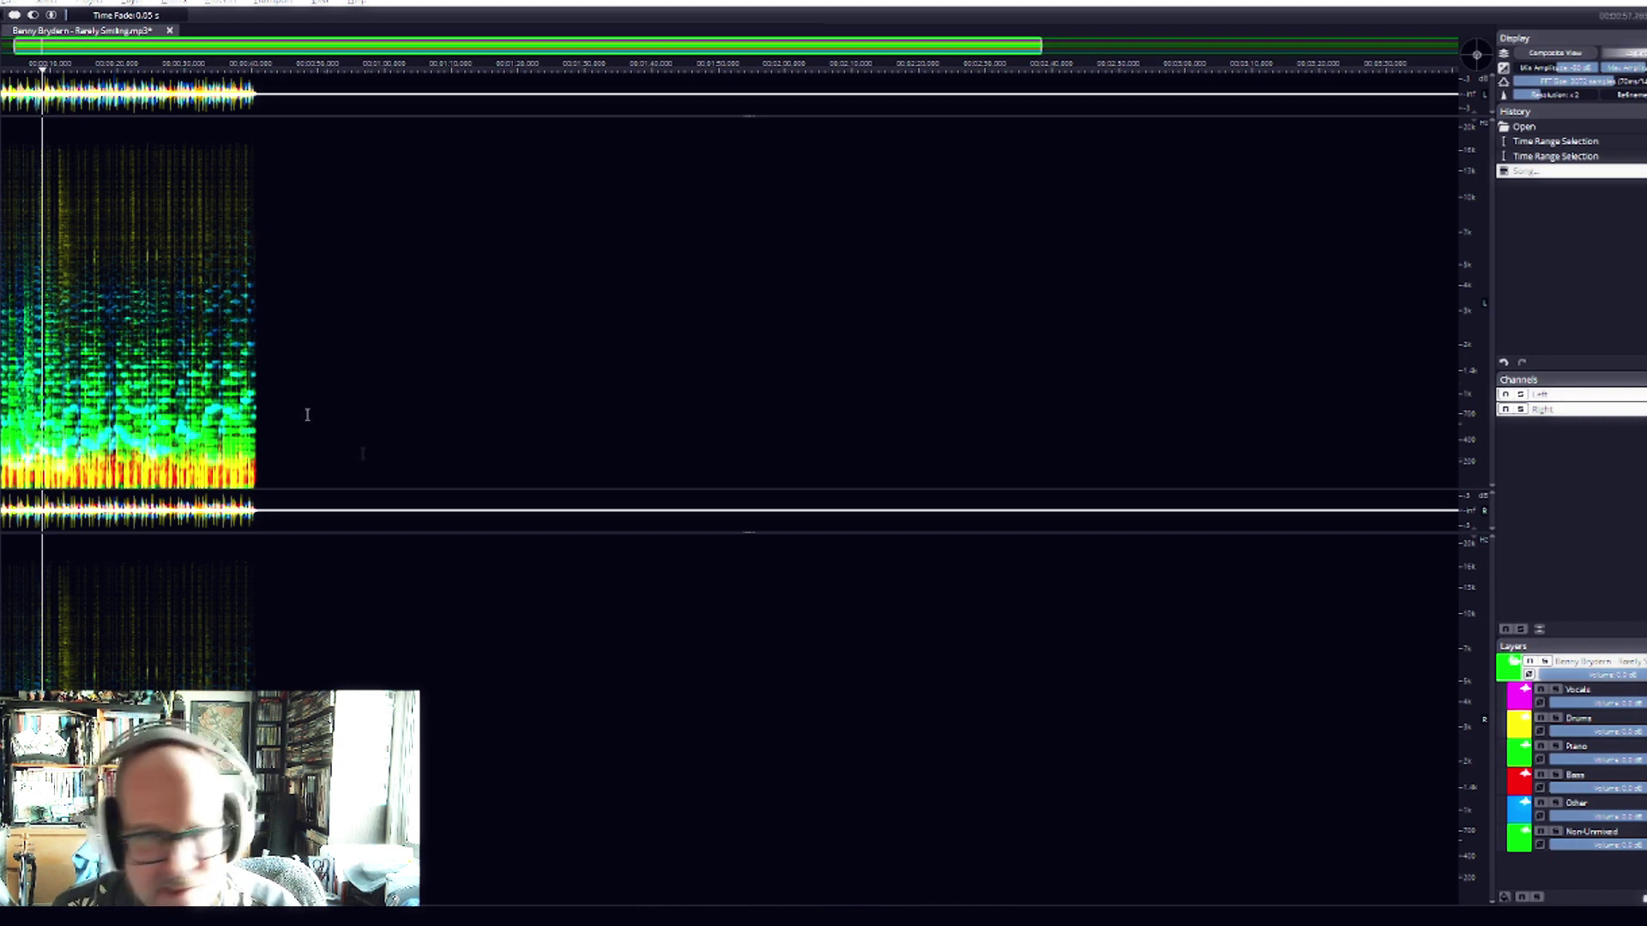
left_click(22, 286)
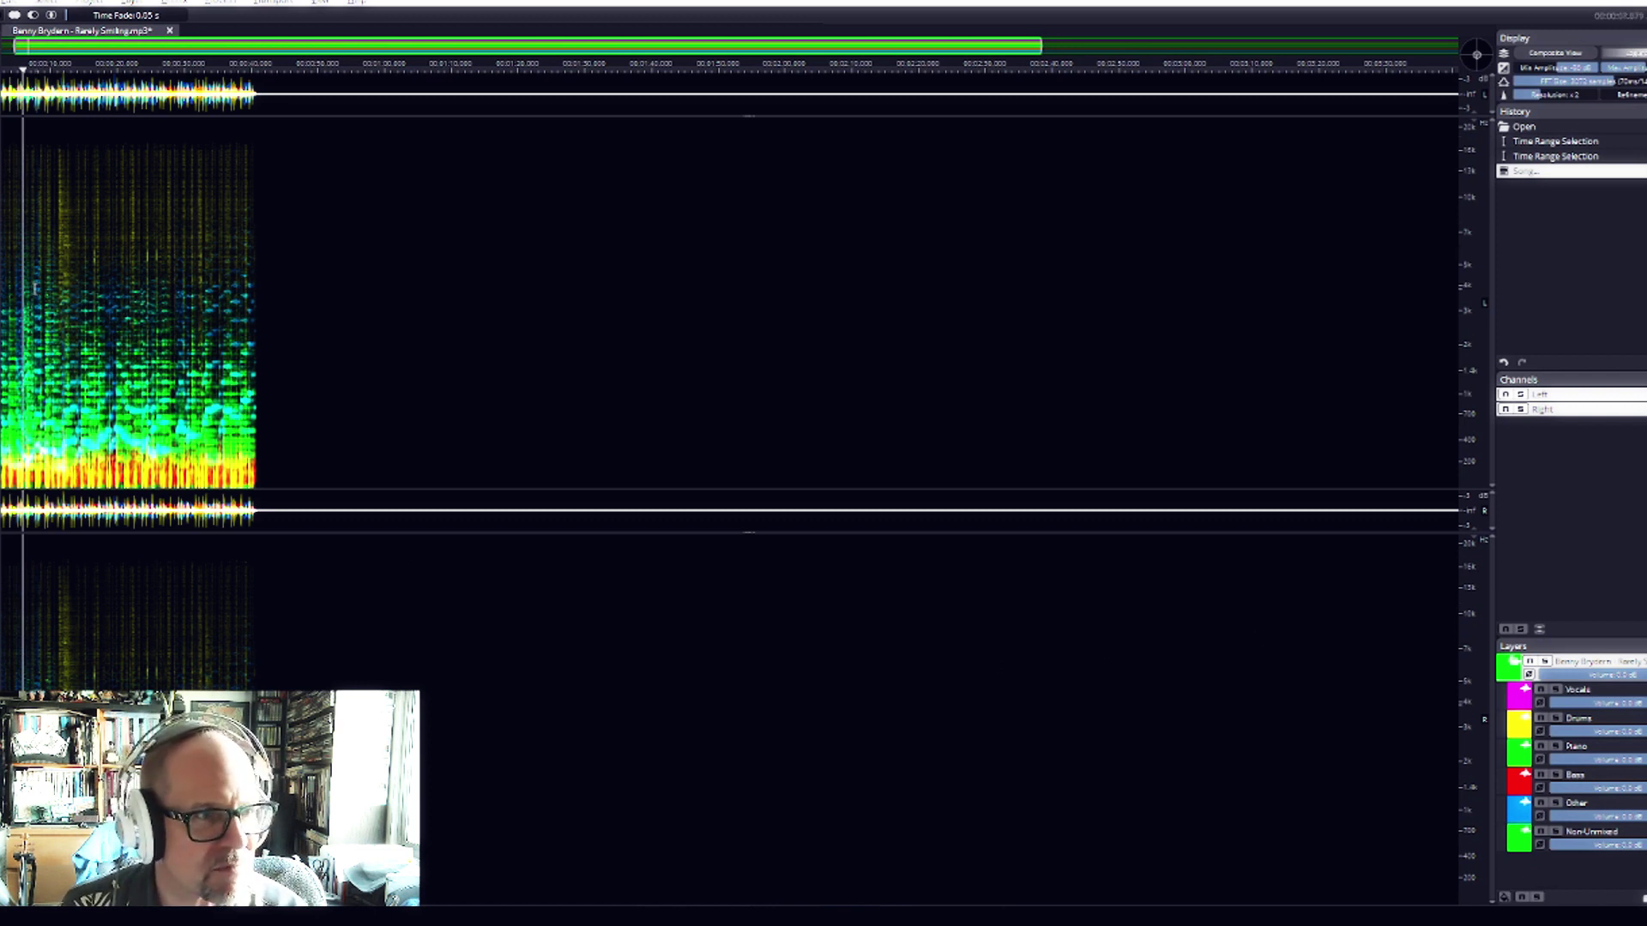
key("space")
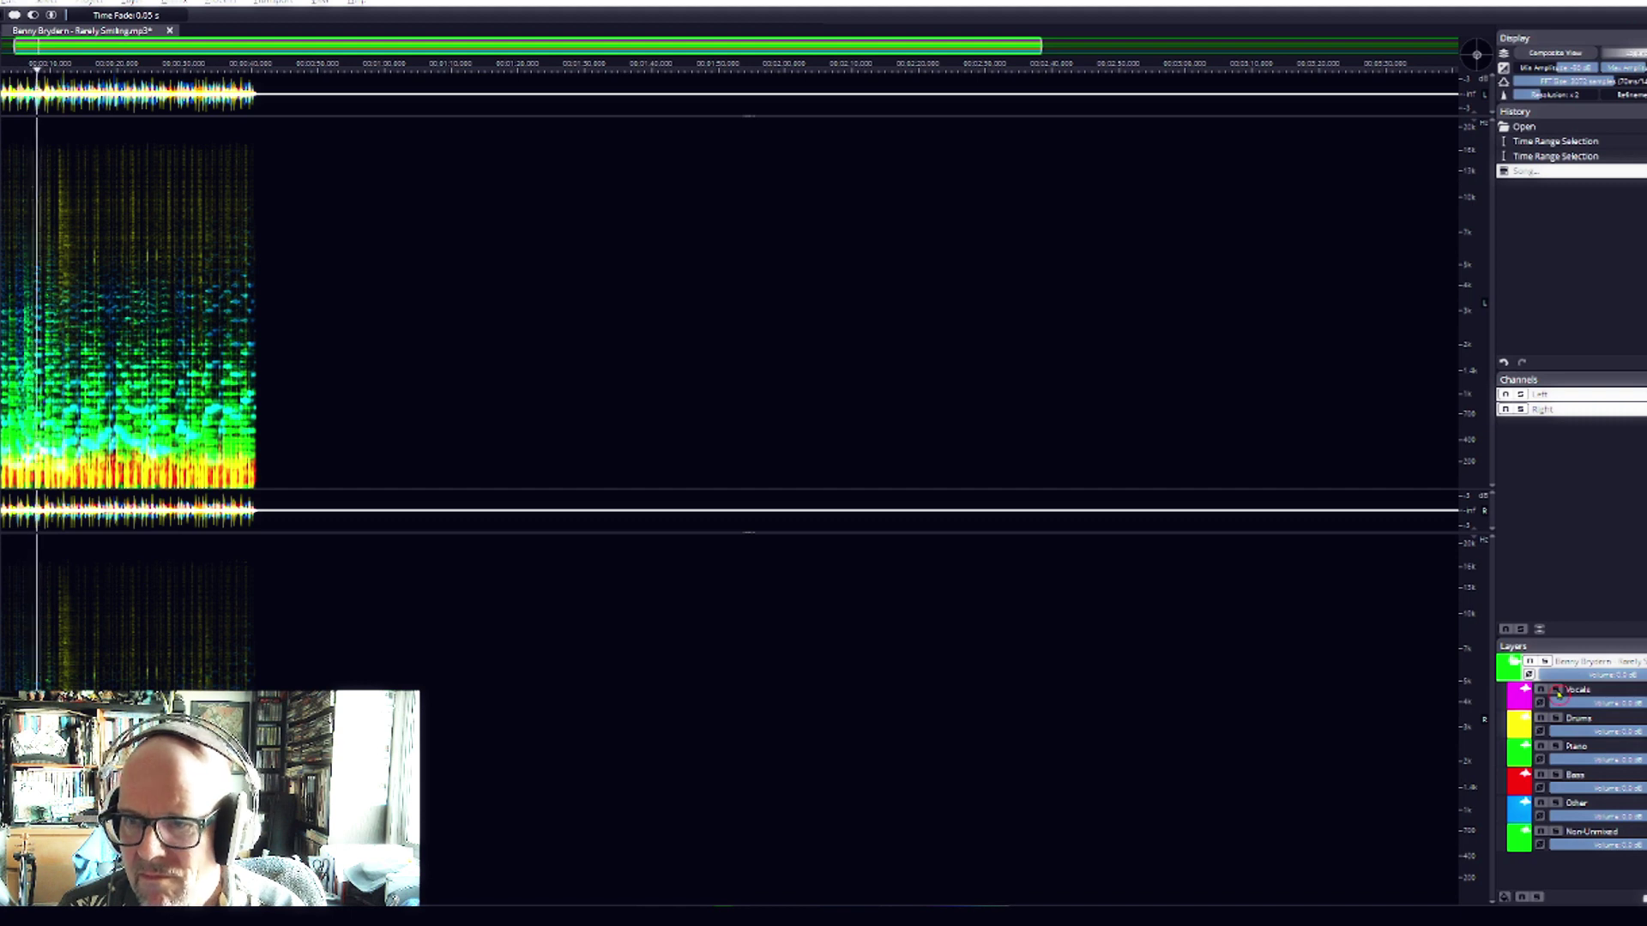
Step: Solo the Vocals stem, then switch the solo to Drums and then Piano
left_click(1556, 689)
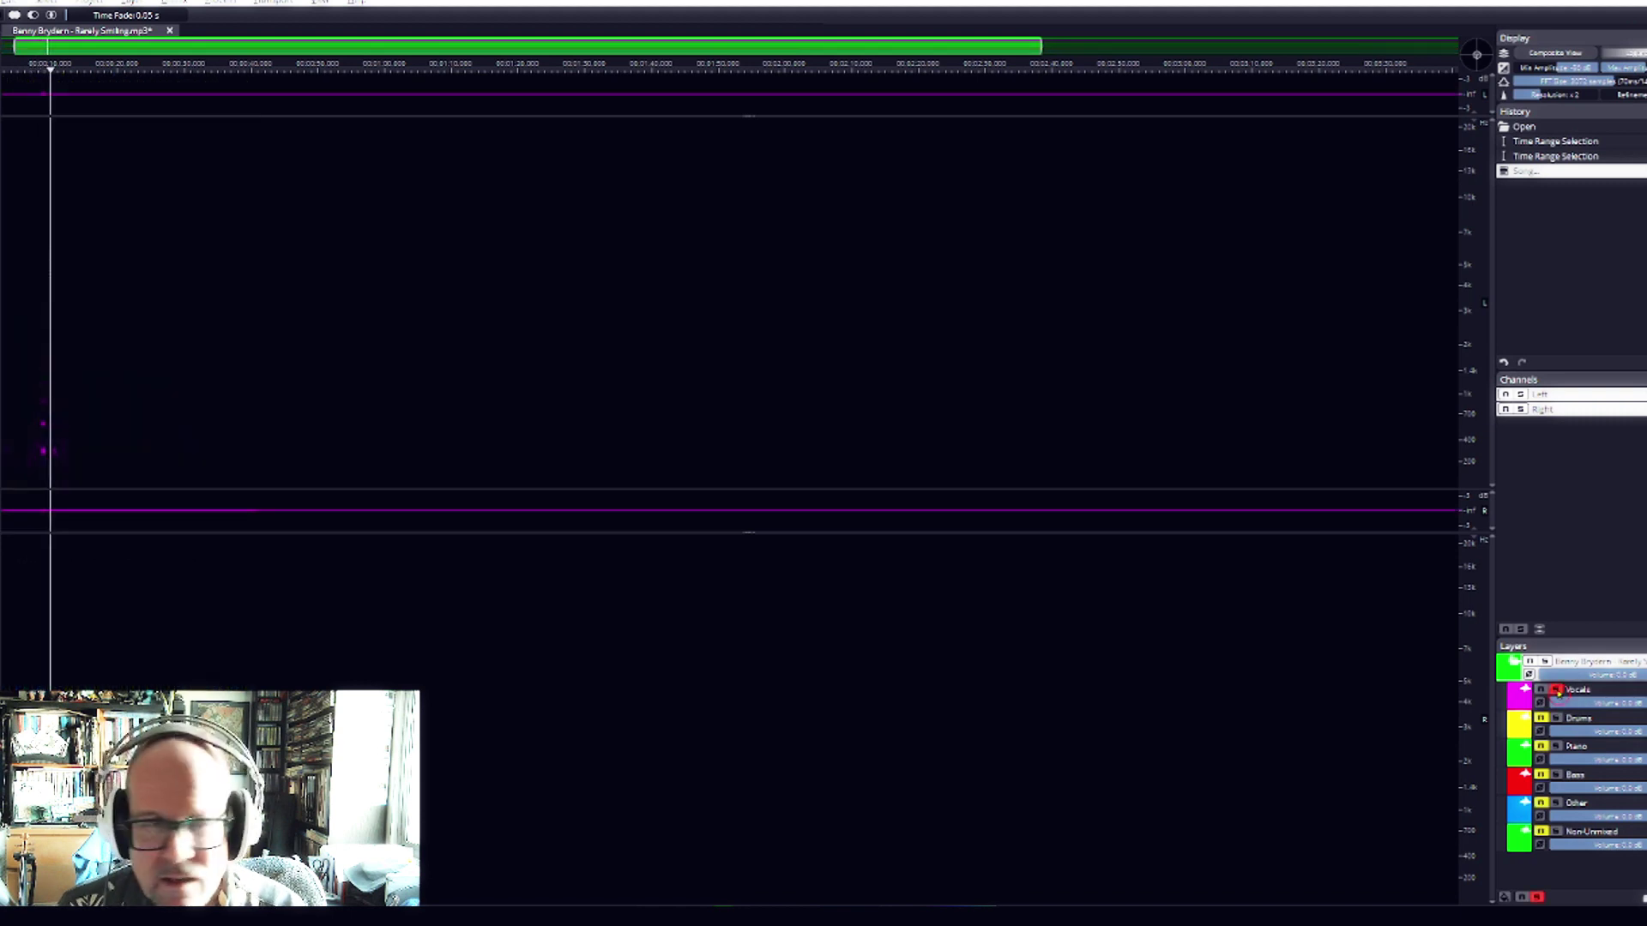
left_click(1555, 689)
left_click(1555, 718)
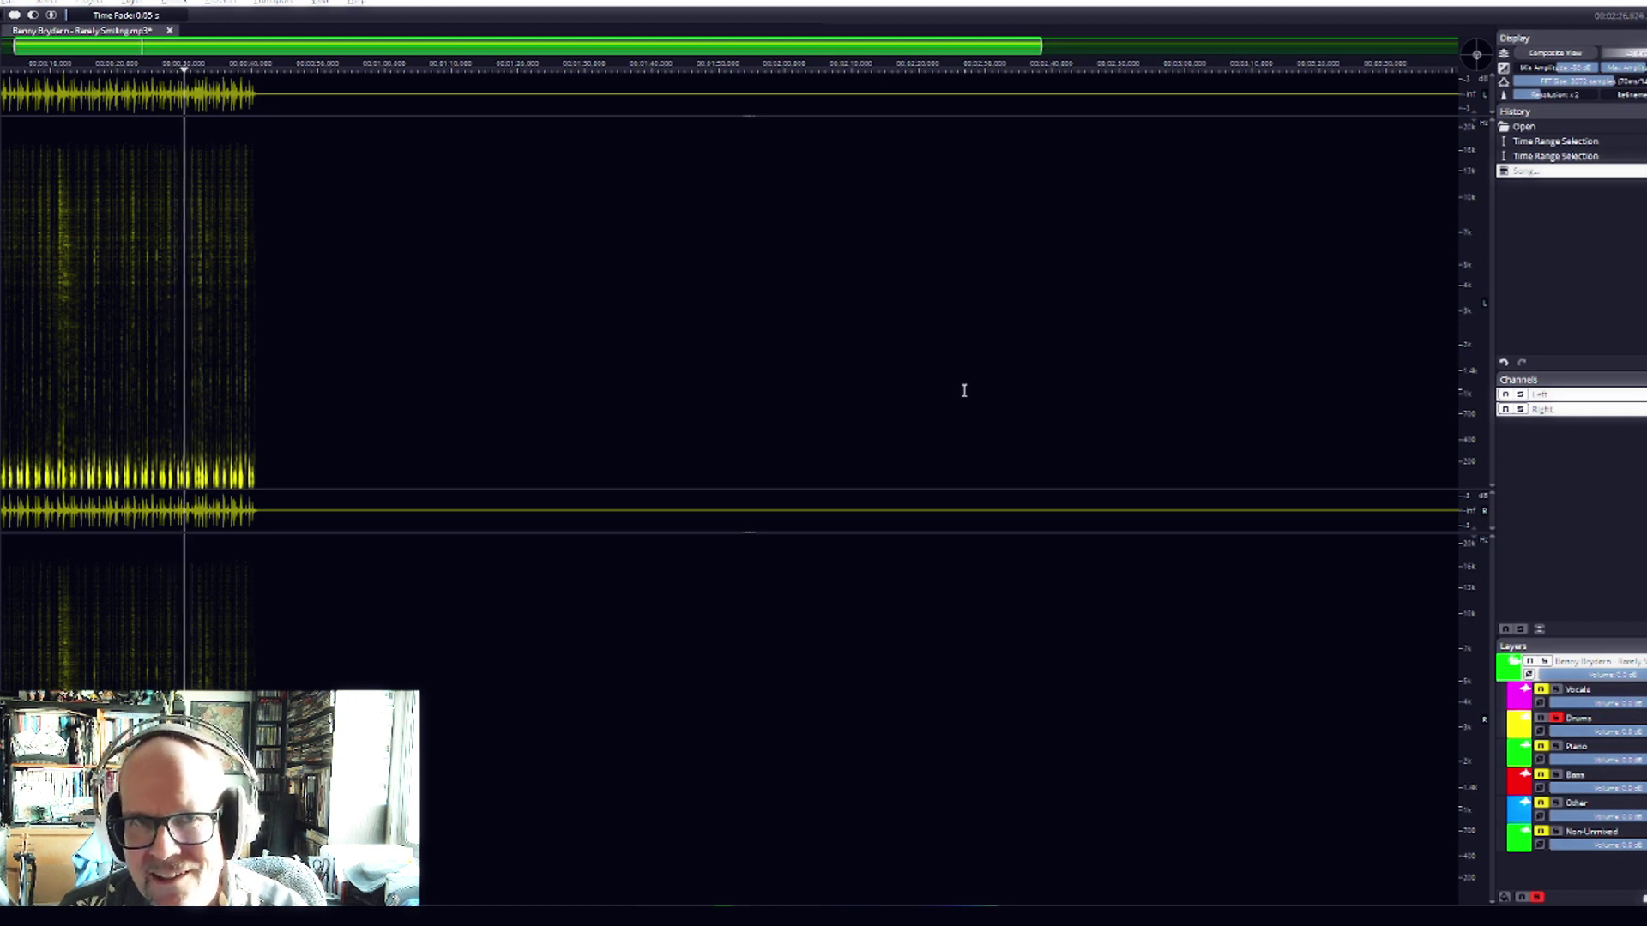
left_click(1556, 748)
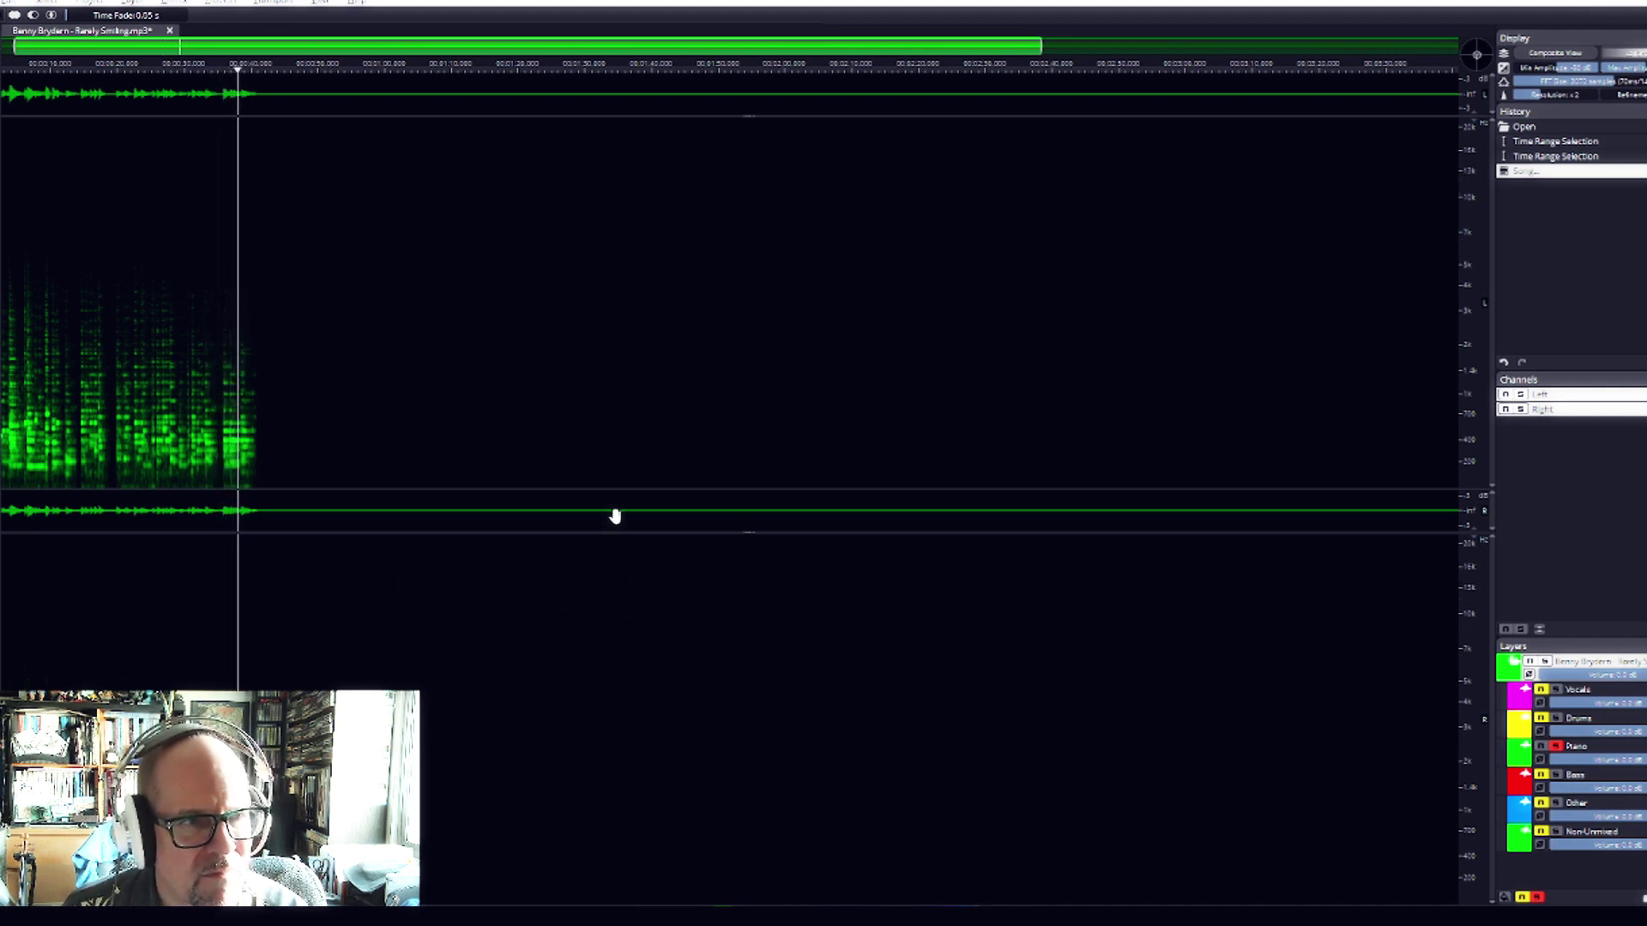
Step: Replay from earlier, switch the solo from Piano to Bass, and replay the soloed stems
left_click(79, 382)
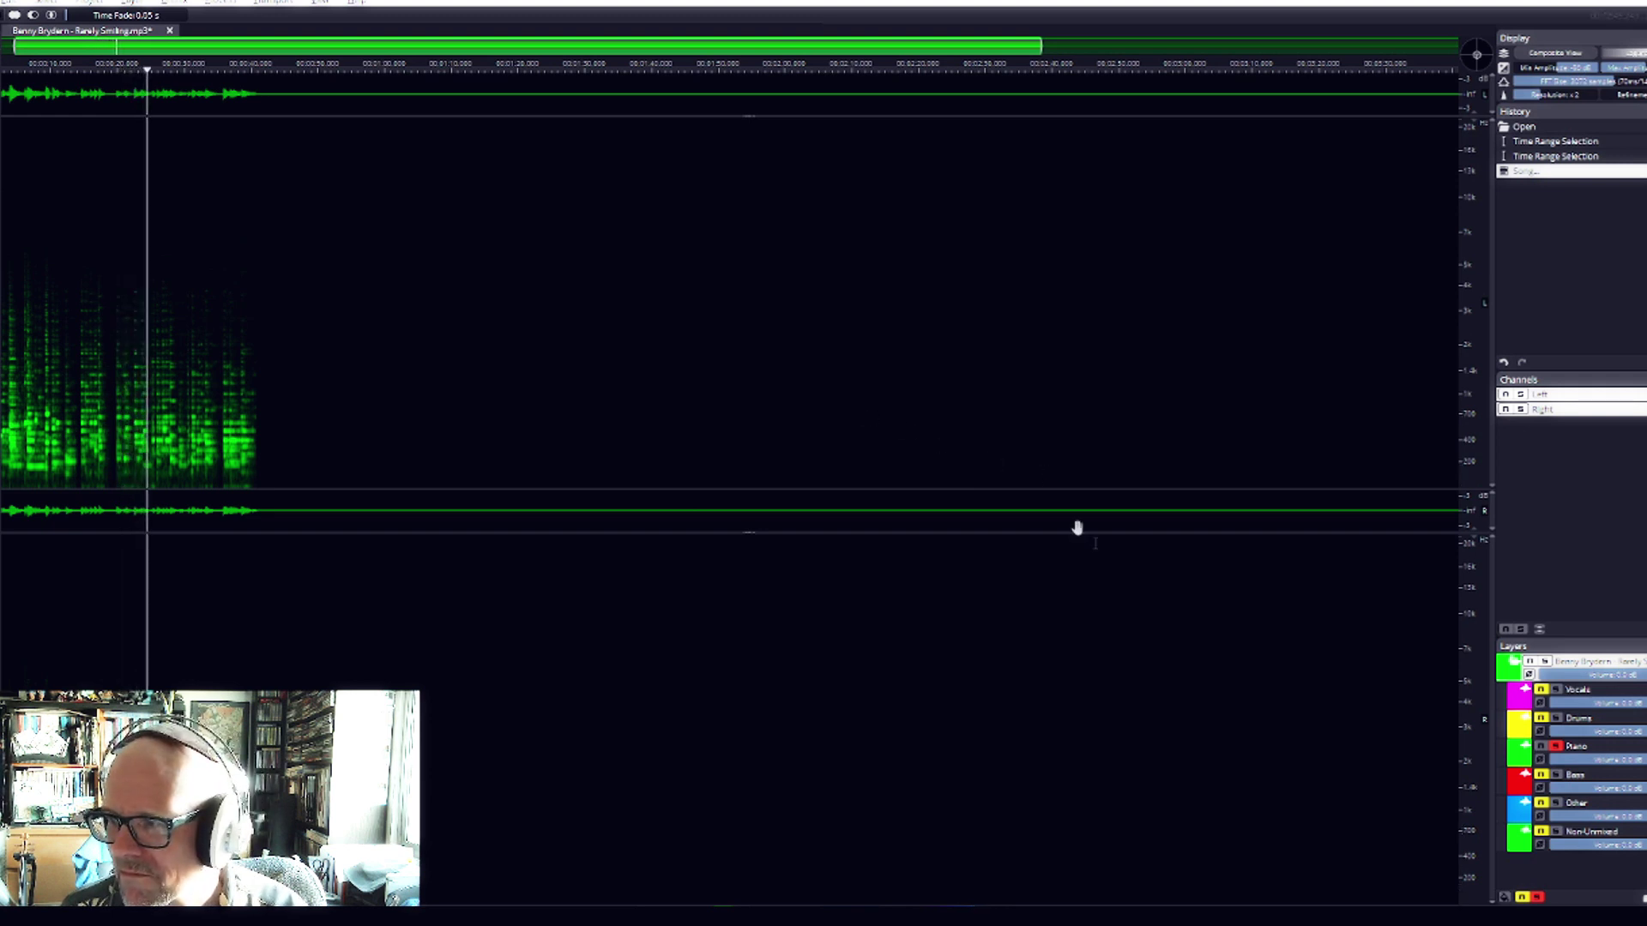
left_click(1557, 775)
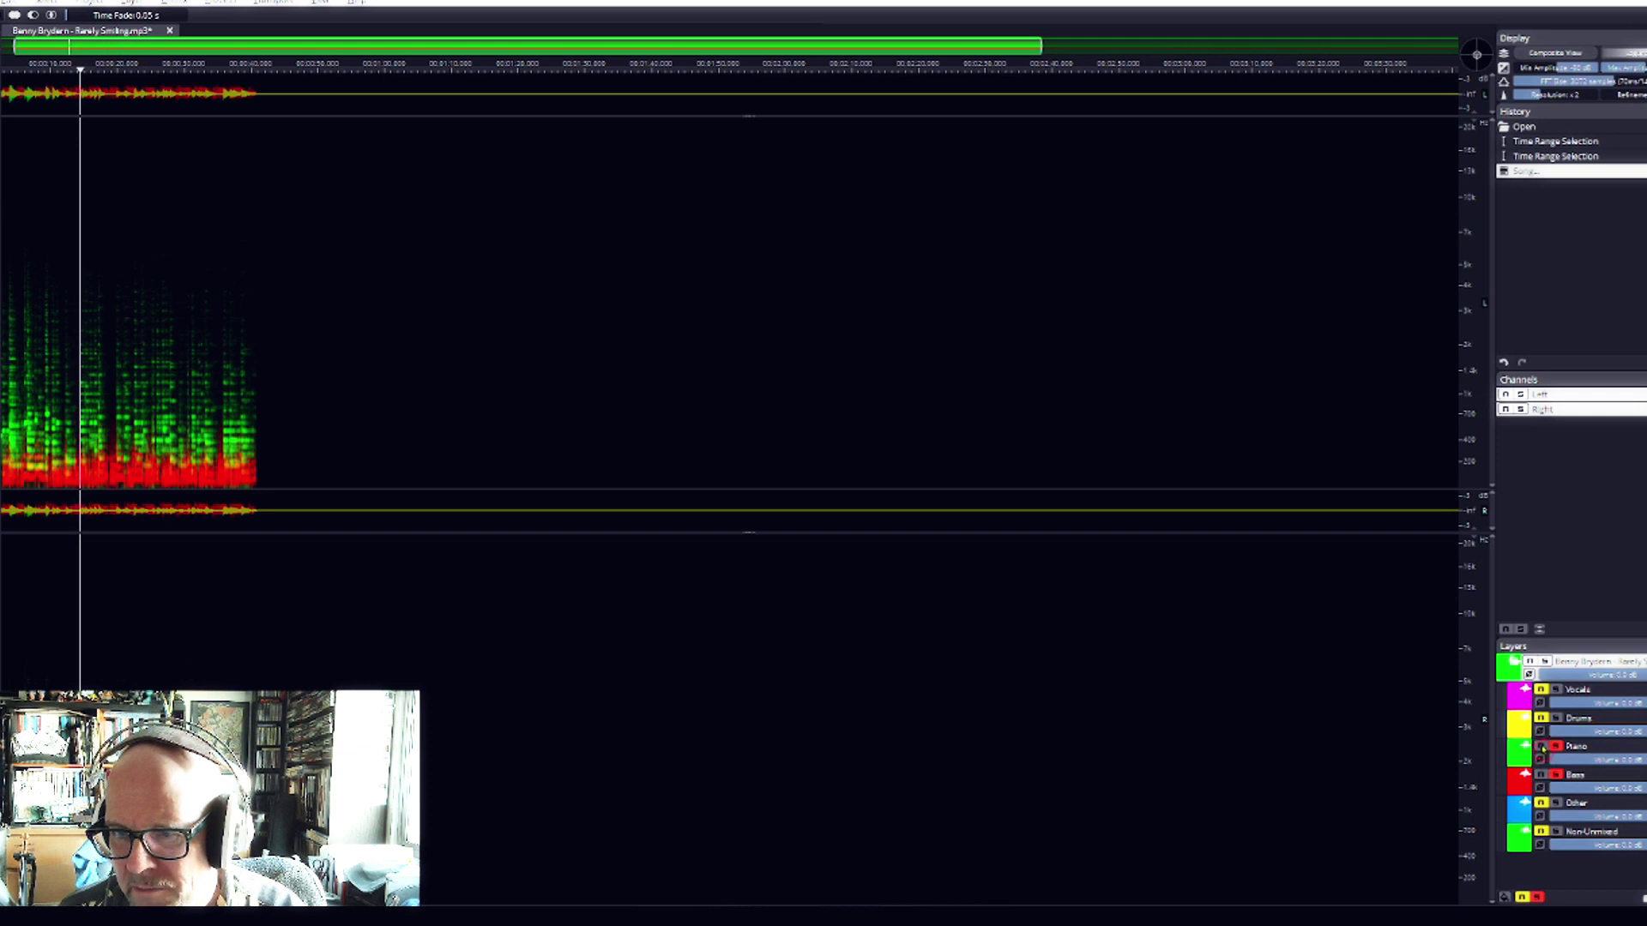
left_click(1554, 747)
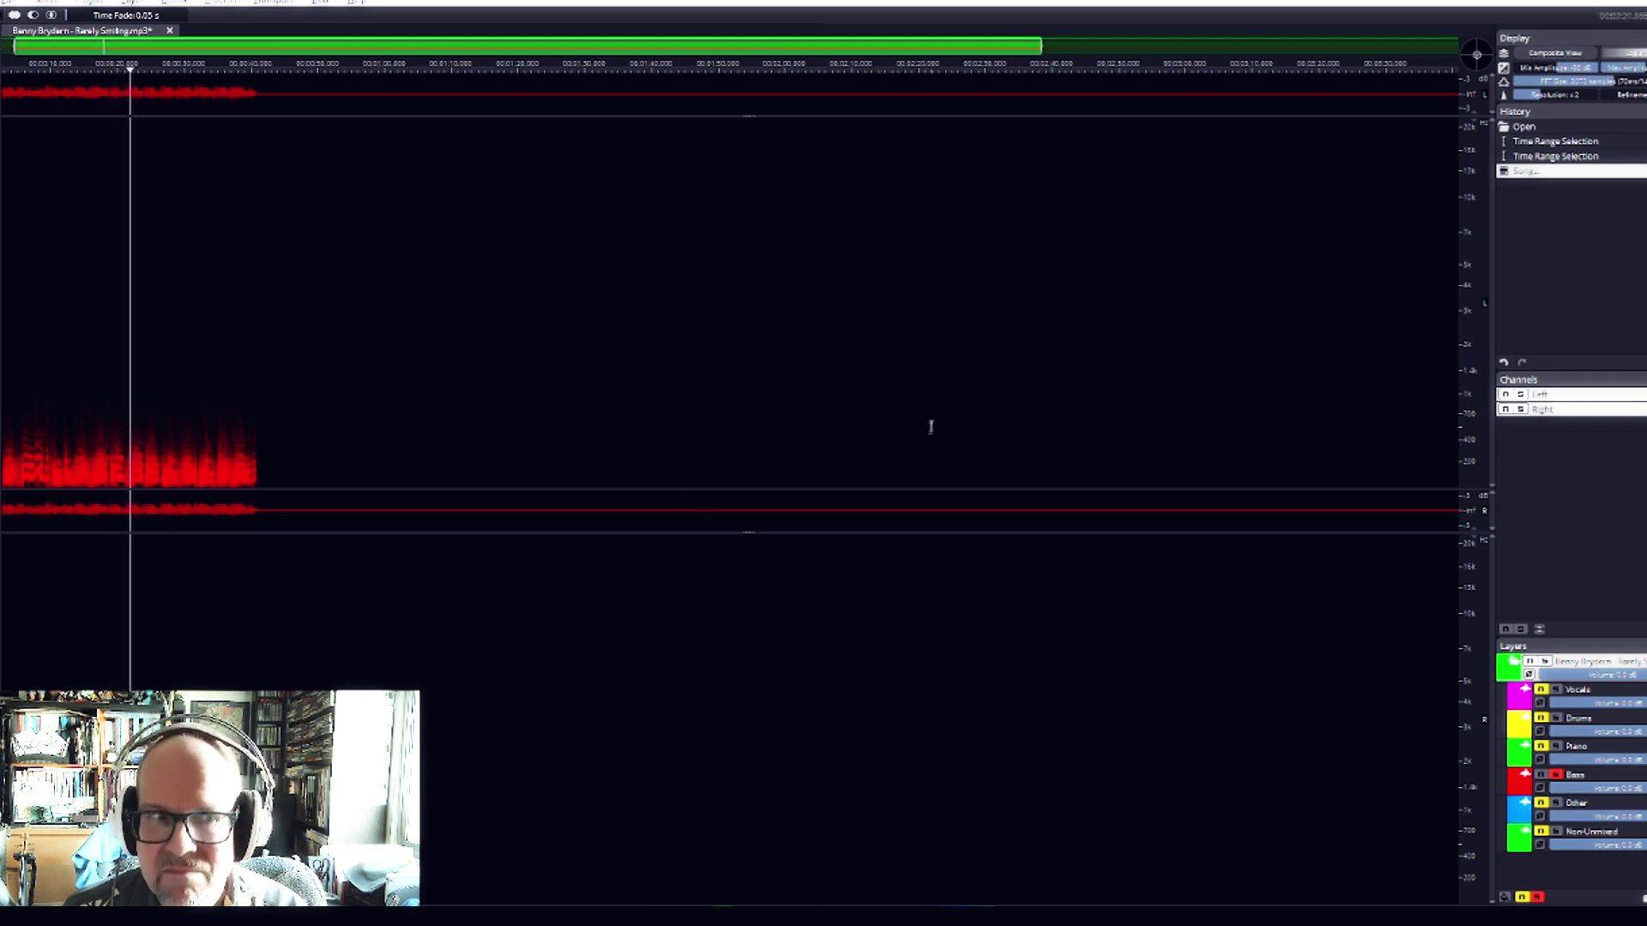
key("space")
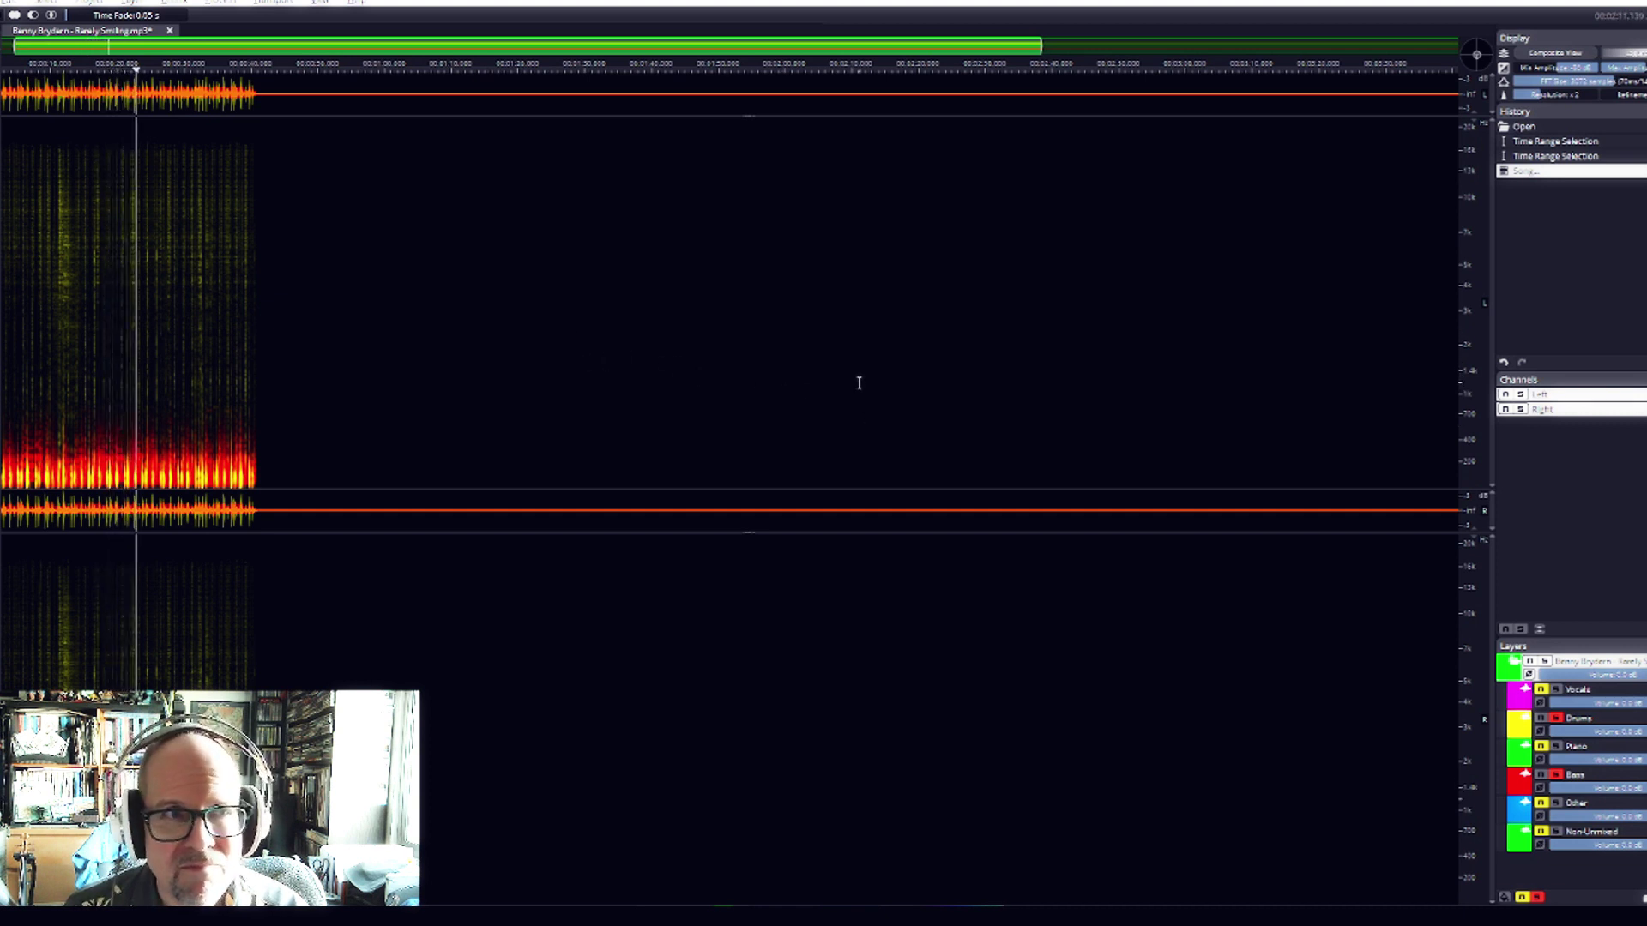
key("space")
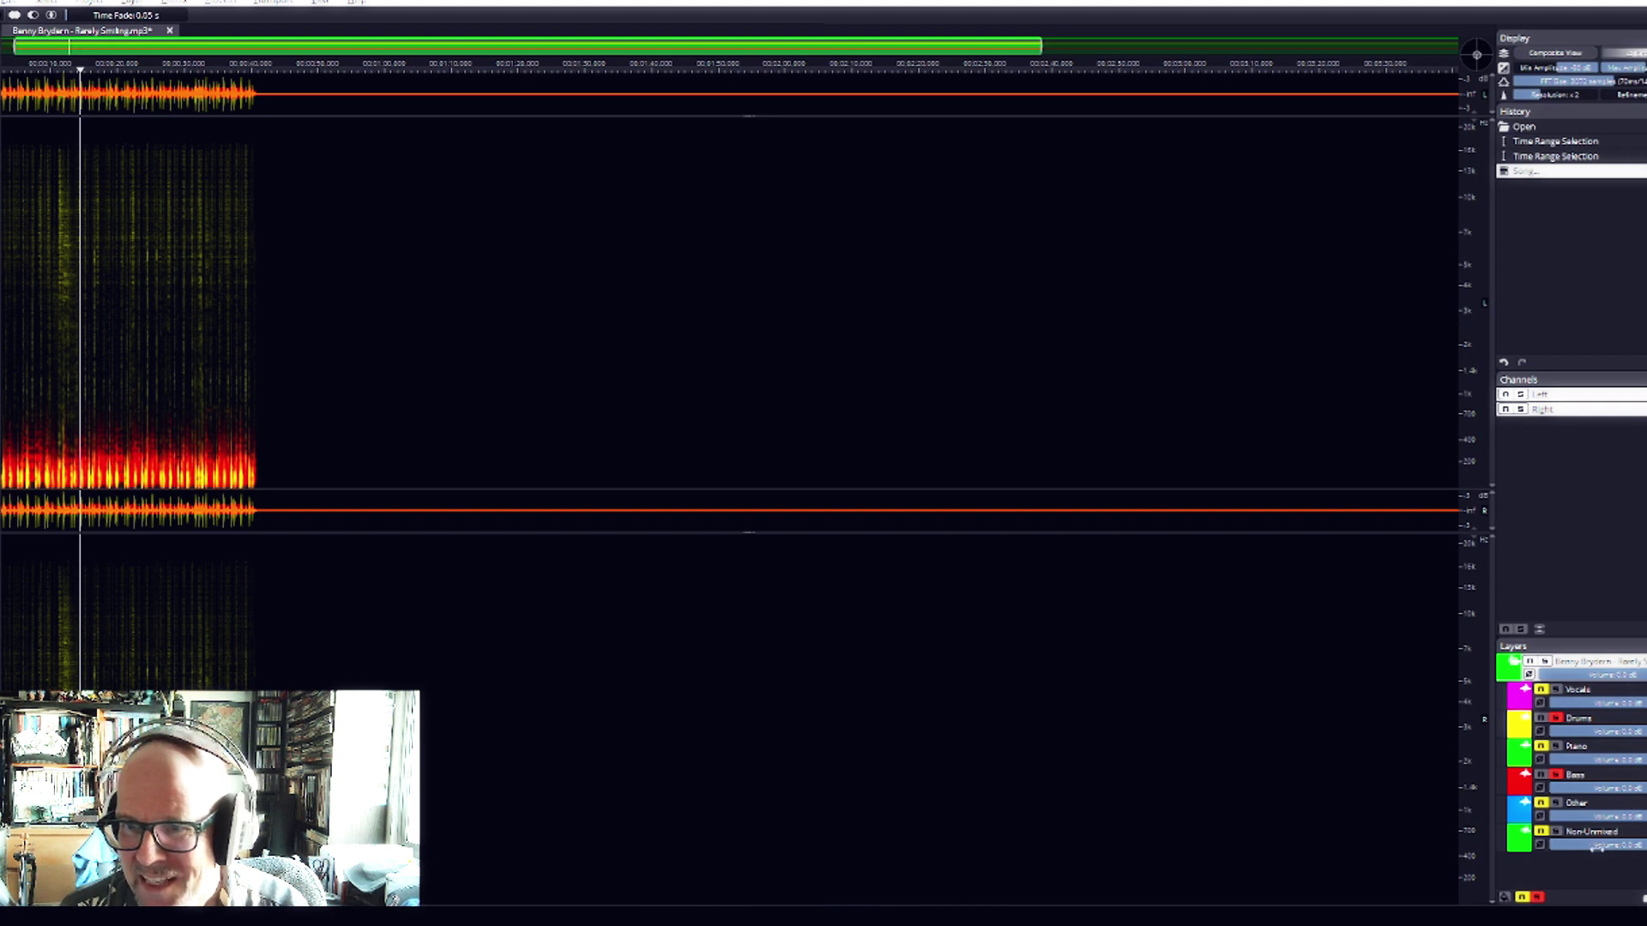
Step: Solo the Non-Unmixed layer alone, then add Drums while playing from a later point
left_click(1556, 775)
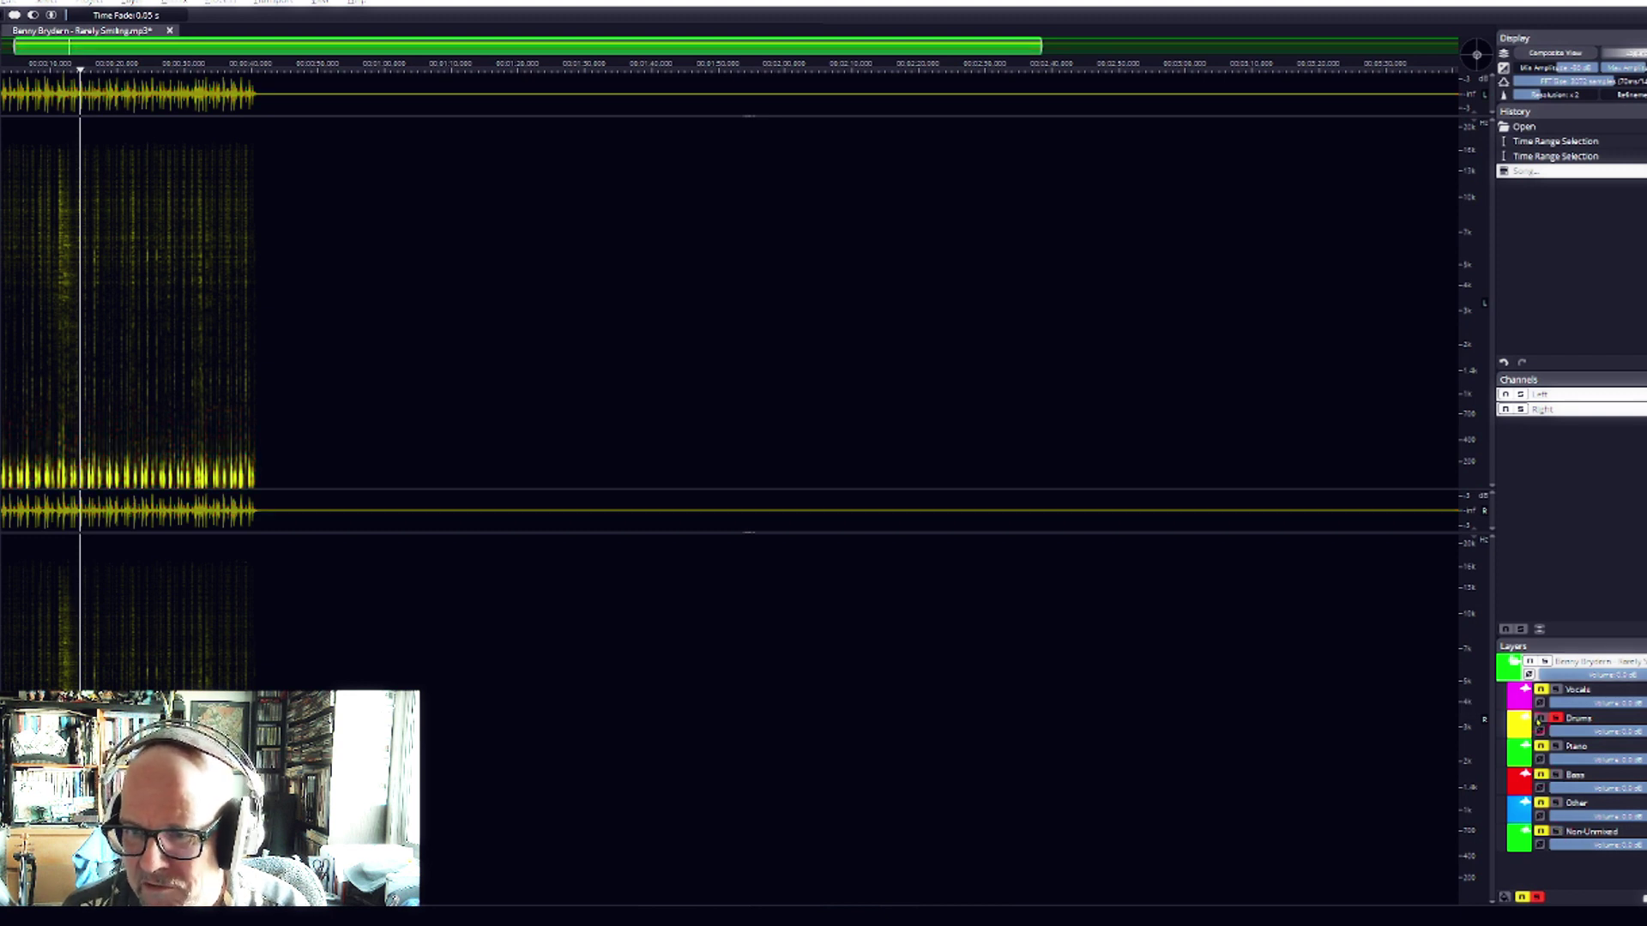
left_click(1555, 803)
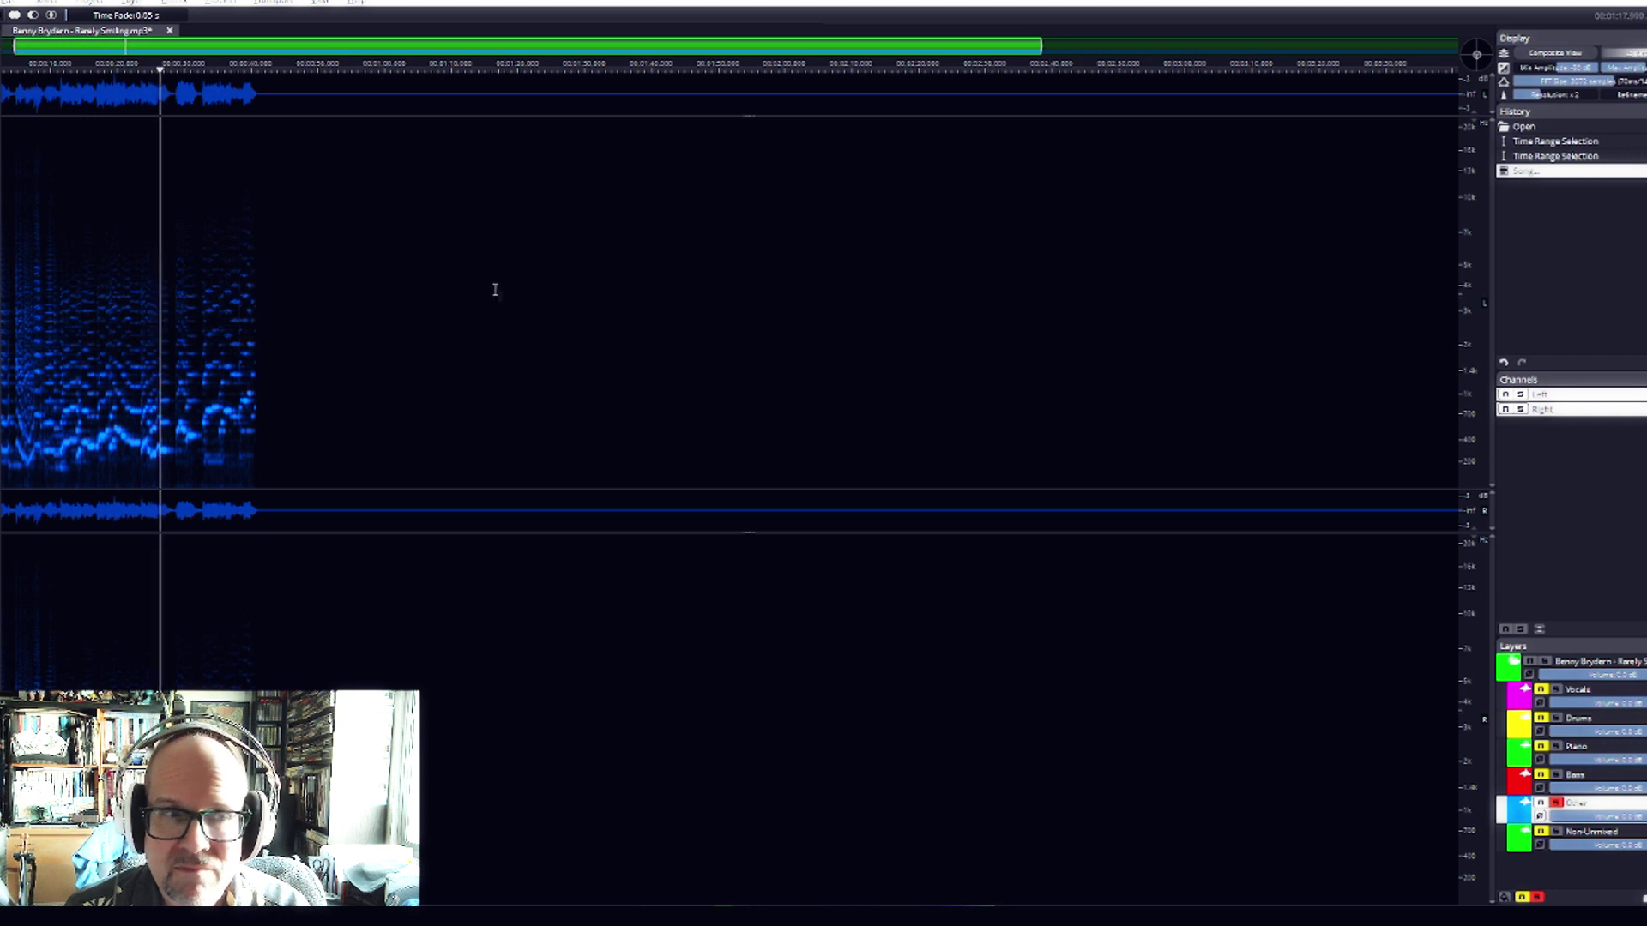
key("space")
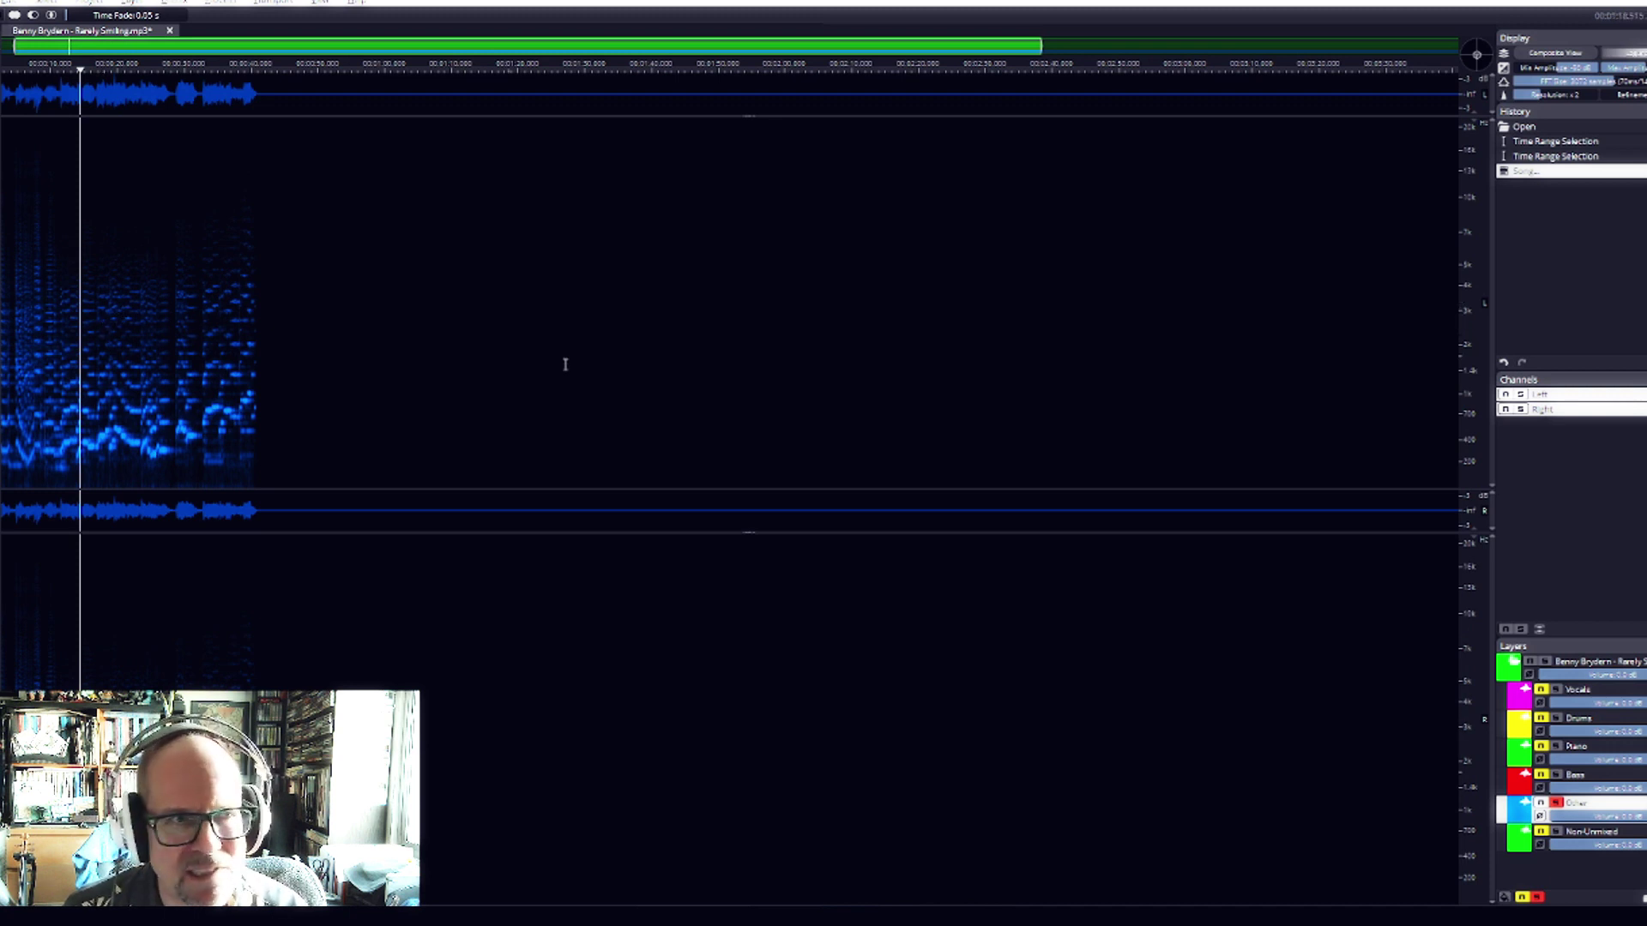
left_click(1556, 831)
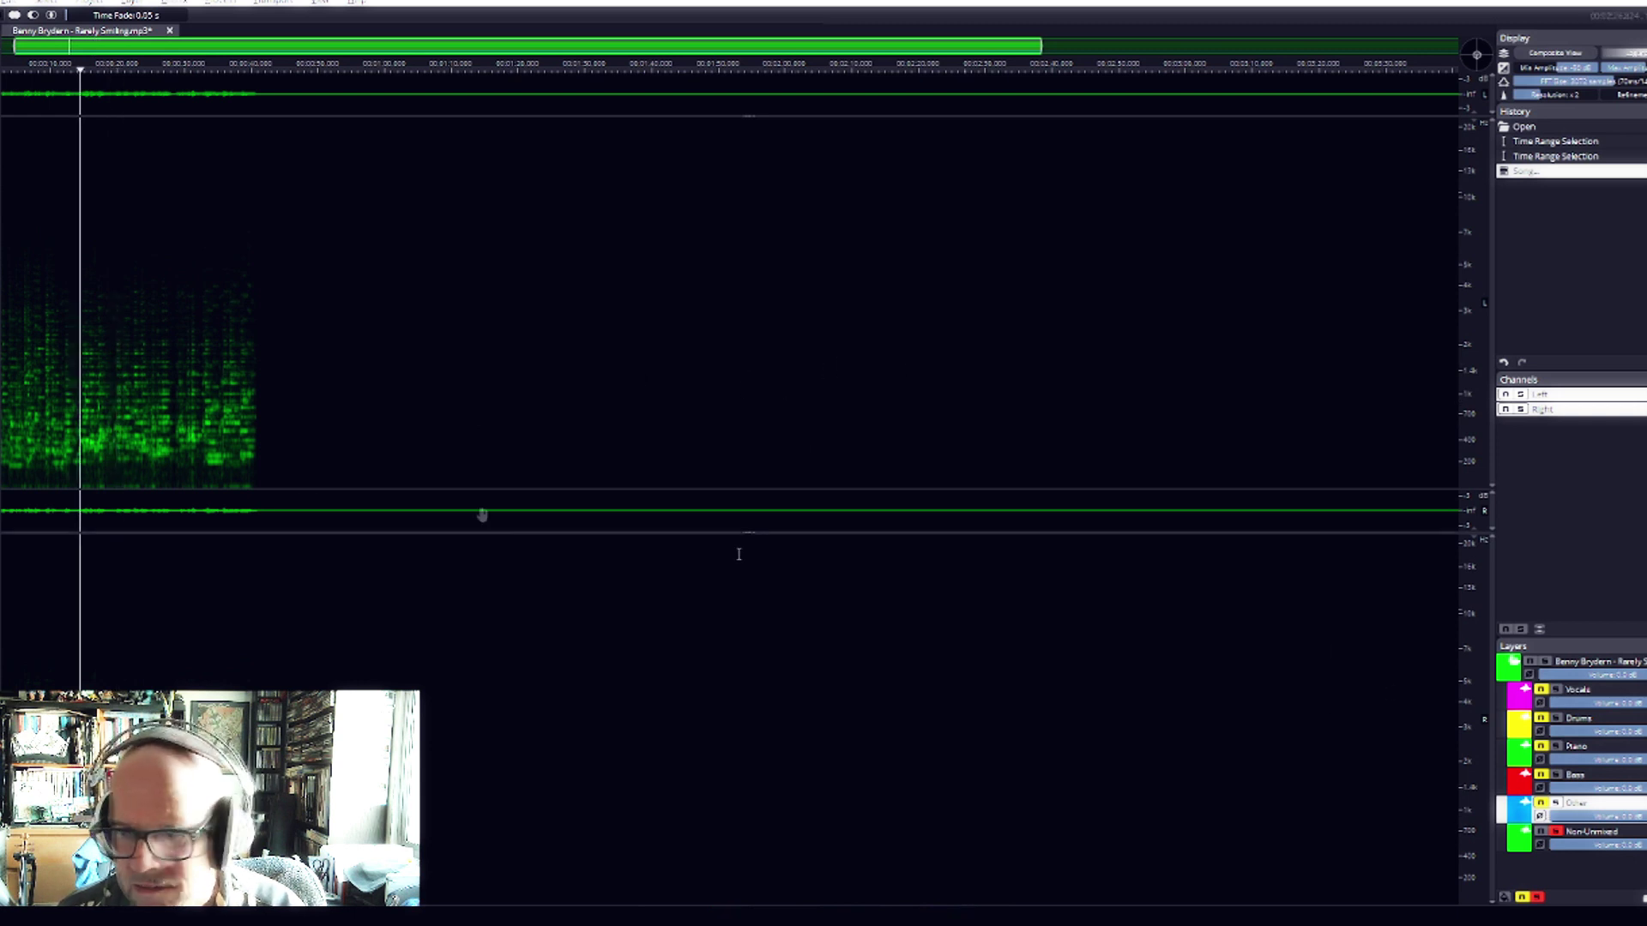
left_click(117, 382)
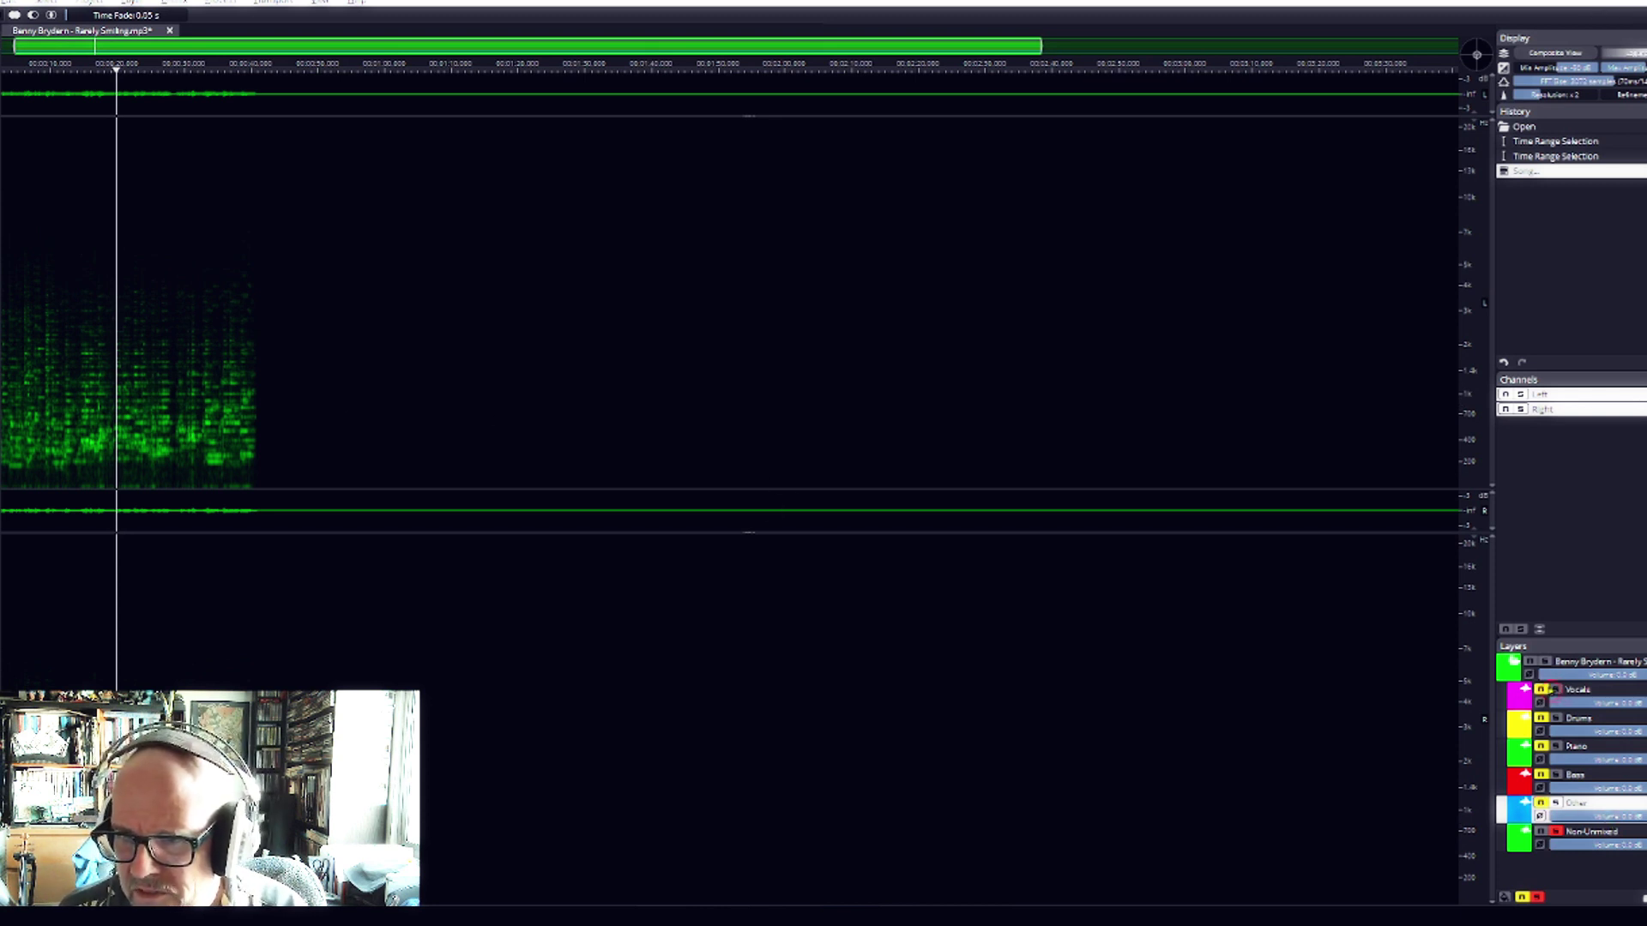
left_click(1541, 719)
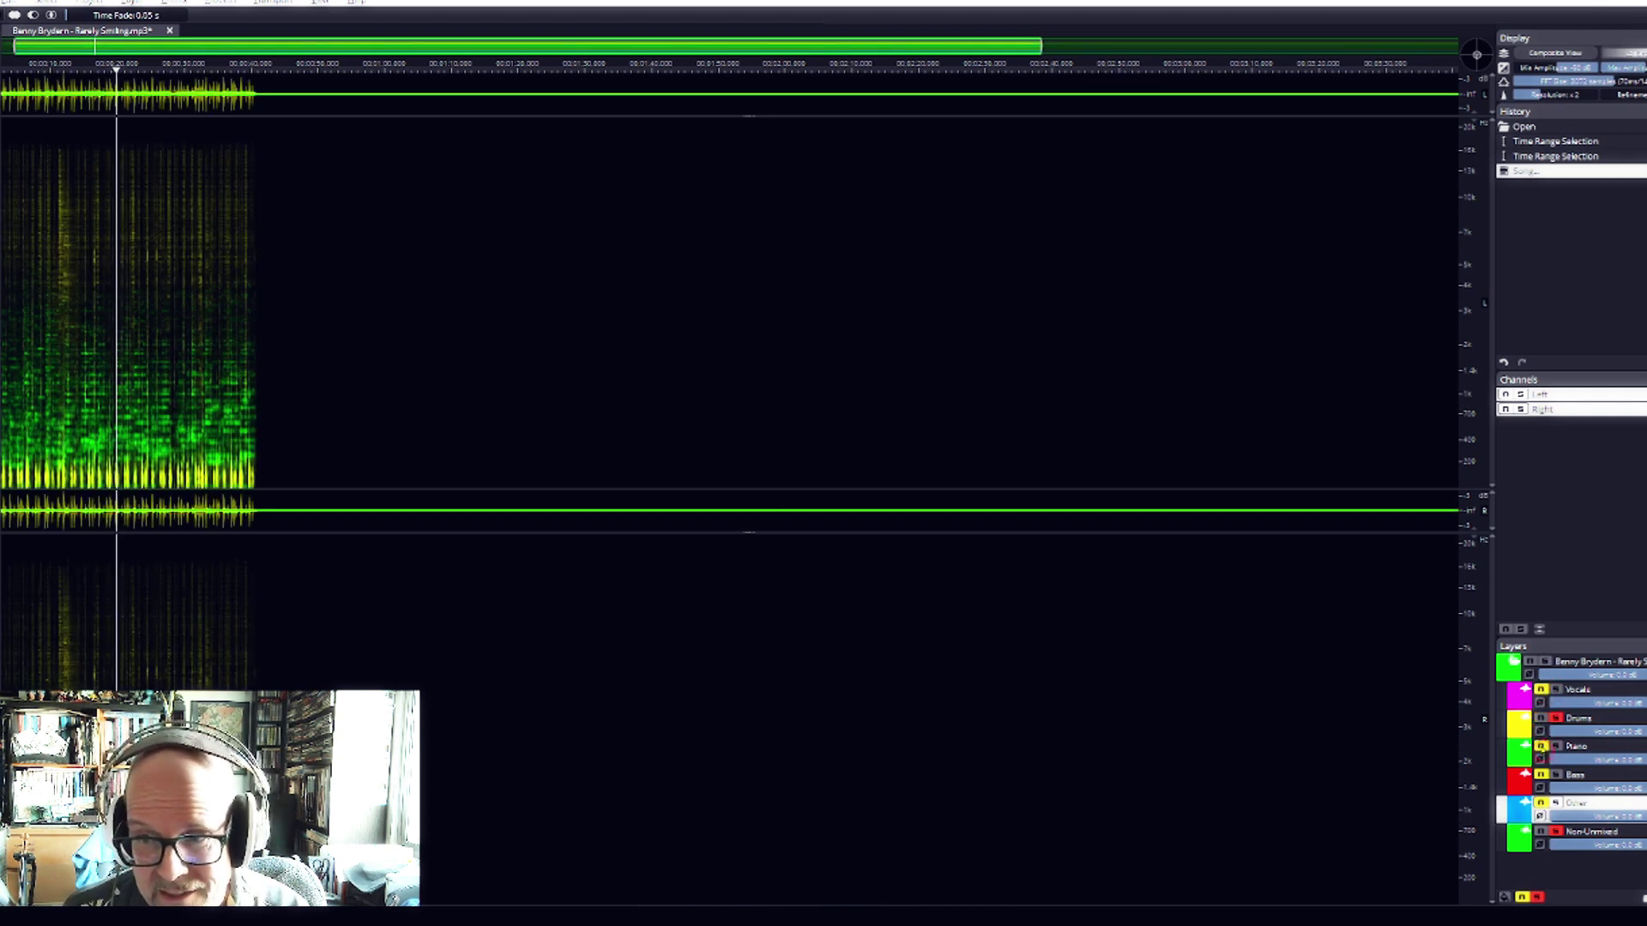
Step: Combine drums, piano and bass in the solo, then mute Vocals and Piano to hear drums and bass
left_click(1555, 747)
left_click(1555, 775)
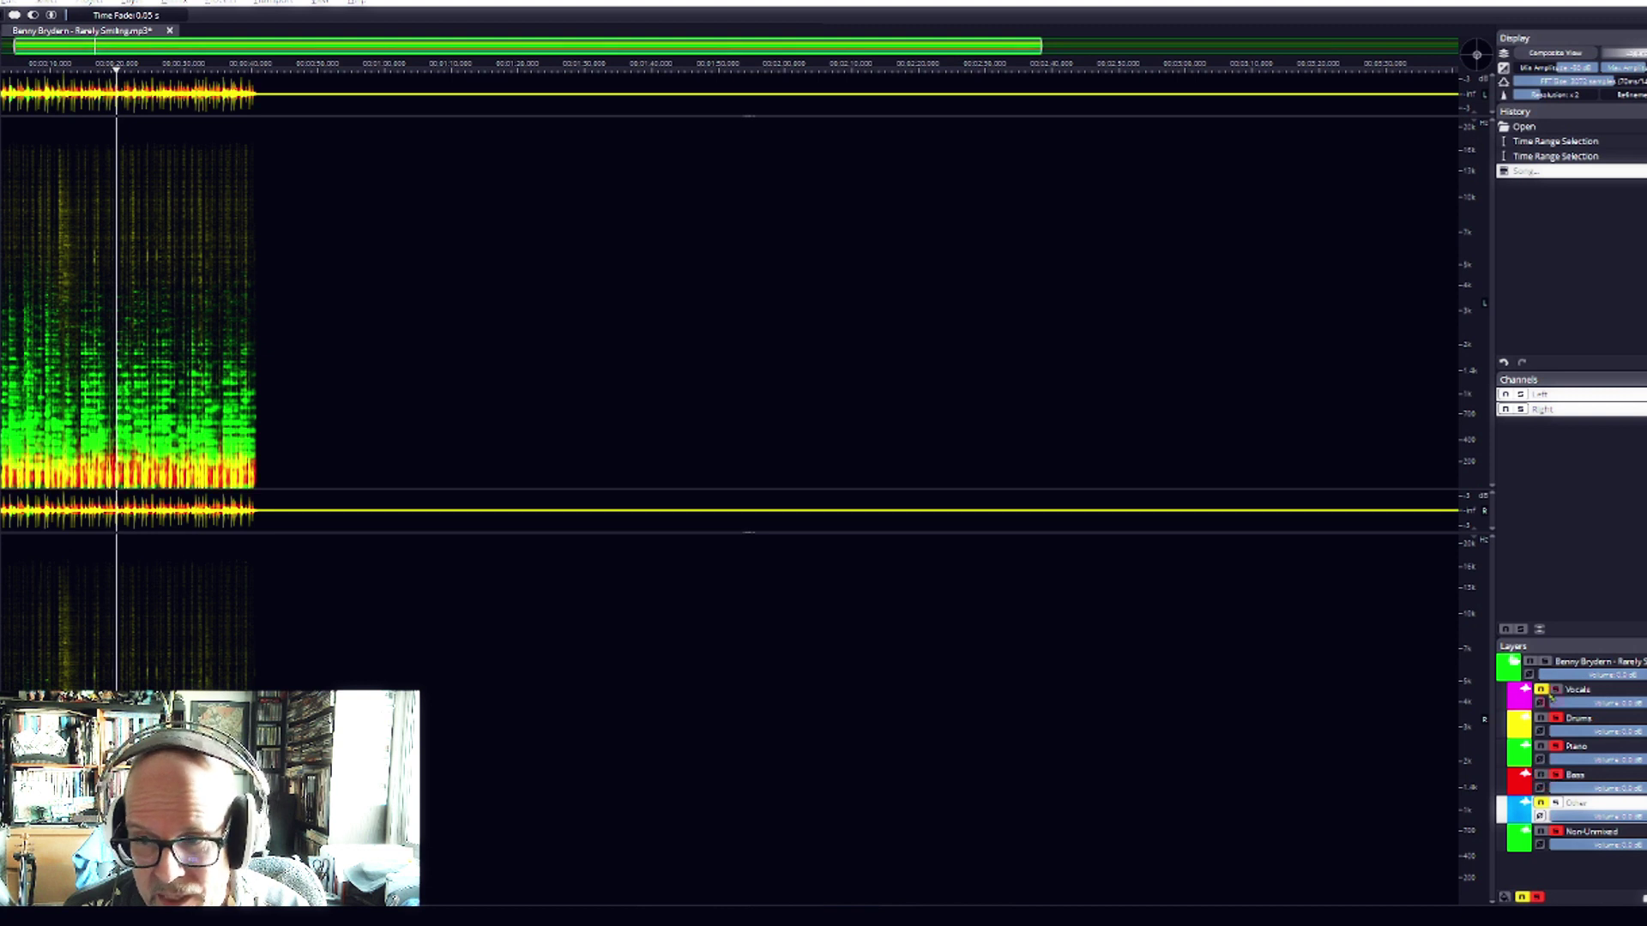
left_click(1540, 804)
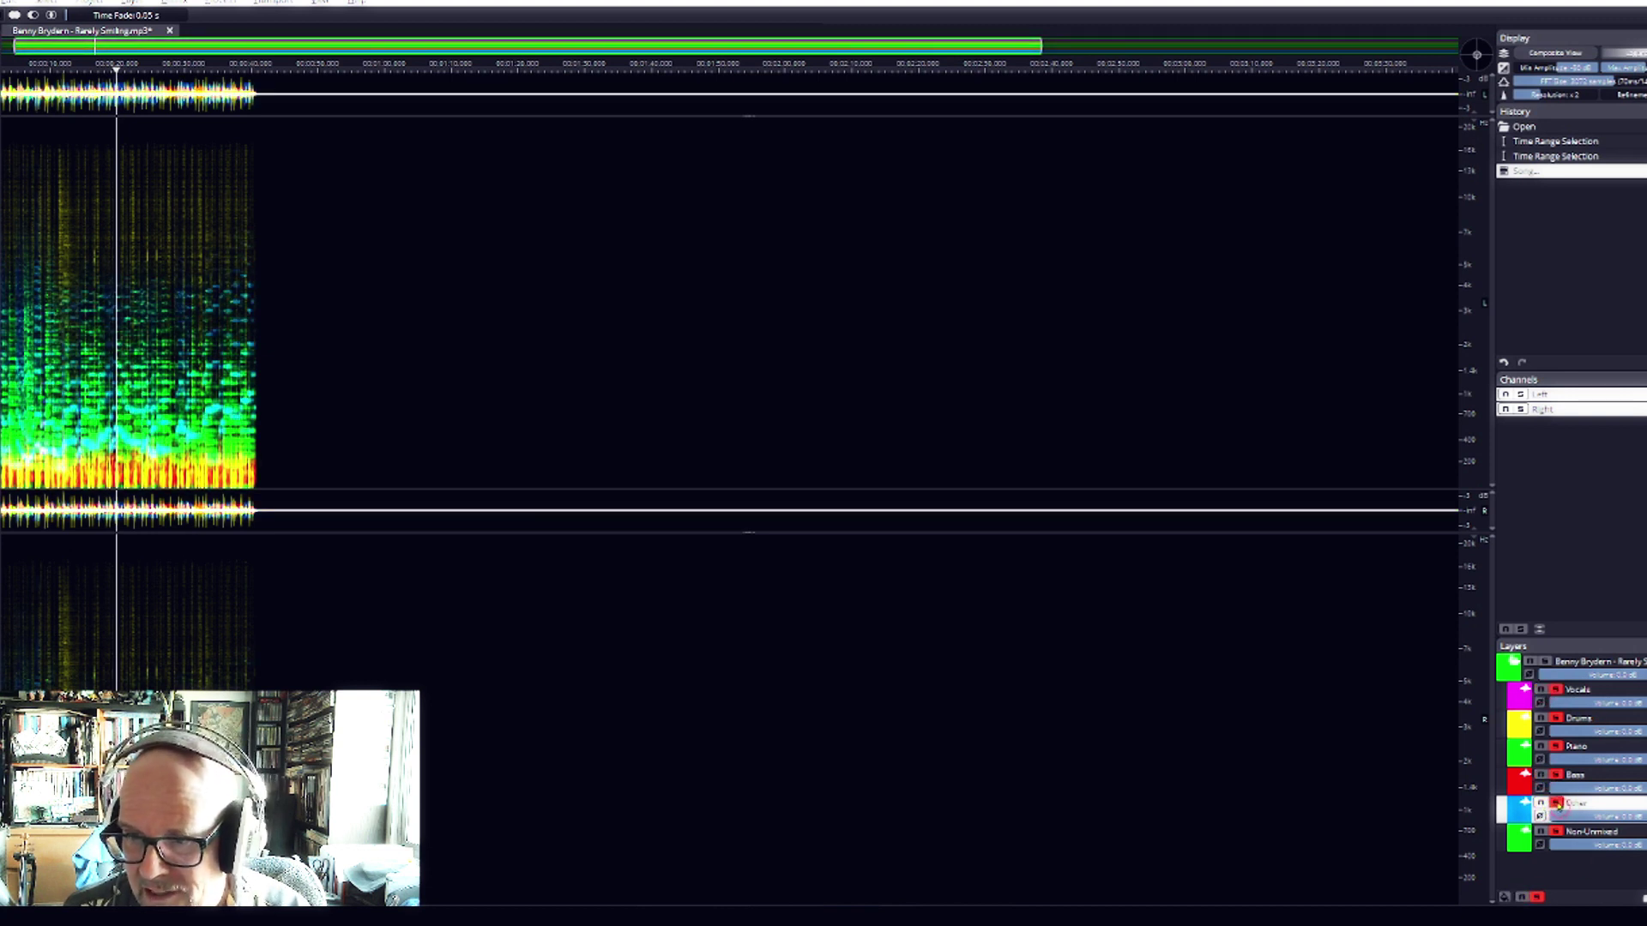
left_click(1556, 803)
left_click(1555, 831)
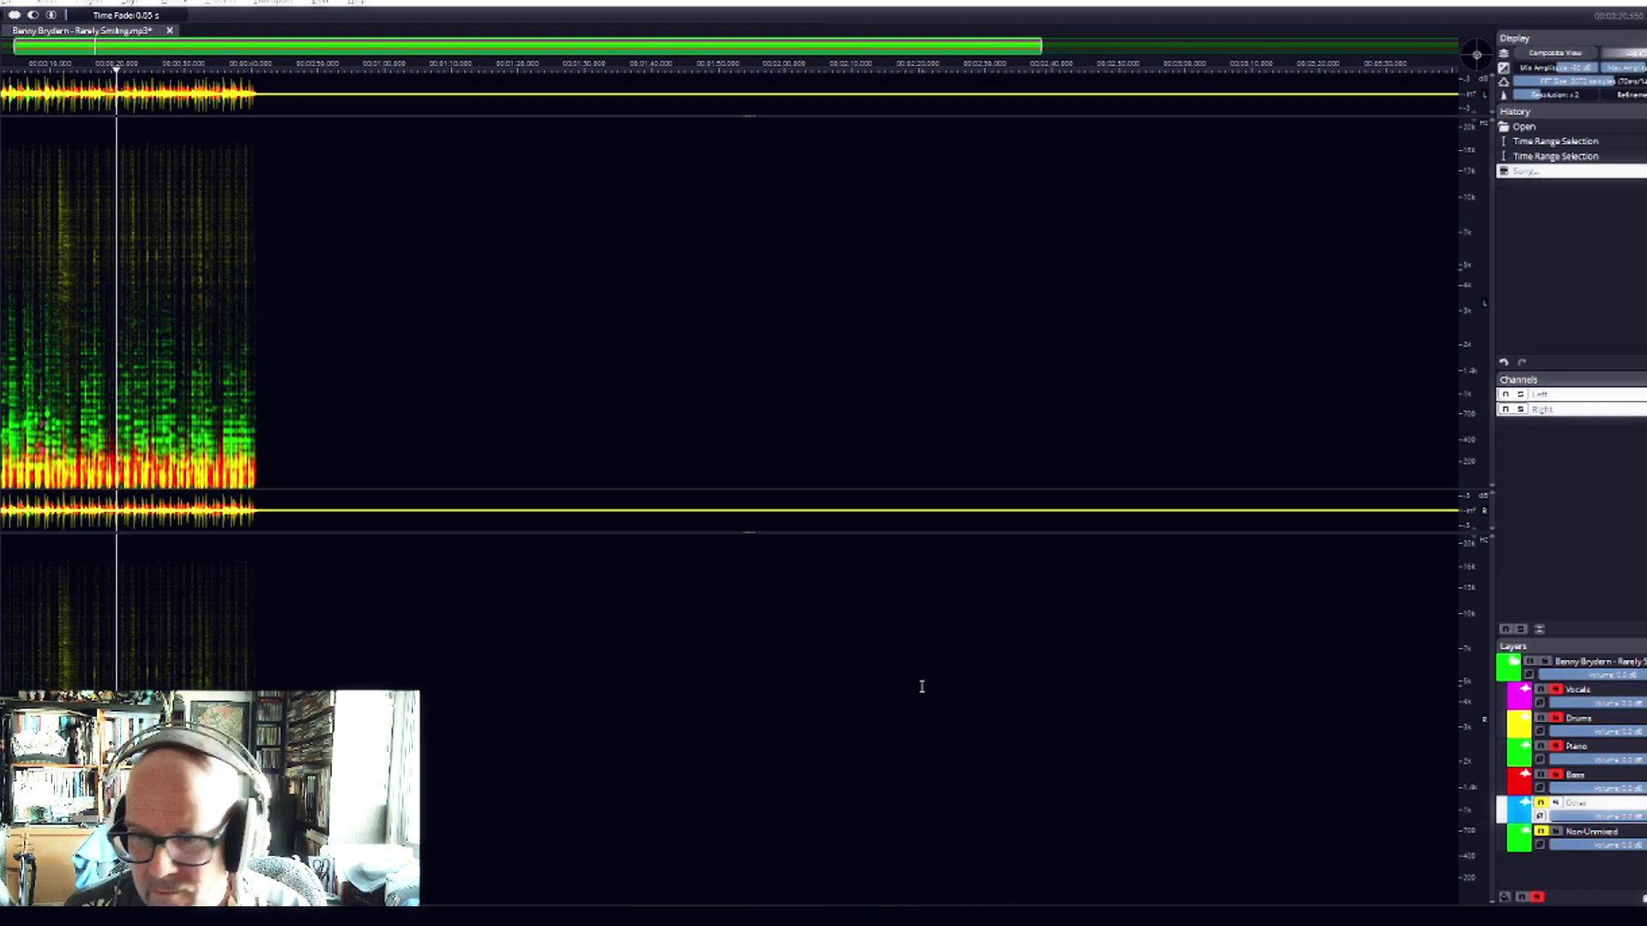
key("space")
key("space")
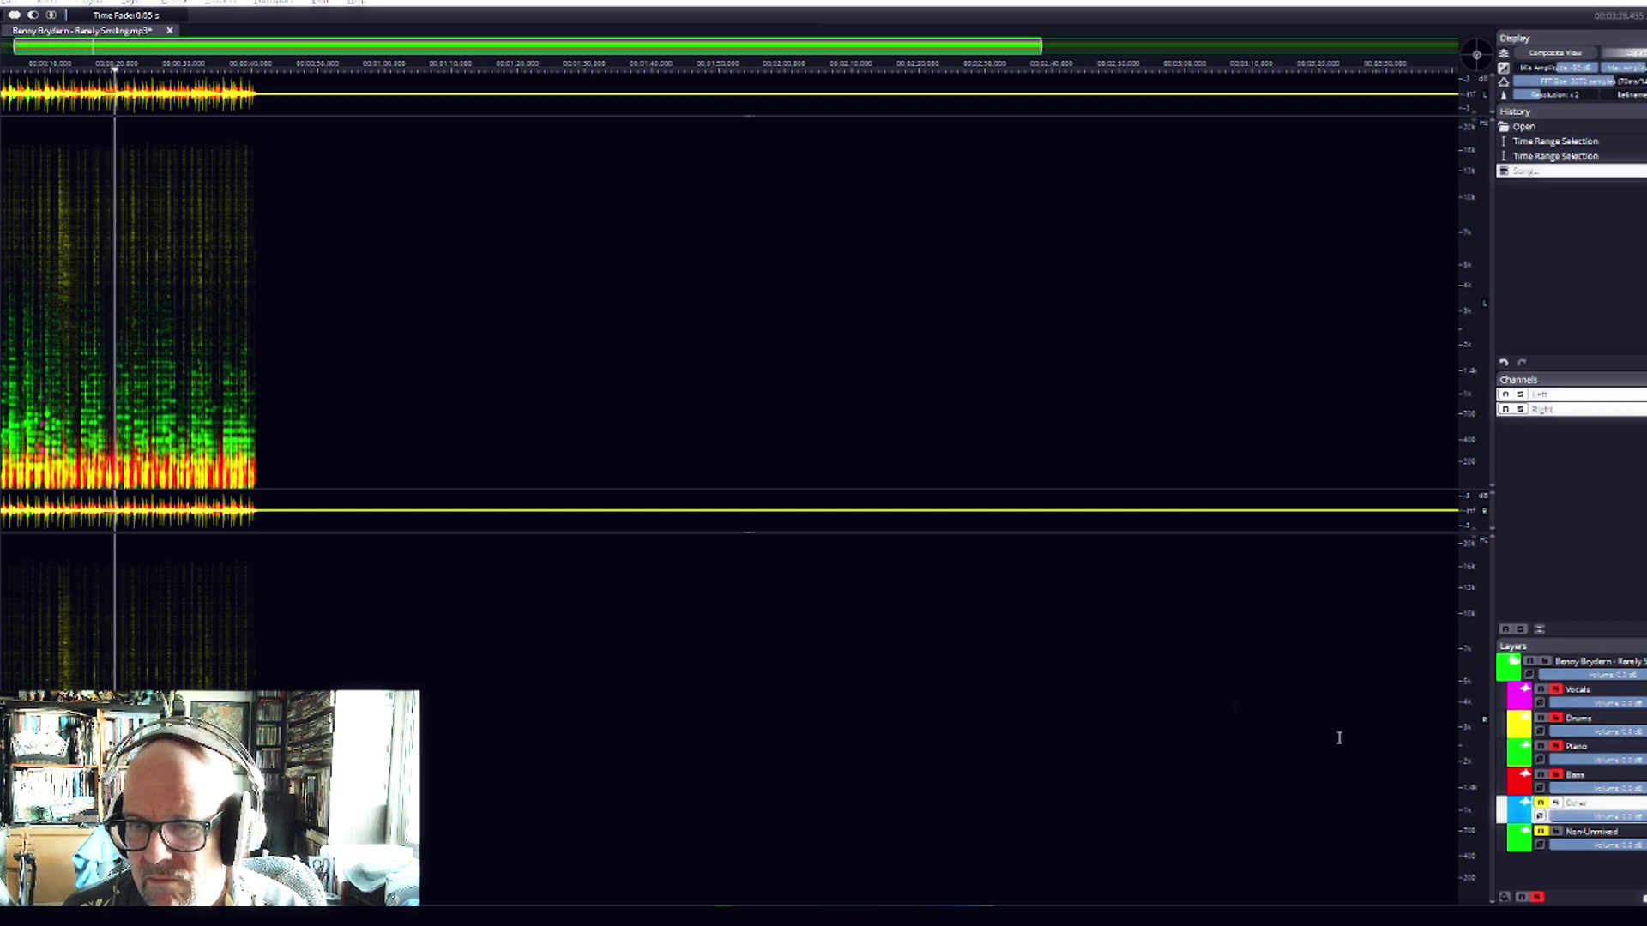
left_click(1541, 689)
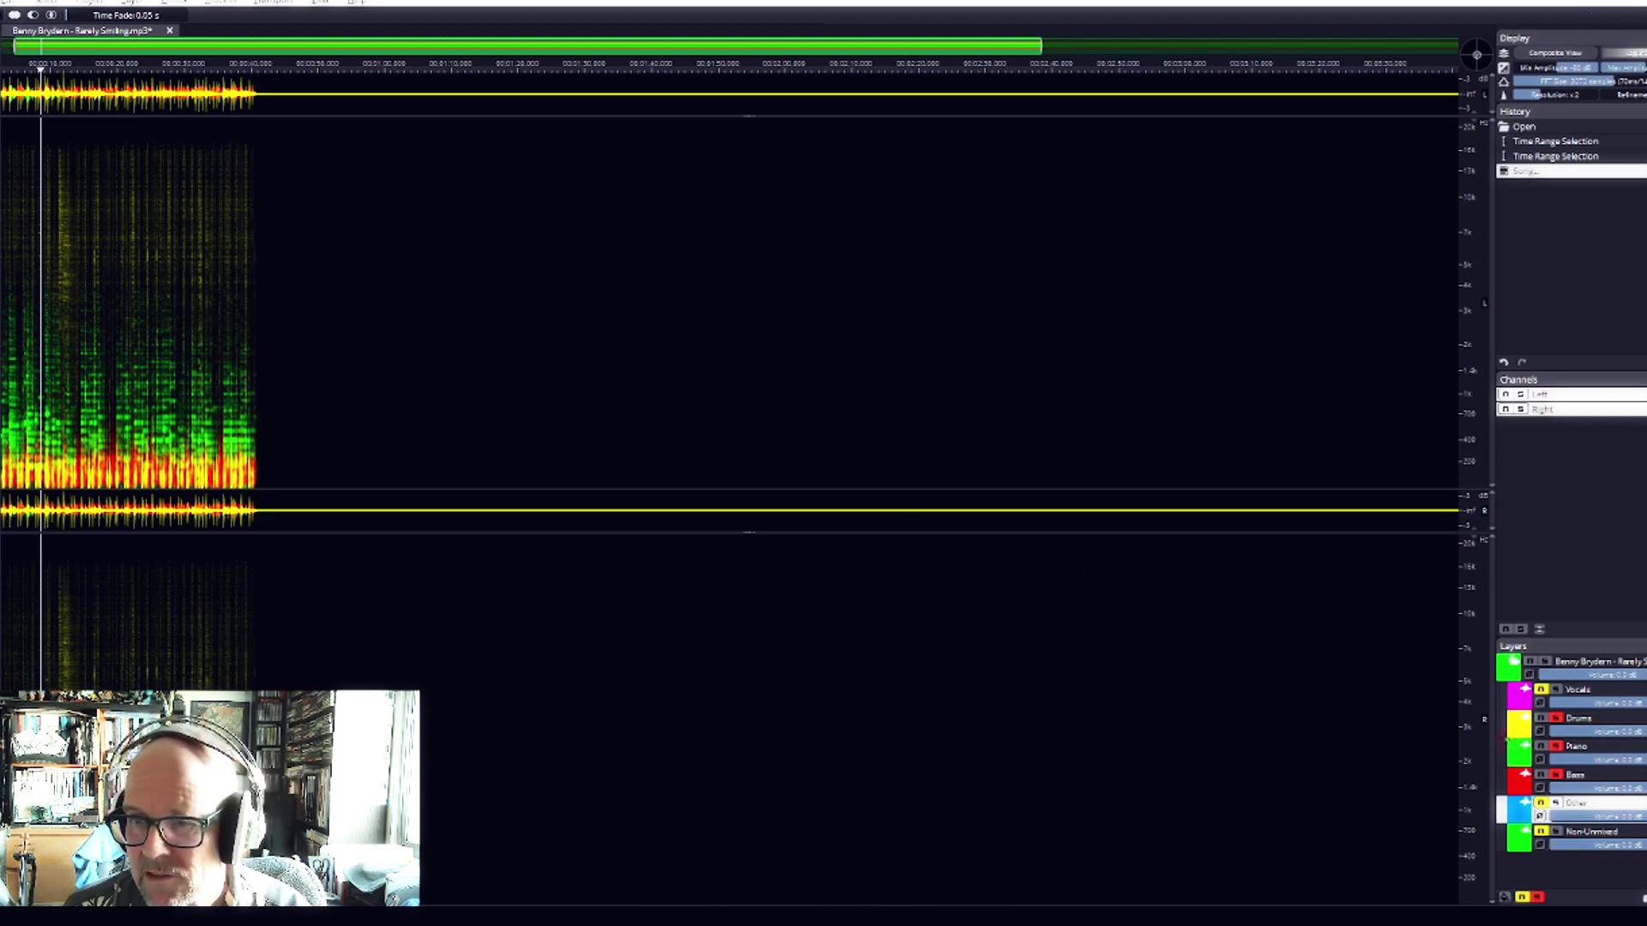
left_click(1541, 746)
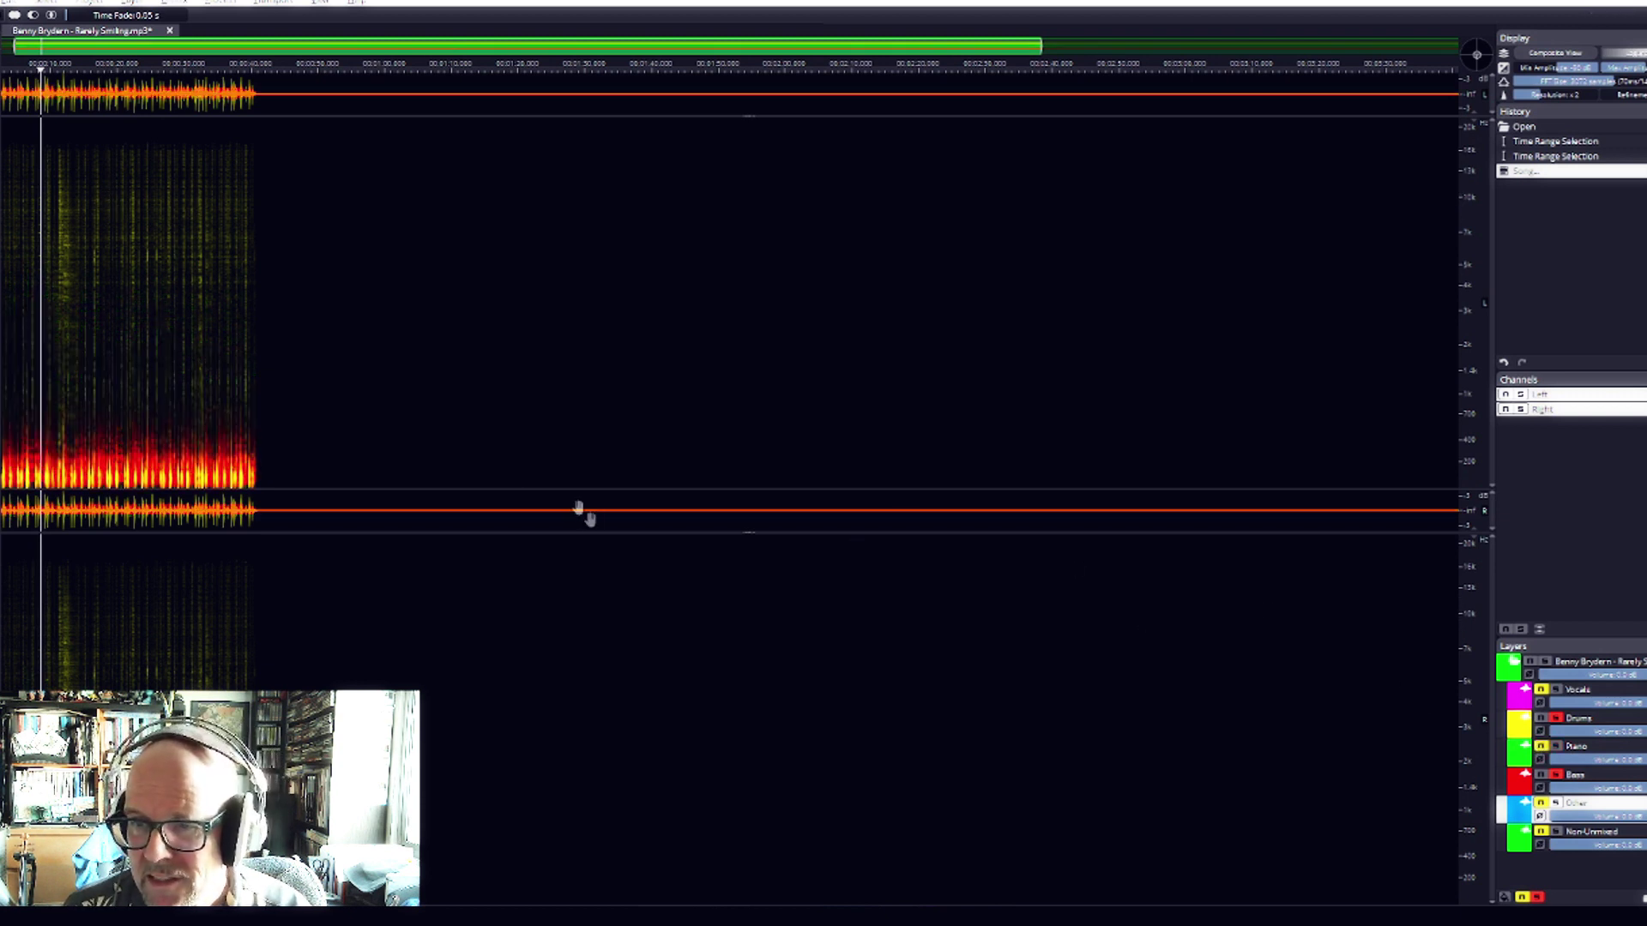
left_click(78, 239)
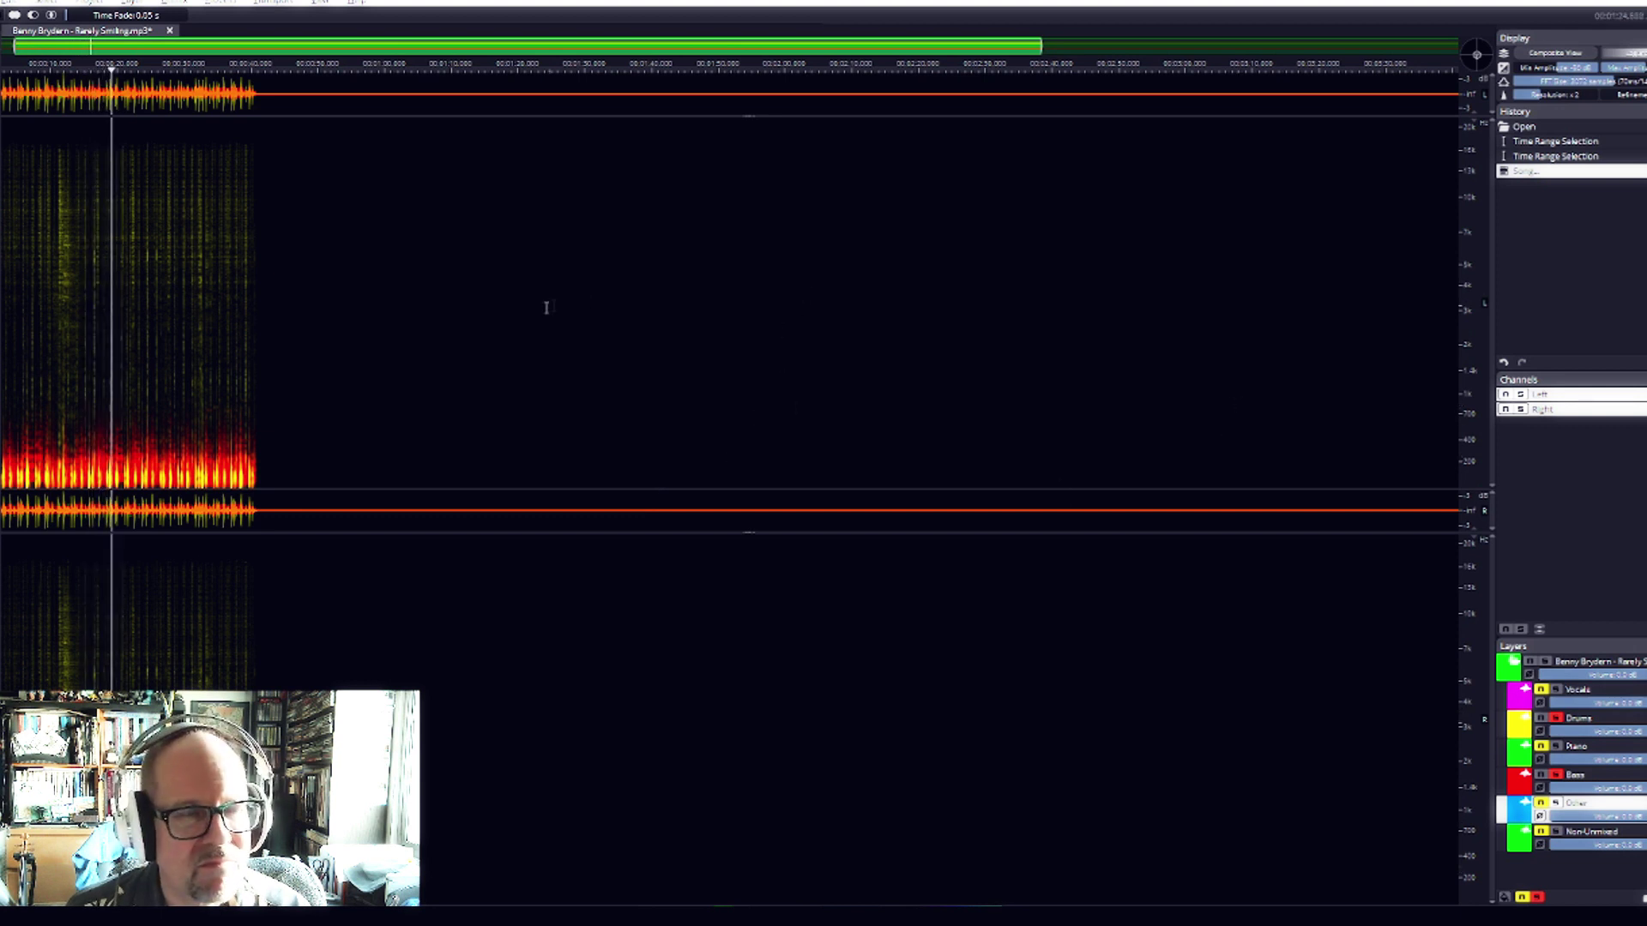
Step: Solo the full song with Vocals, Piano, Other and Non-Unmixed, toggling Other's mute
left_click(1546, 662)
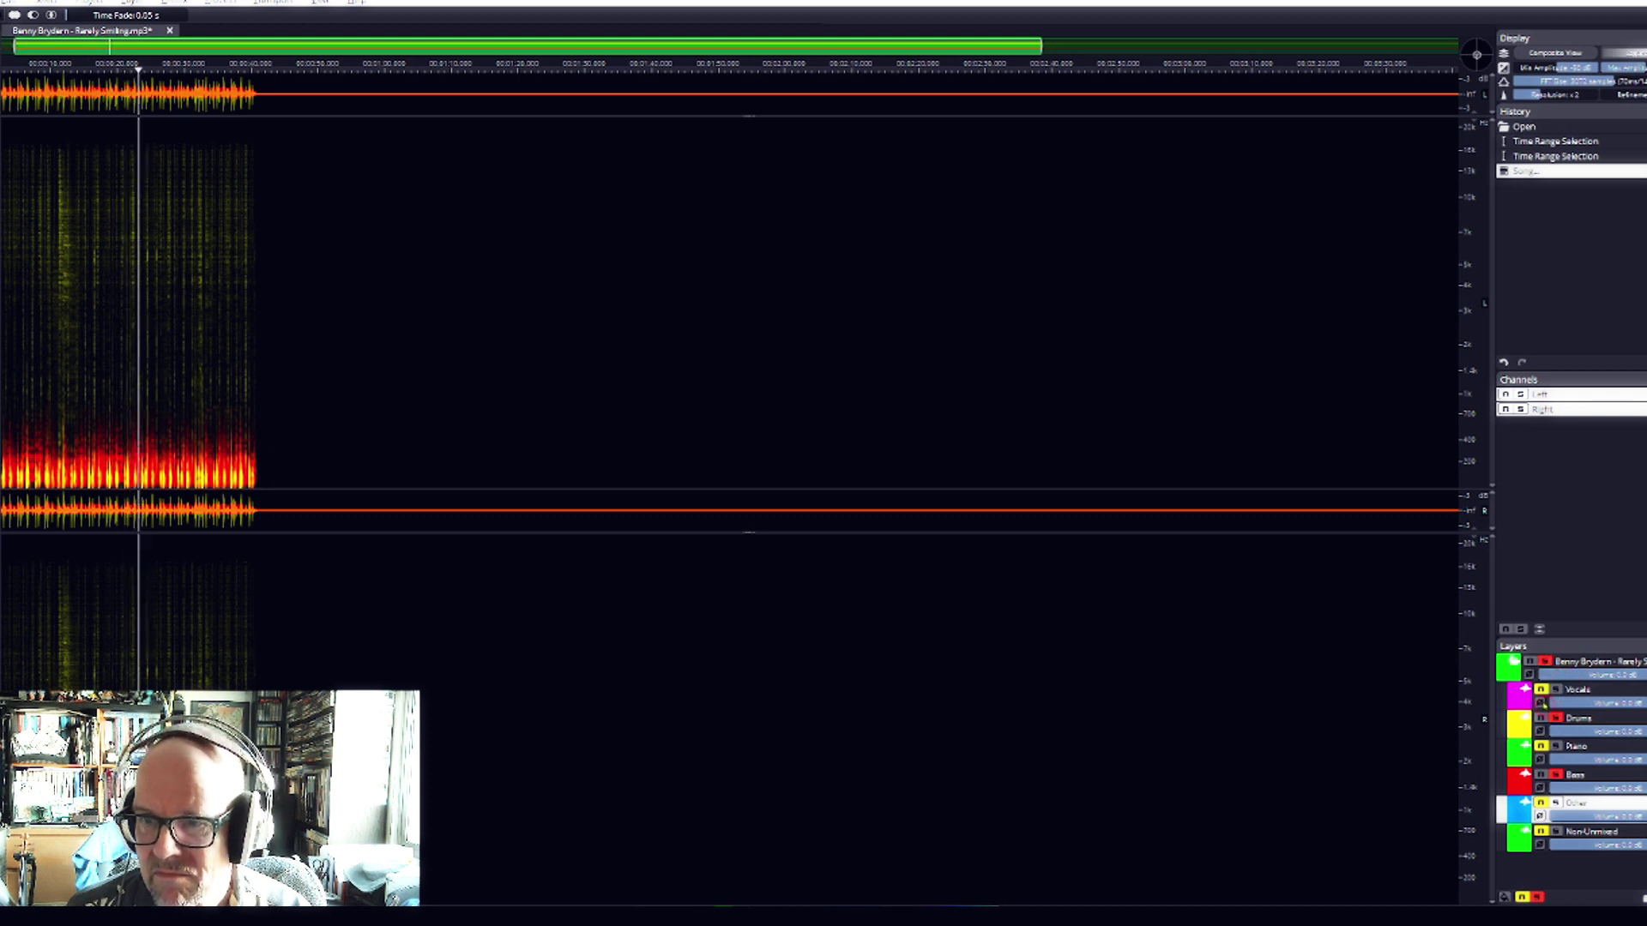
left_click(1555, 690)
left_click(1555, 746)
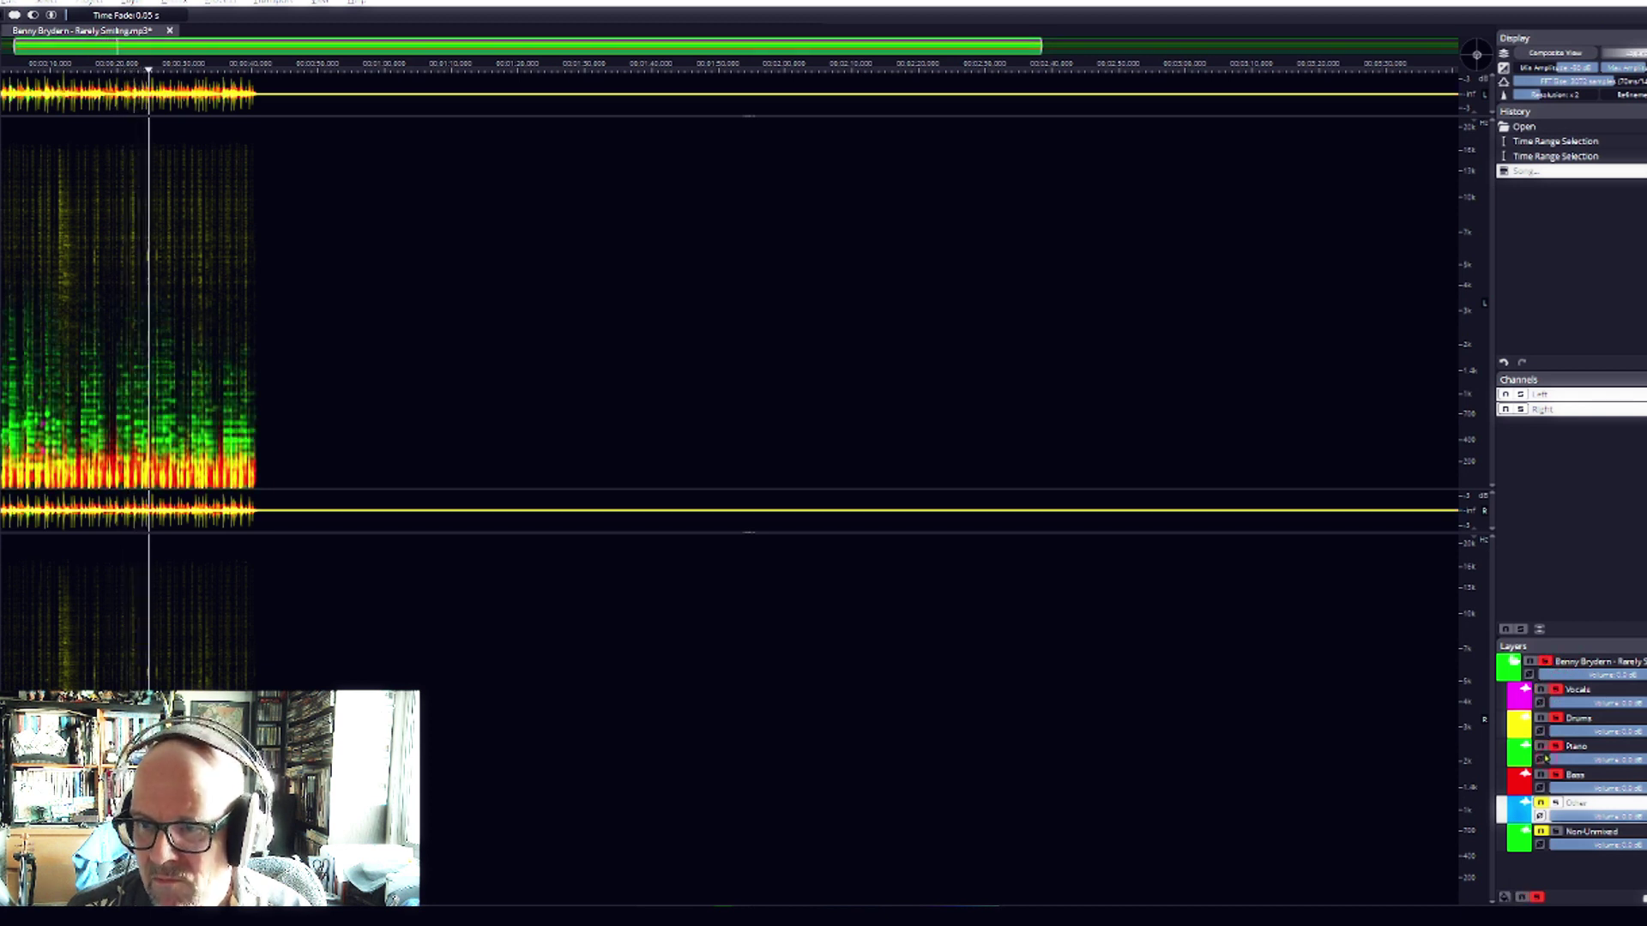
left_click(1540, 804)
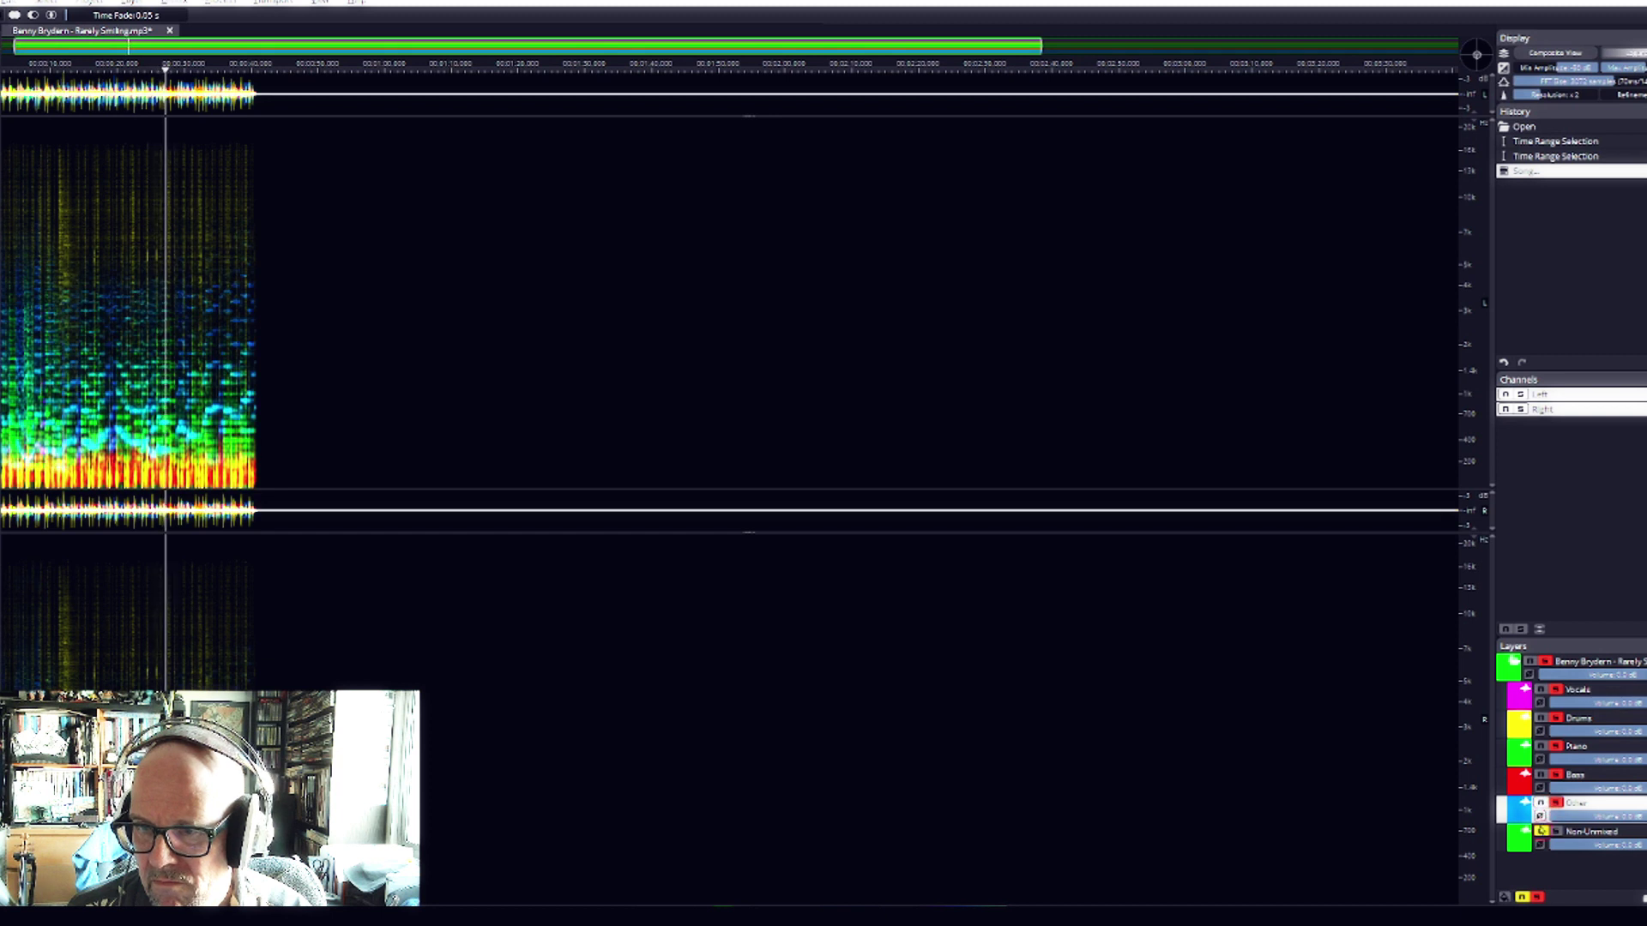
left_click(1542, 832)
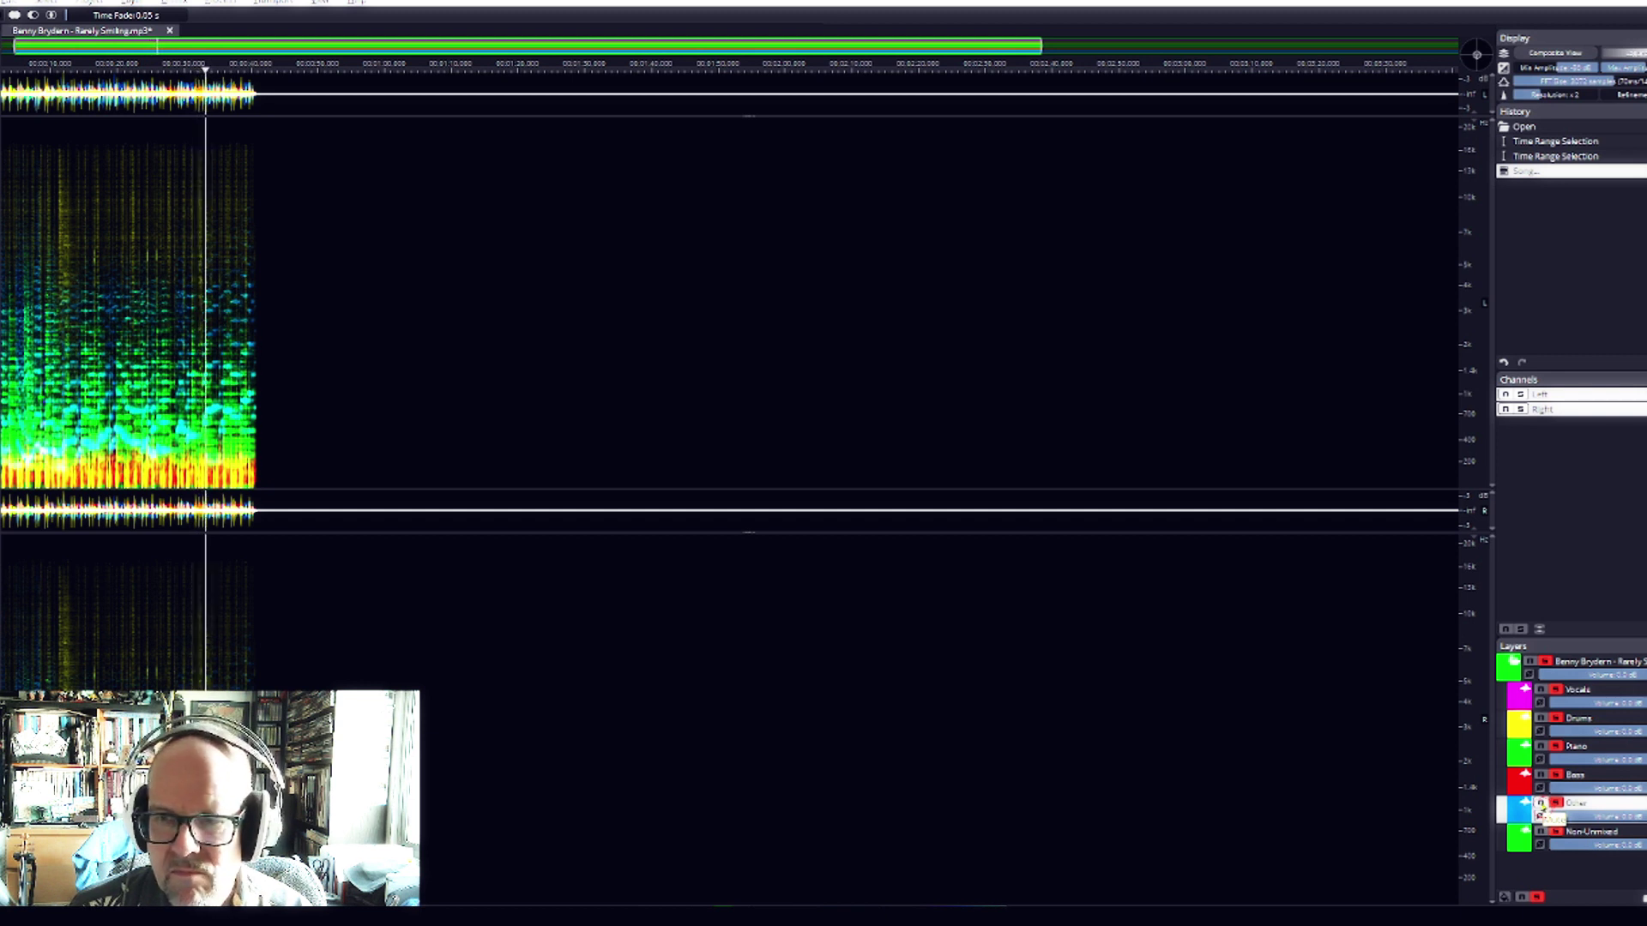
left_click(1541, 804)
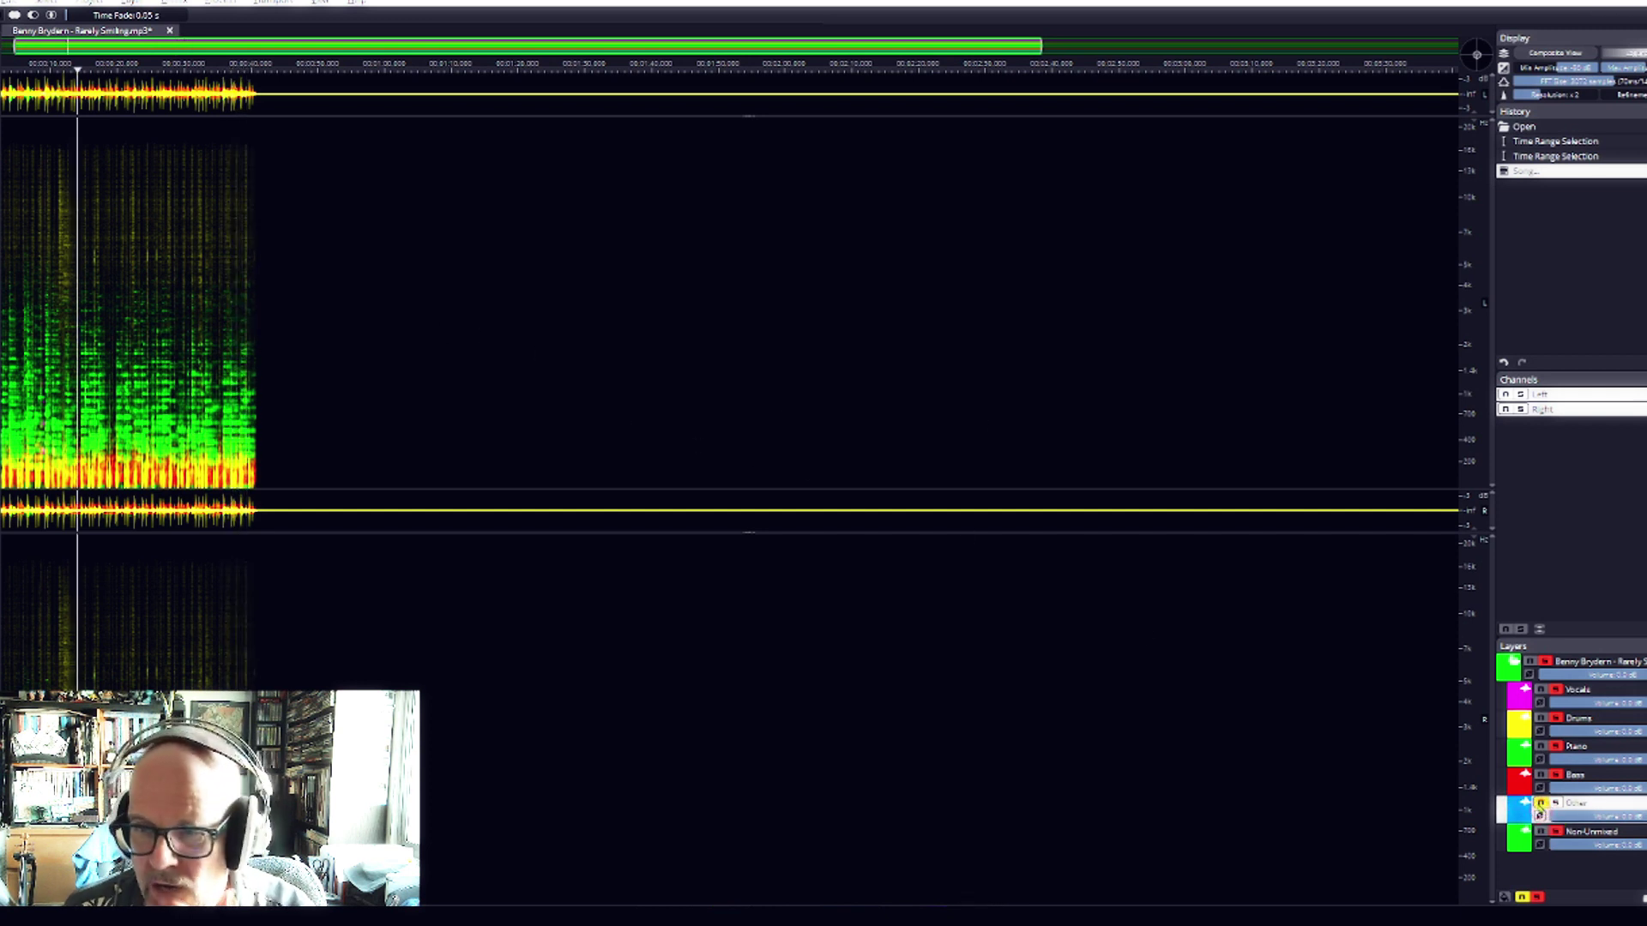
key("m")
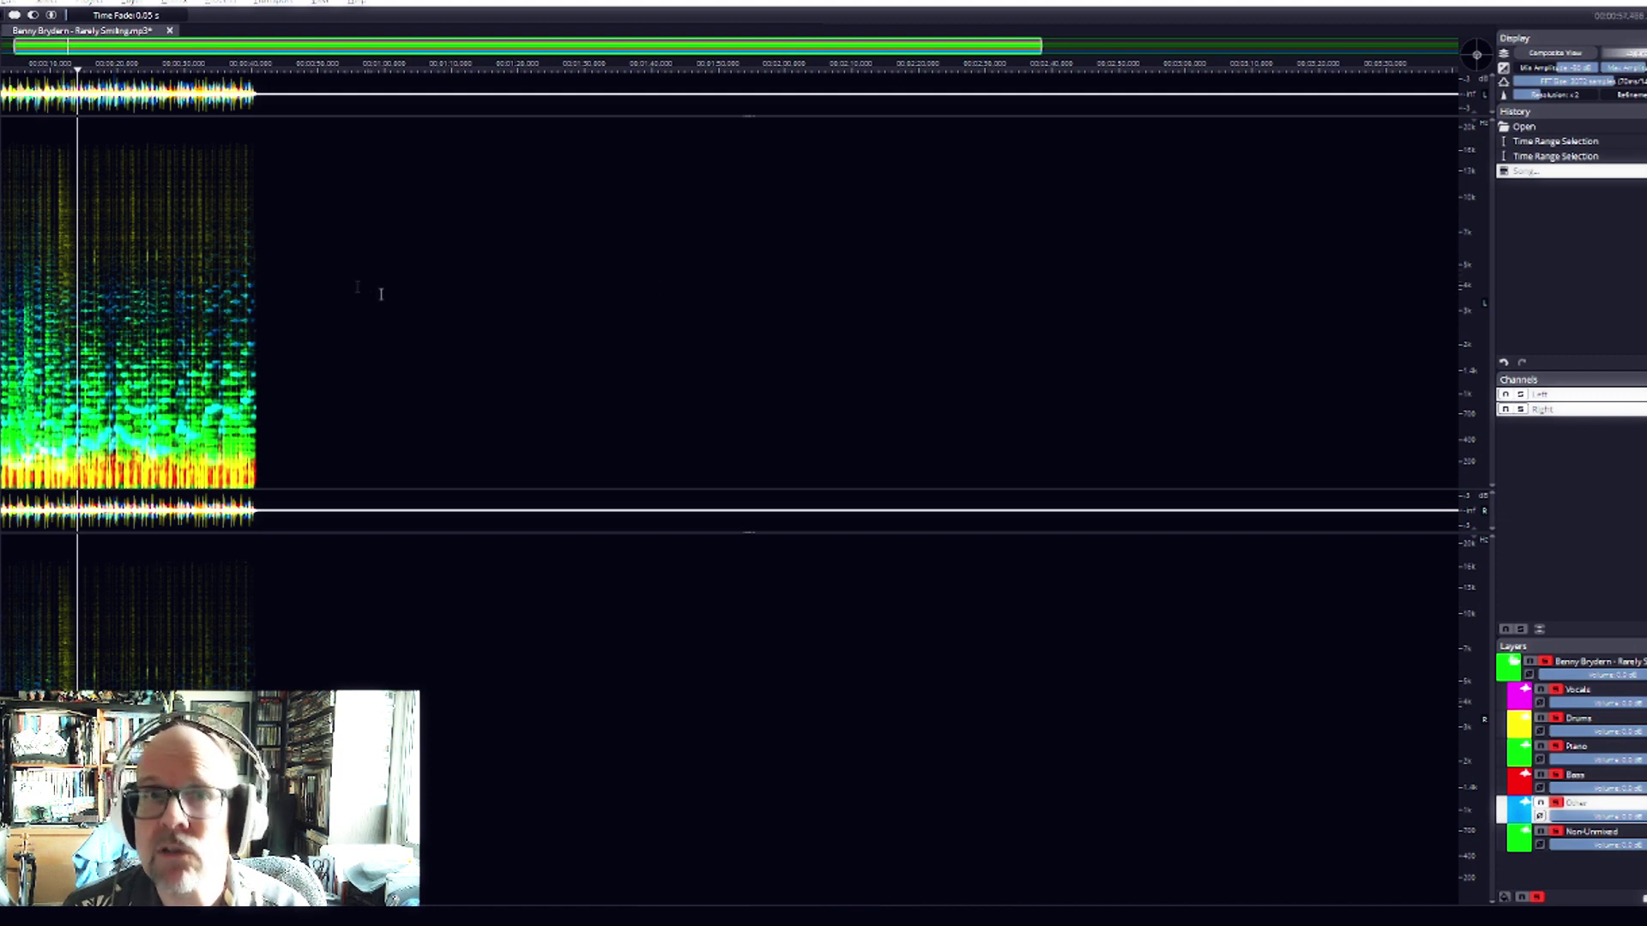
left_click(105, 217)
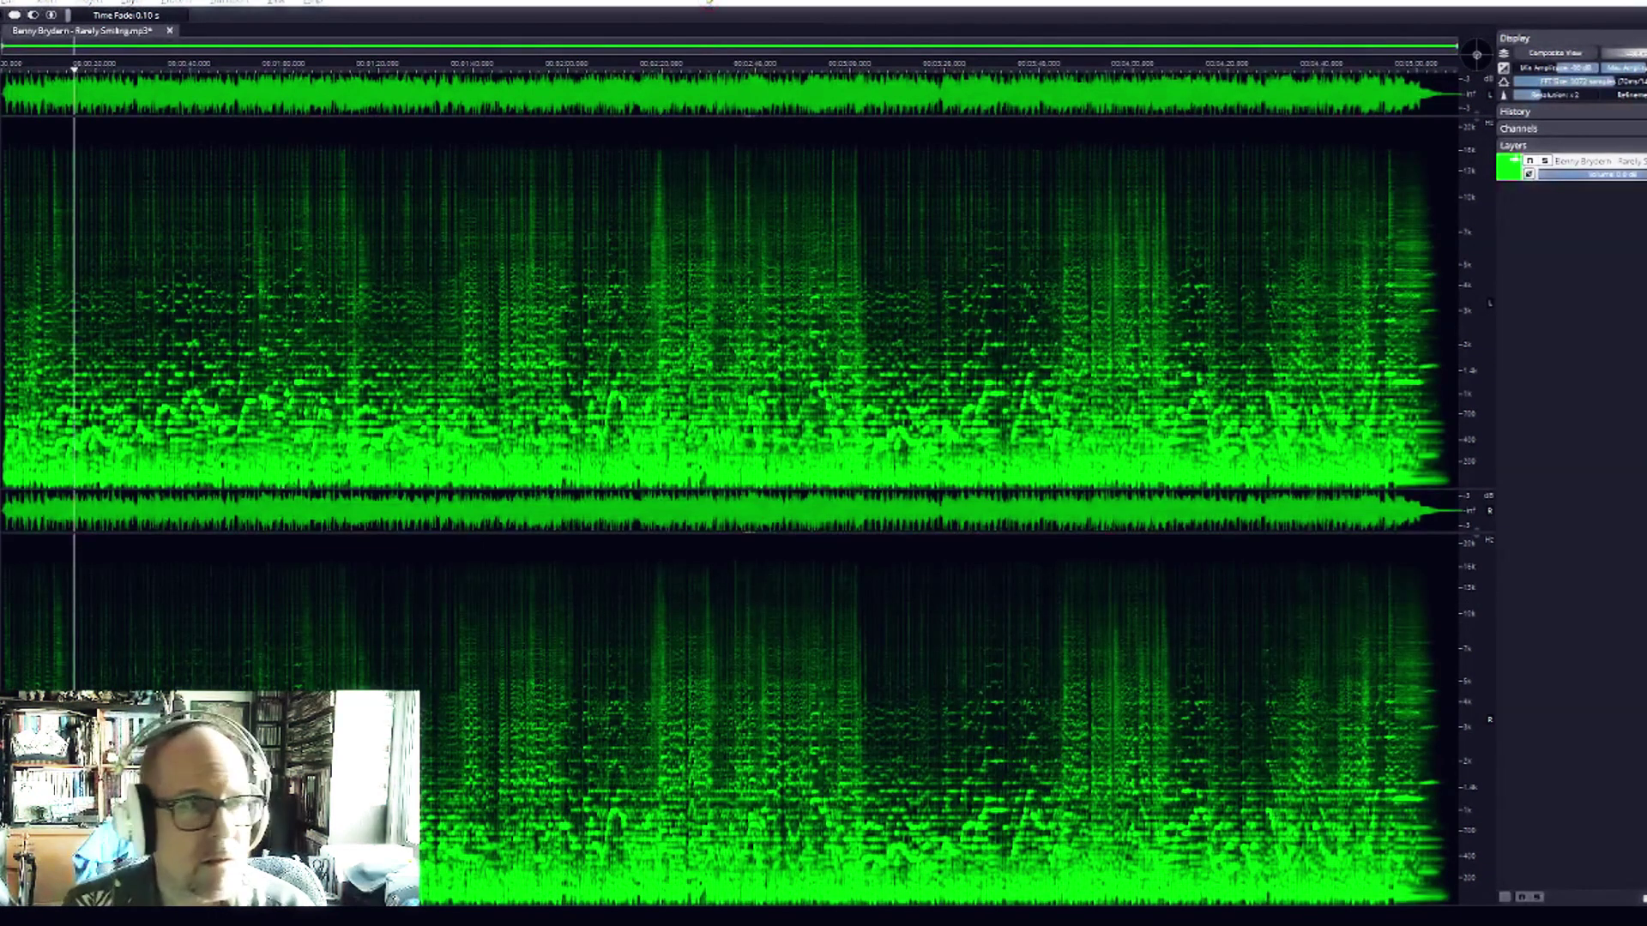
Step: Check the version information, set the playhead near the song's start, and stop playback
left_click(313, 2)
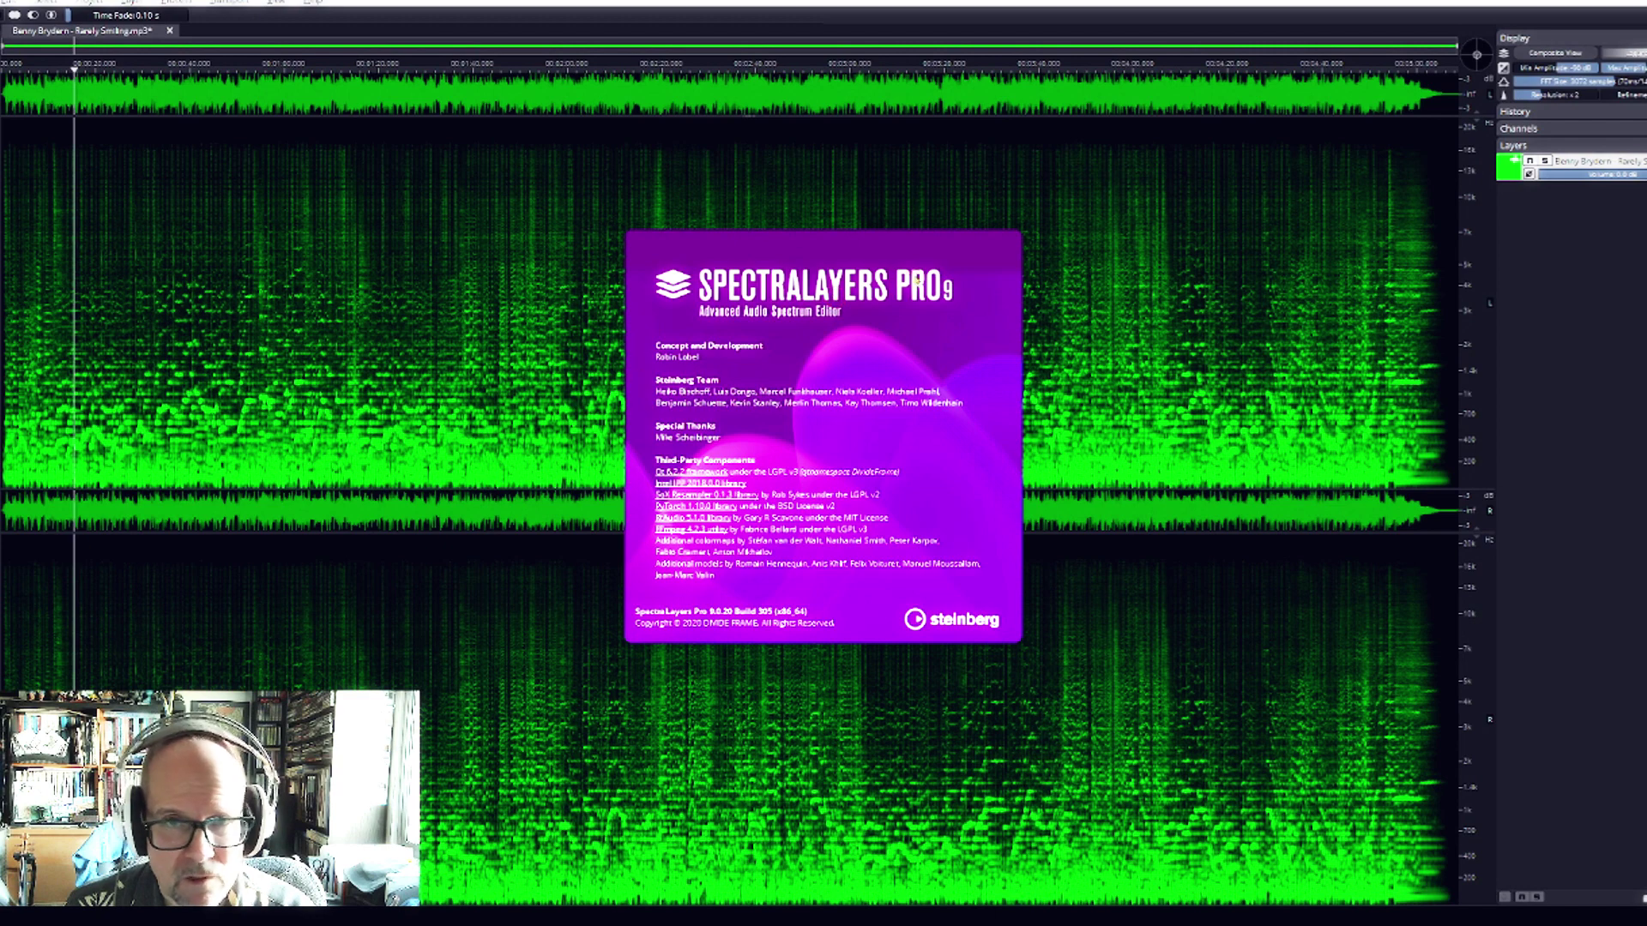
left_click(522, 180)
left_click(73, 171)
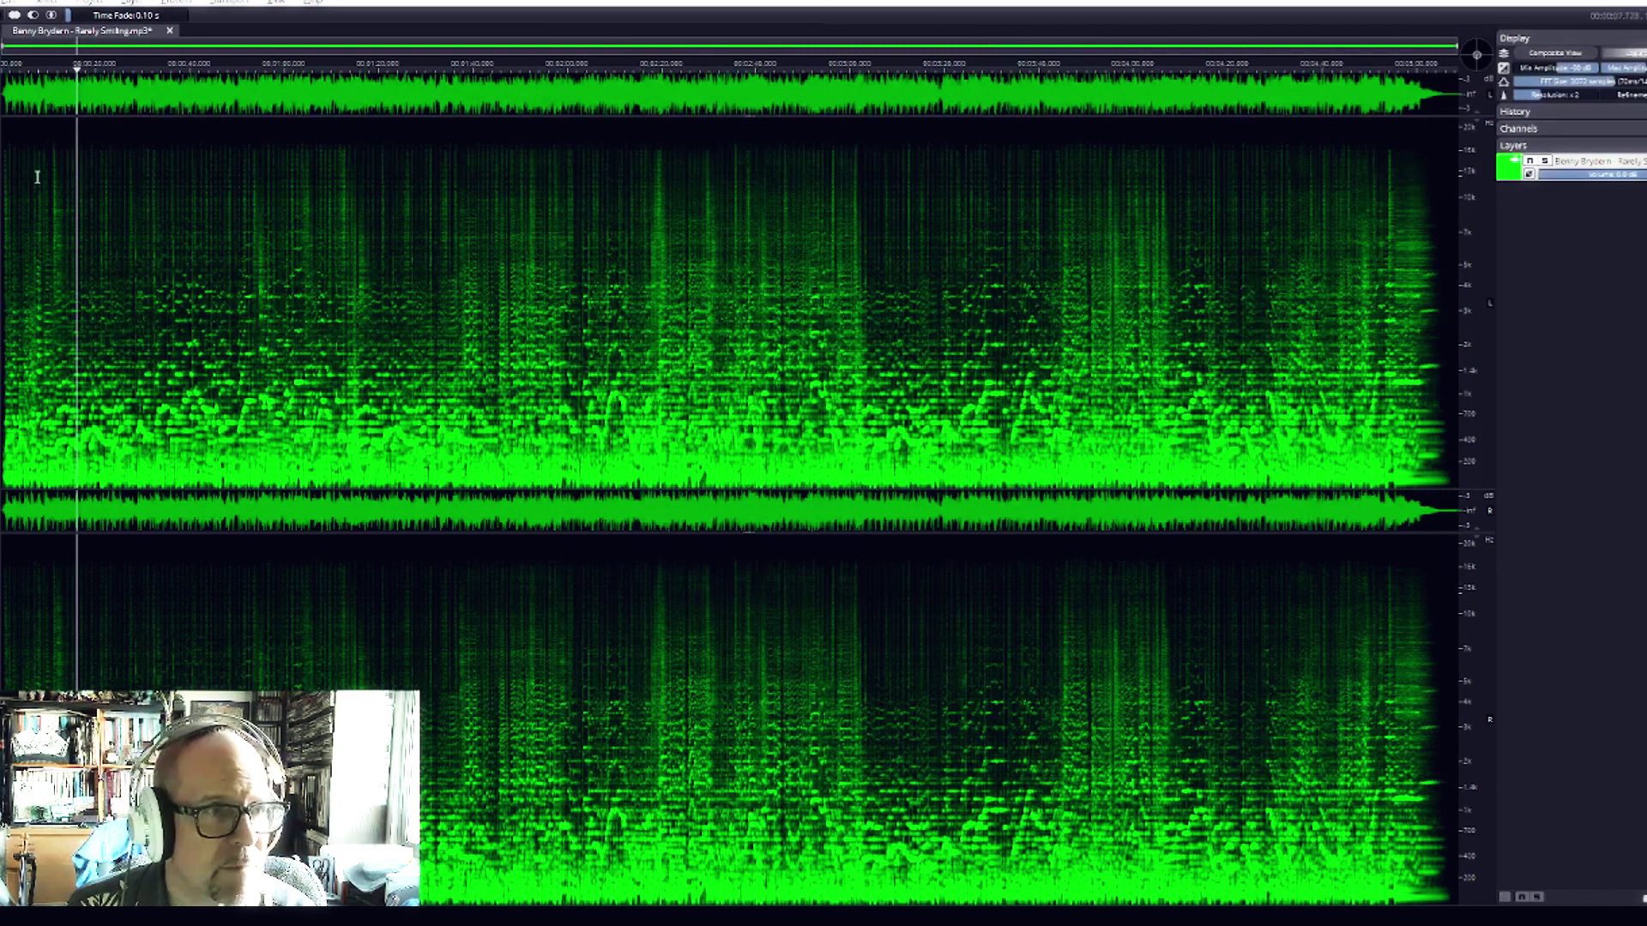
left_click(56, 178)
left_click(30, 180)
left_click(50, 188)
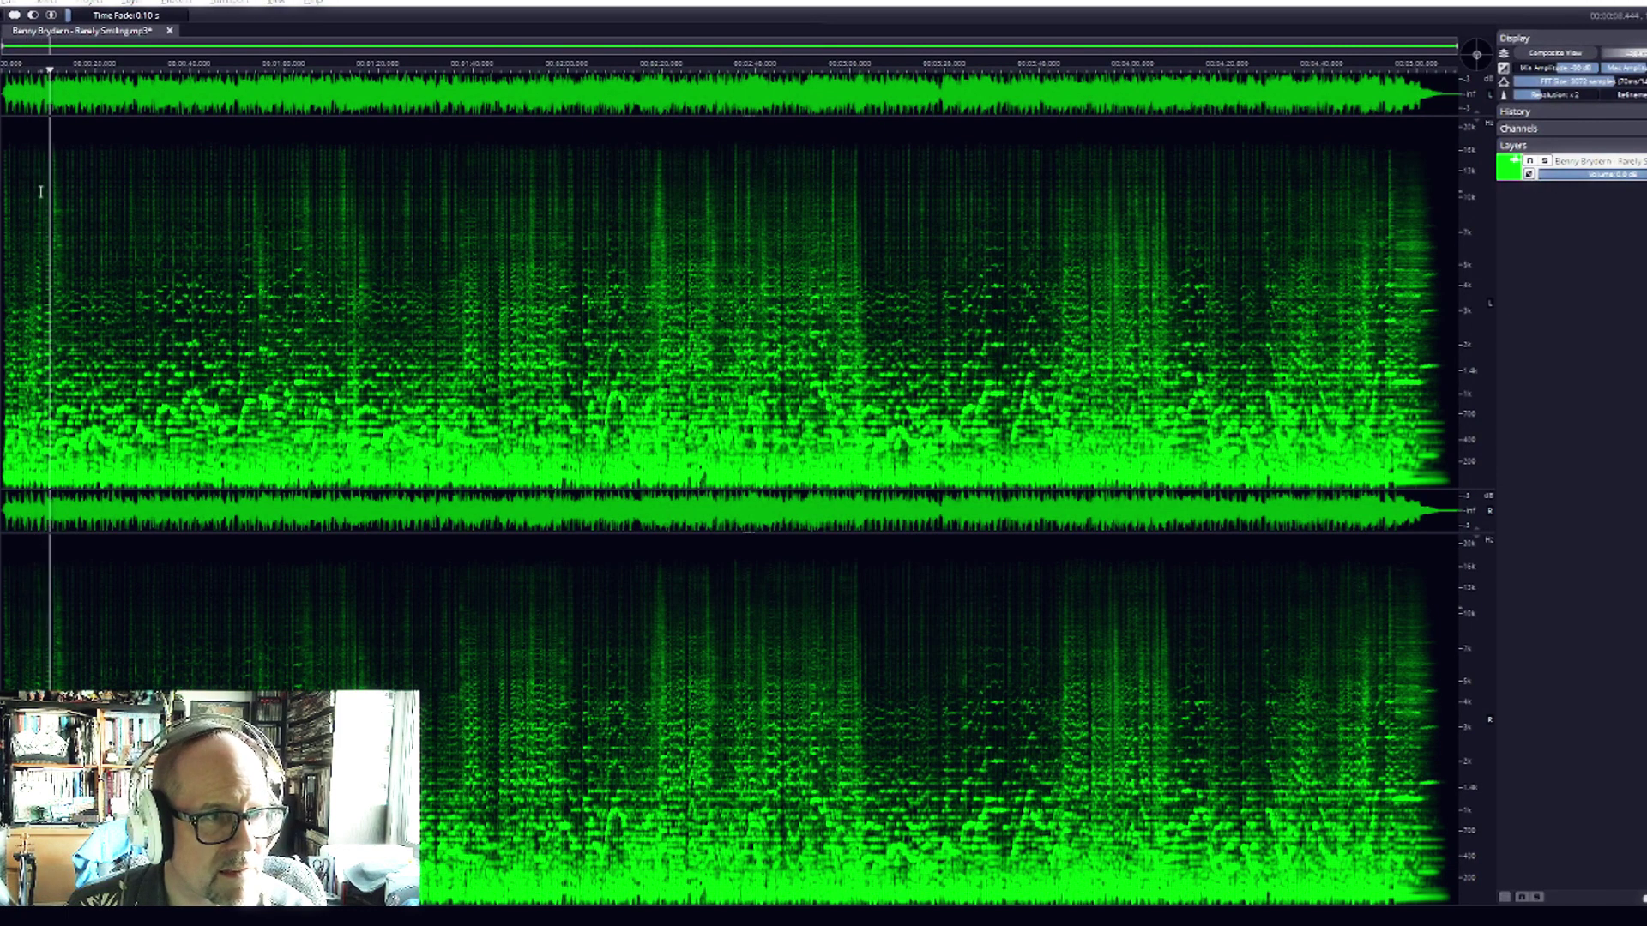
left_click(47, 197)
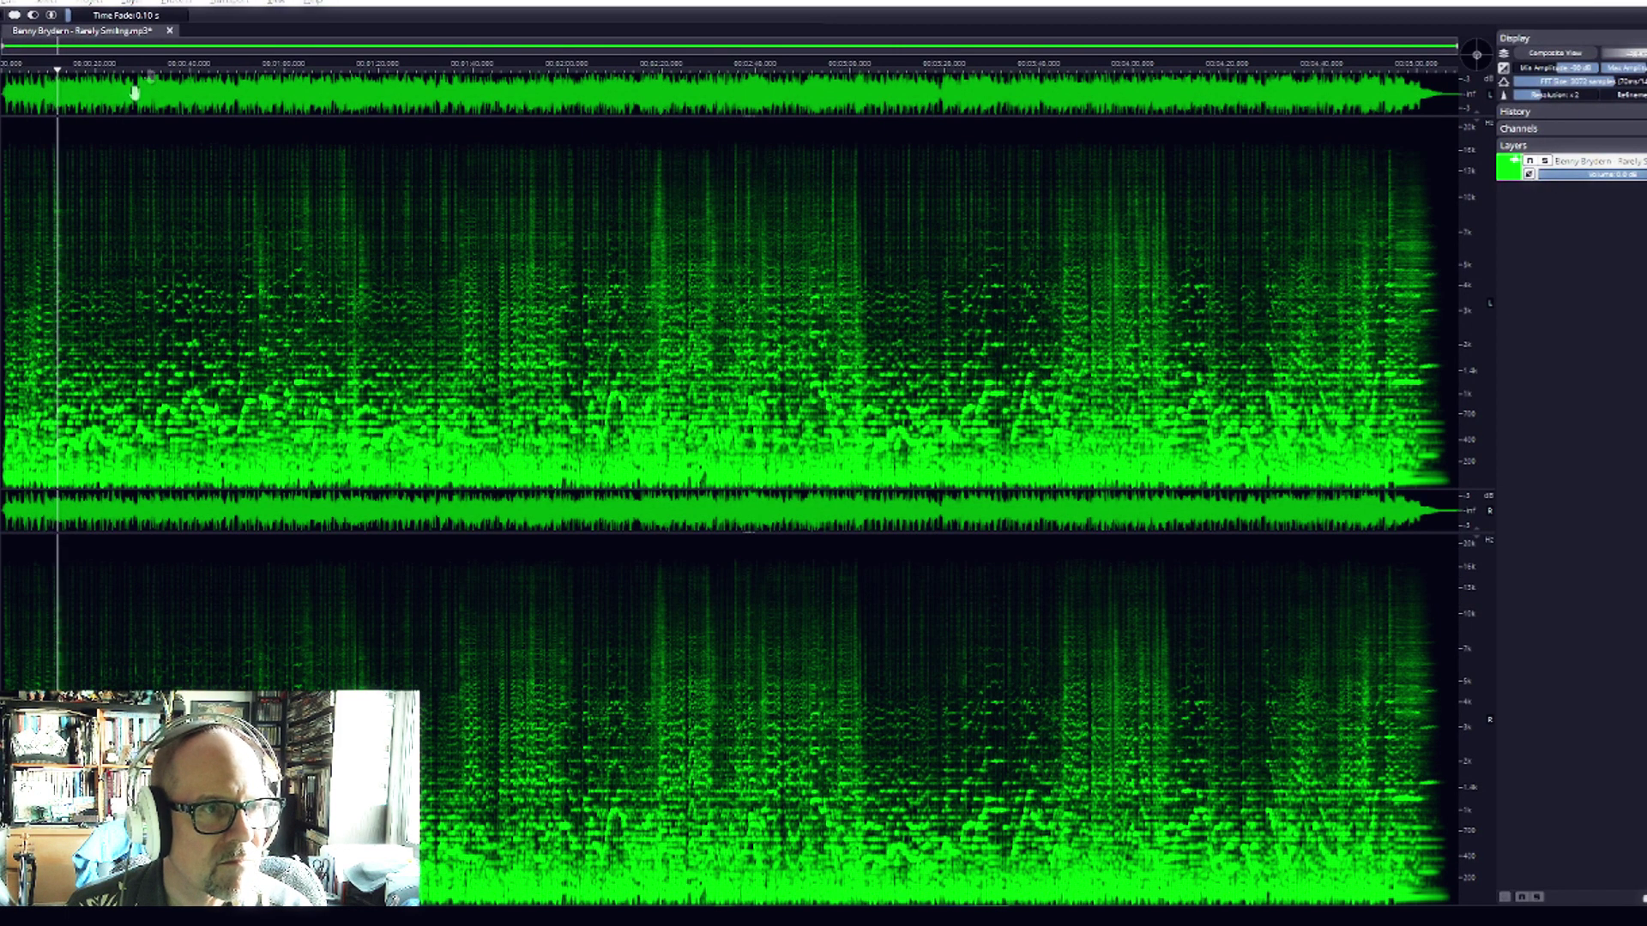
key("space")
Step: Open the Unmix Stems settings from the Layer menu
left_click(177, 3)
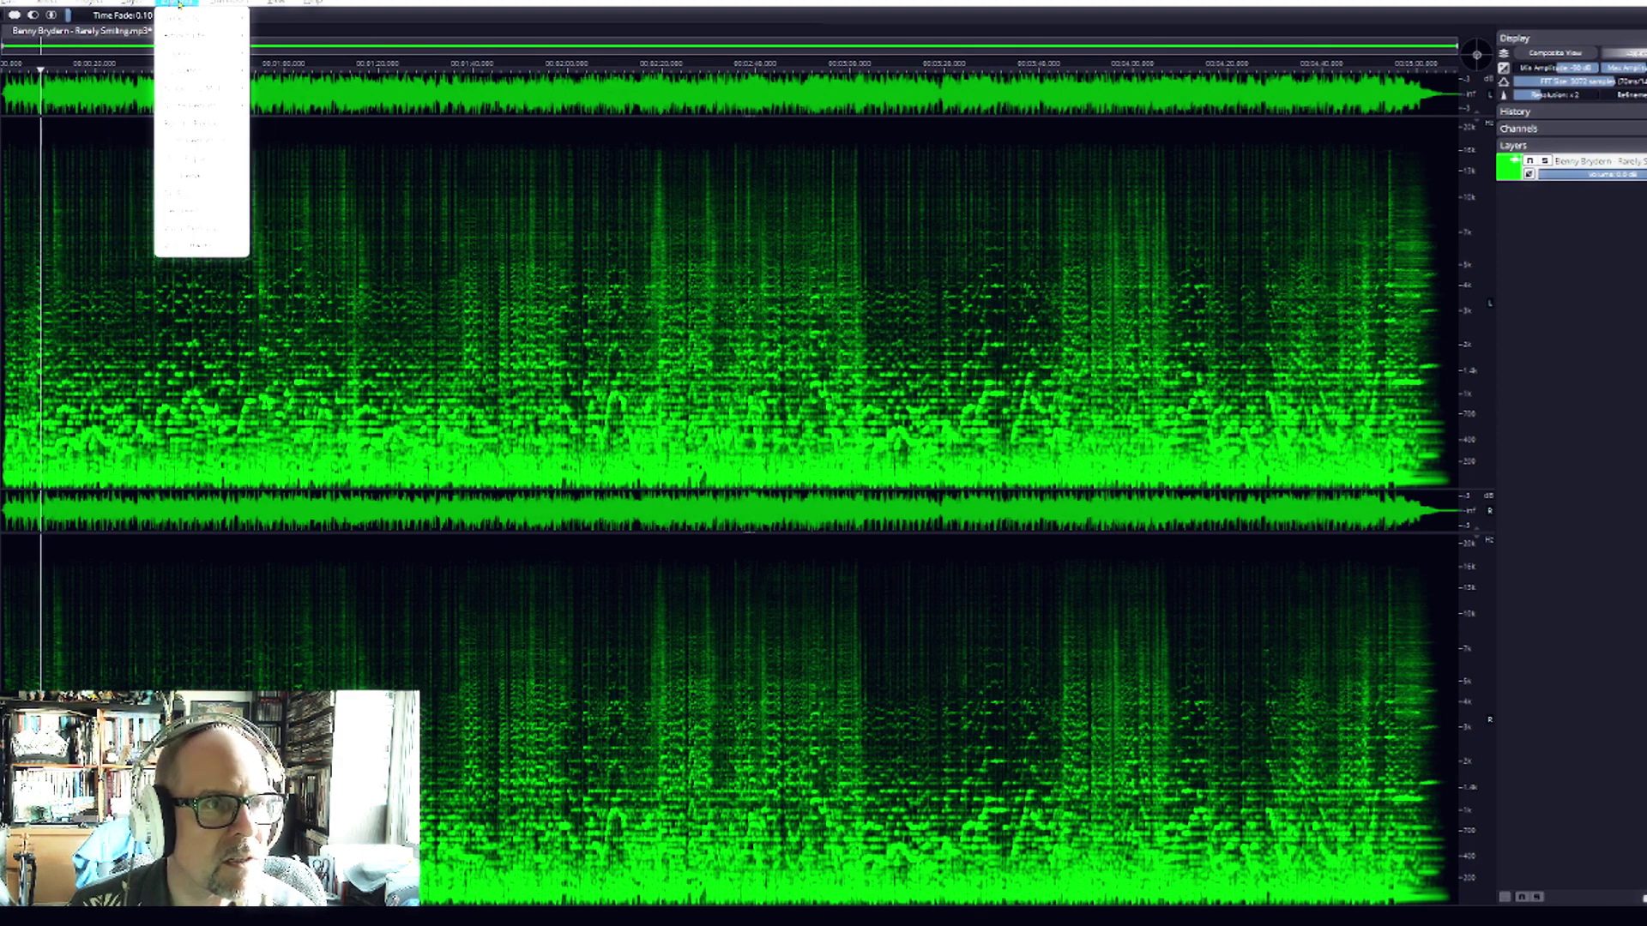
mouse_move(135, 2)
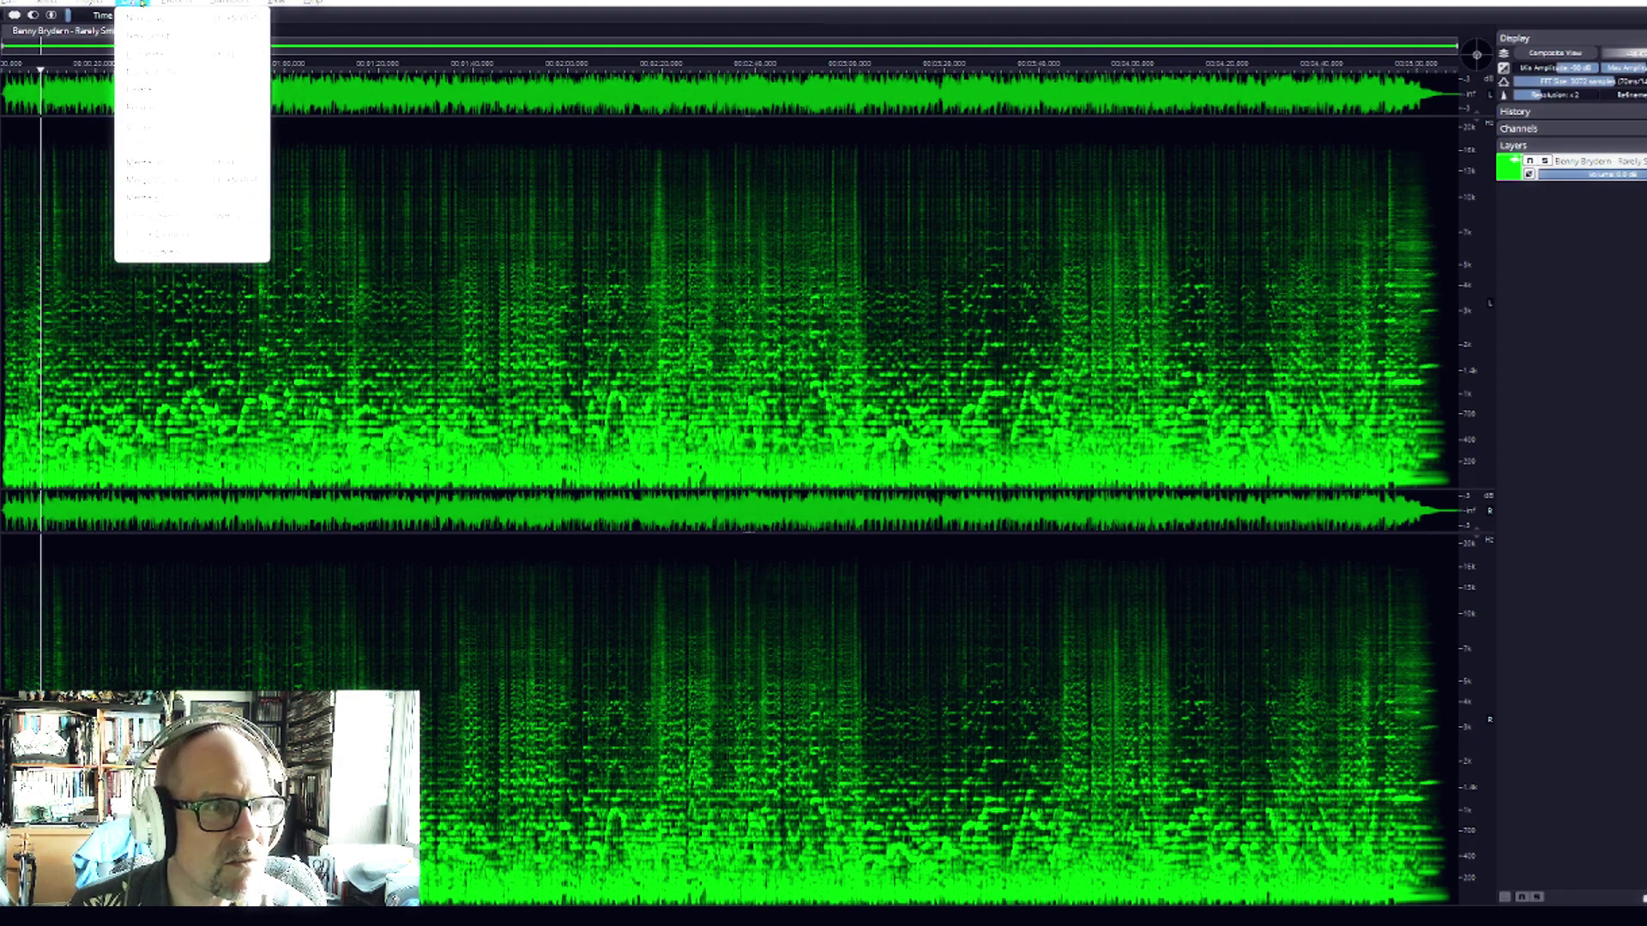
left_click(167, 218)
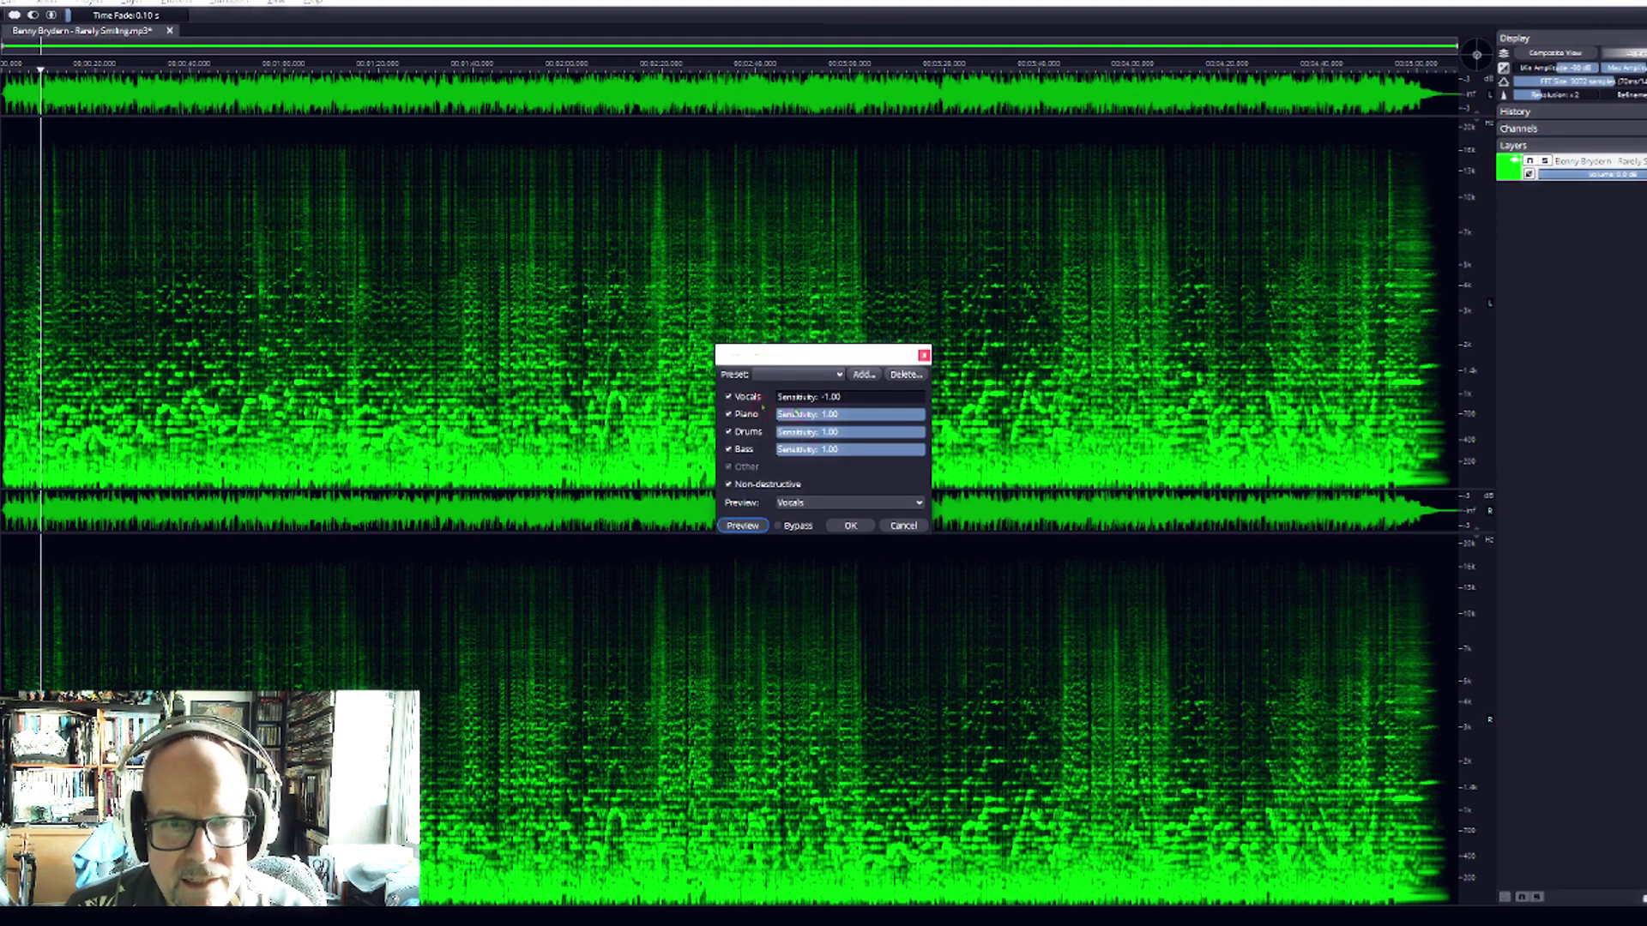
Step: Unmix the song into stems using the Balanced preset
left_click(797, 375)
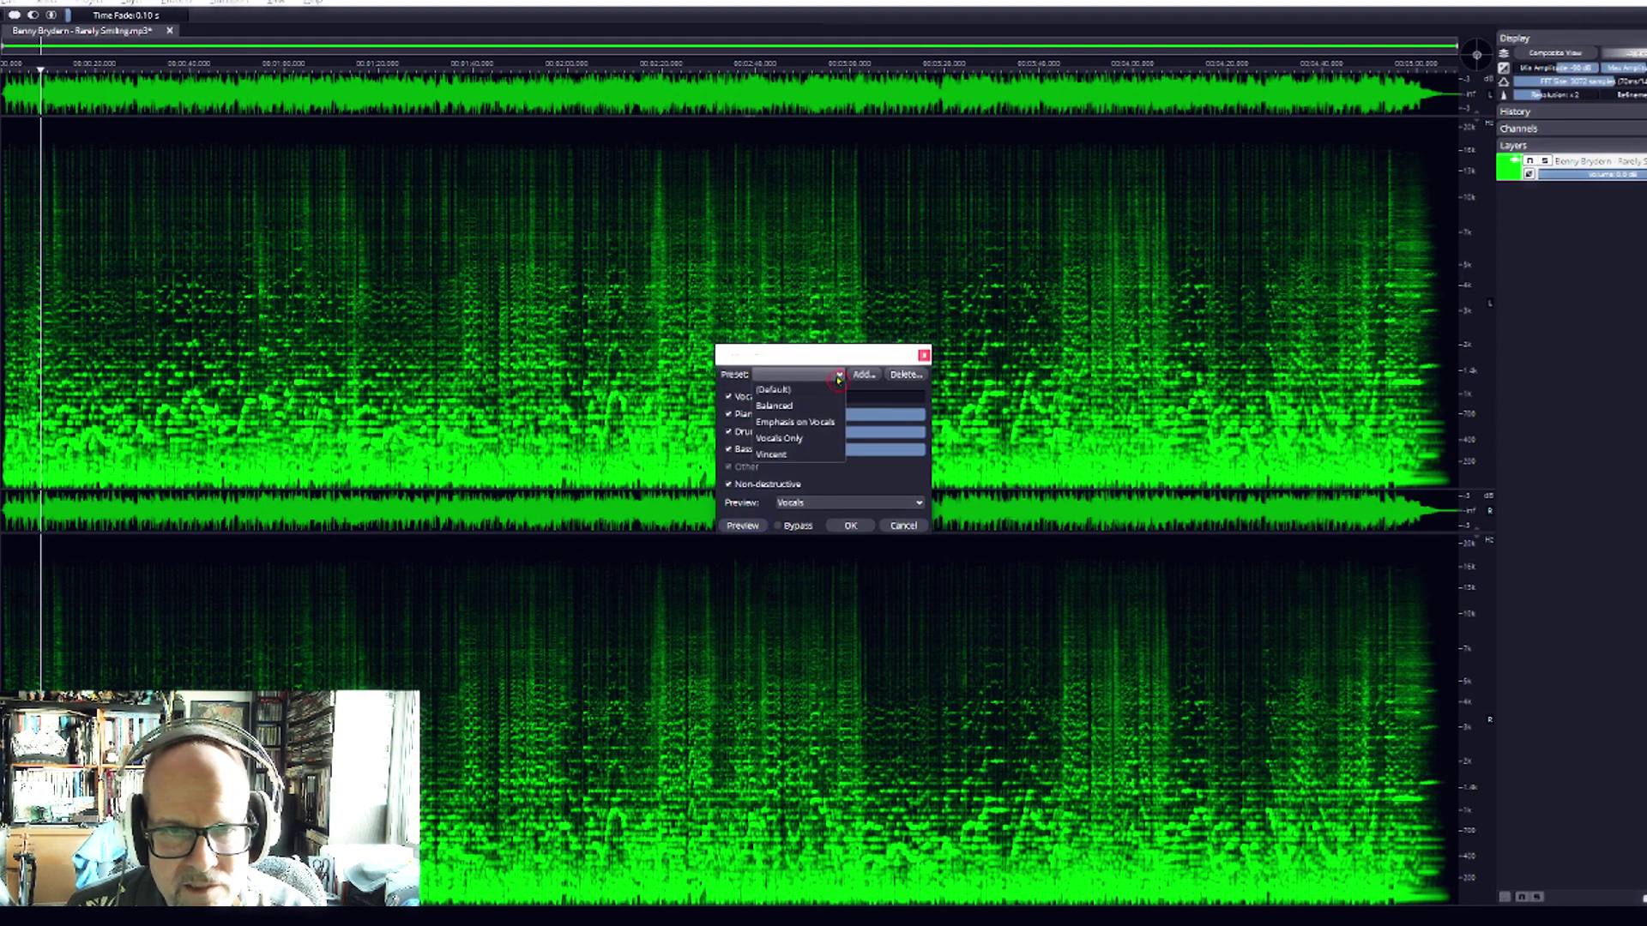
left_click(781, 408)
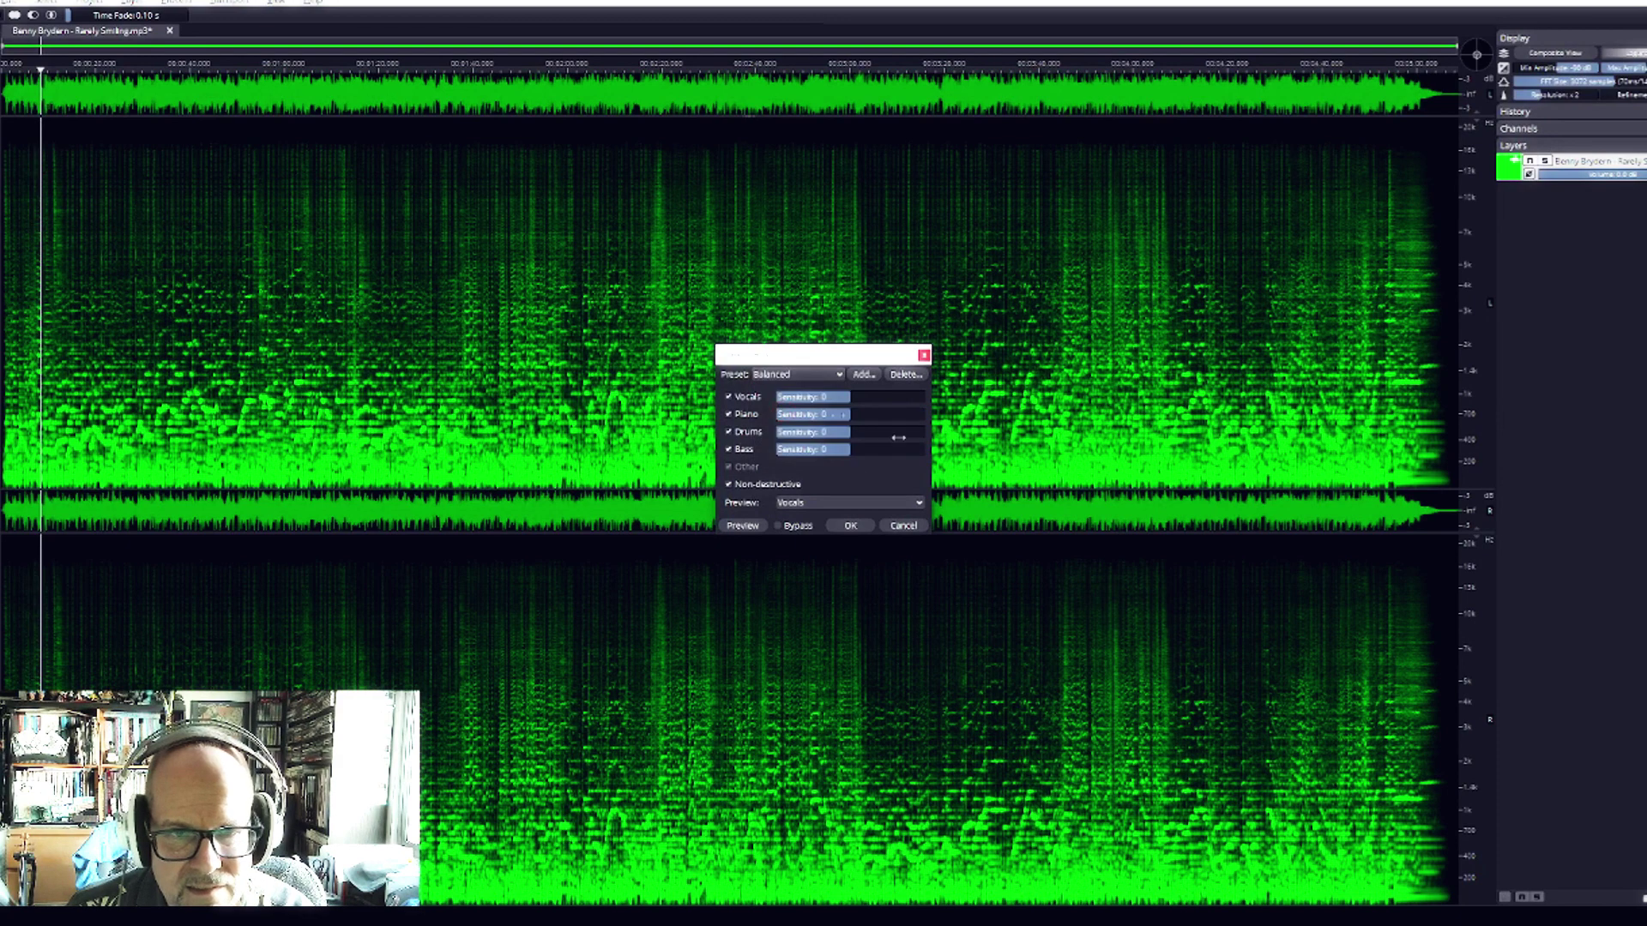
left_click(853, 527)
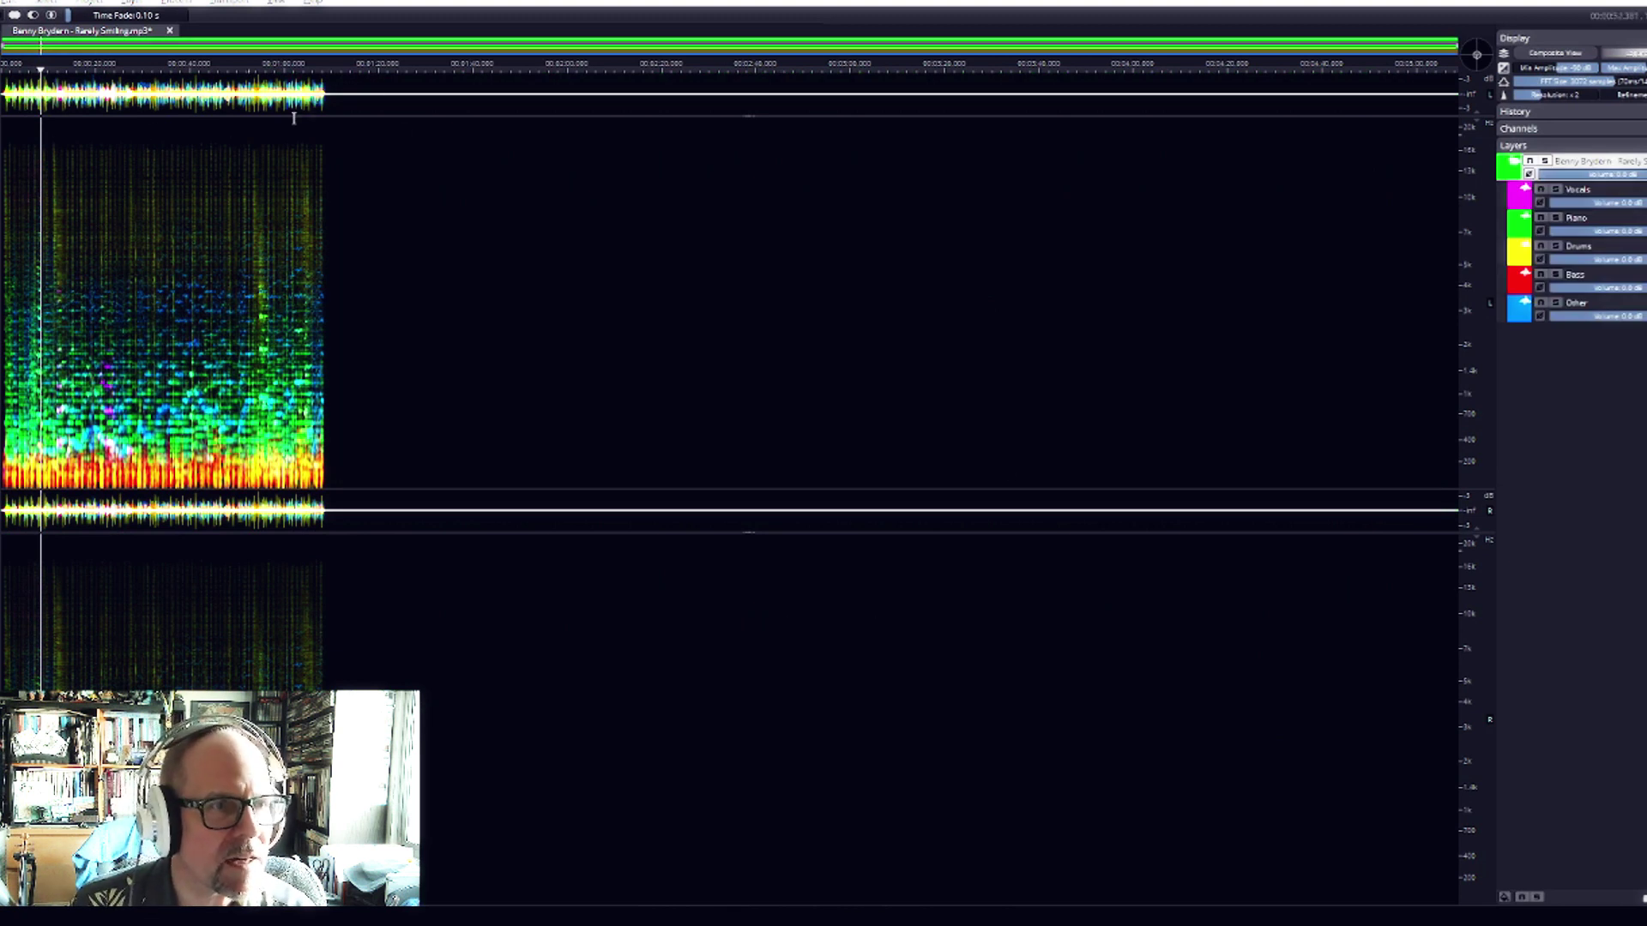
Step: From near the start, solo Vocals, then Drums, then Bass alone, and stop playback
left_click(44, 316)
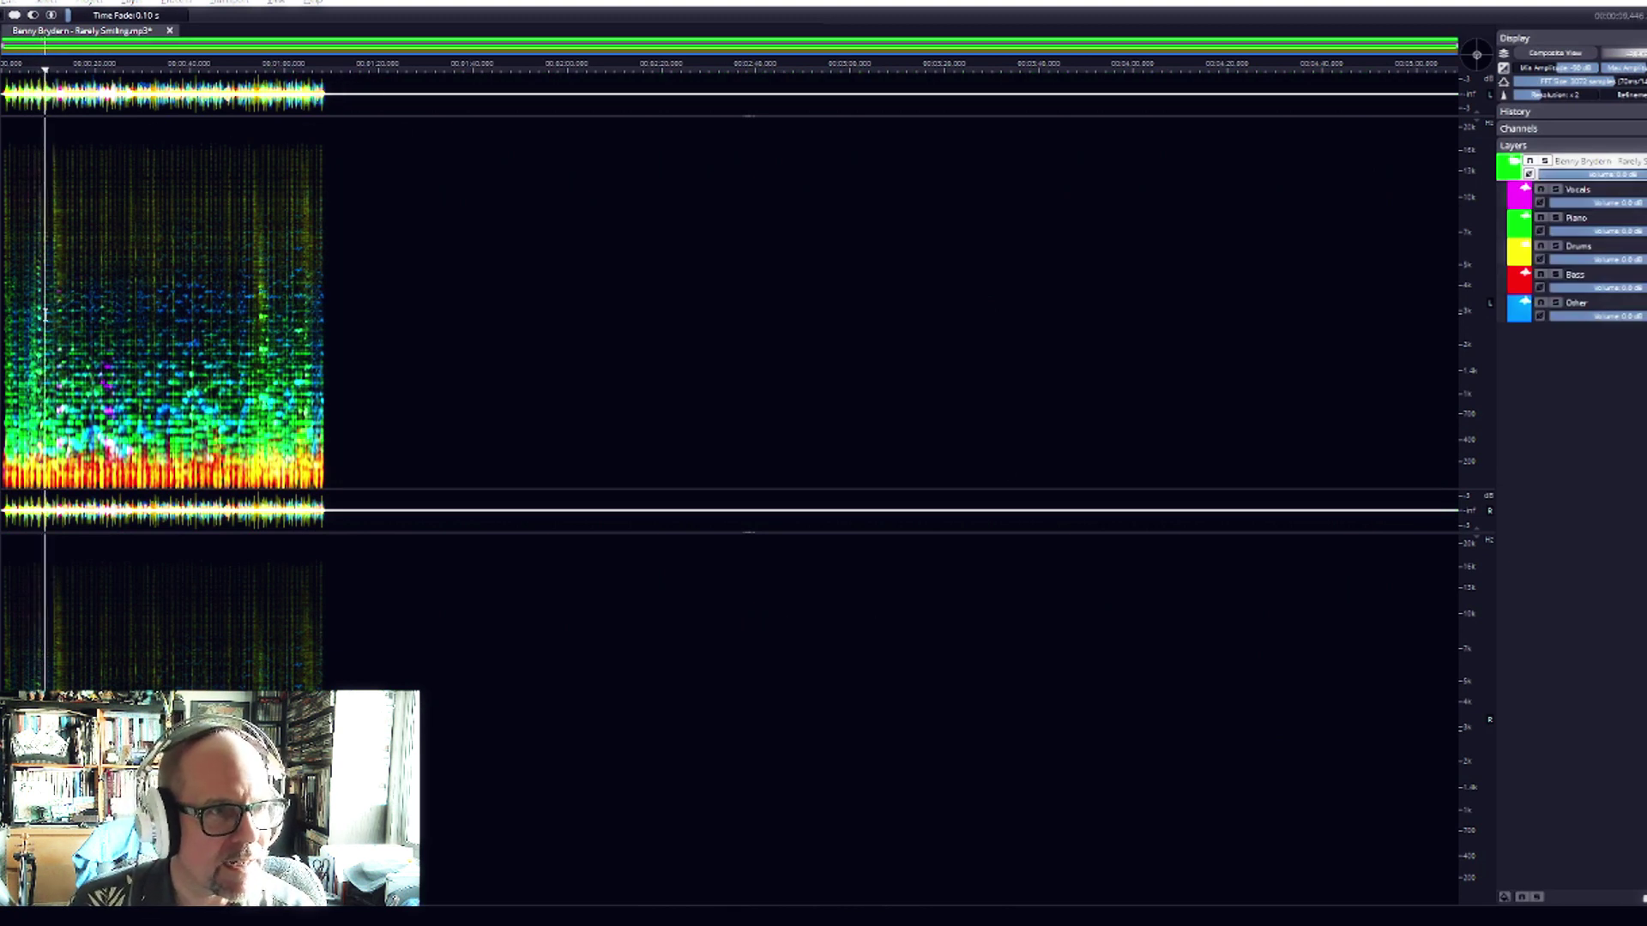
left_click(1557, 190)
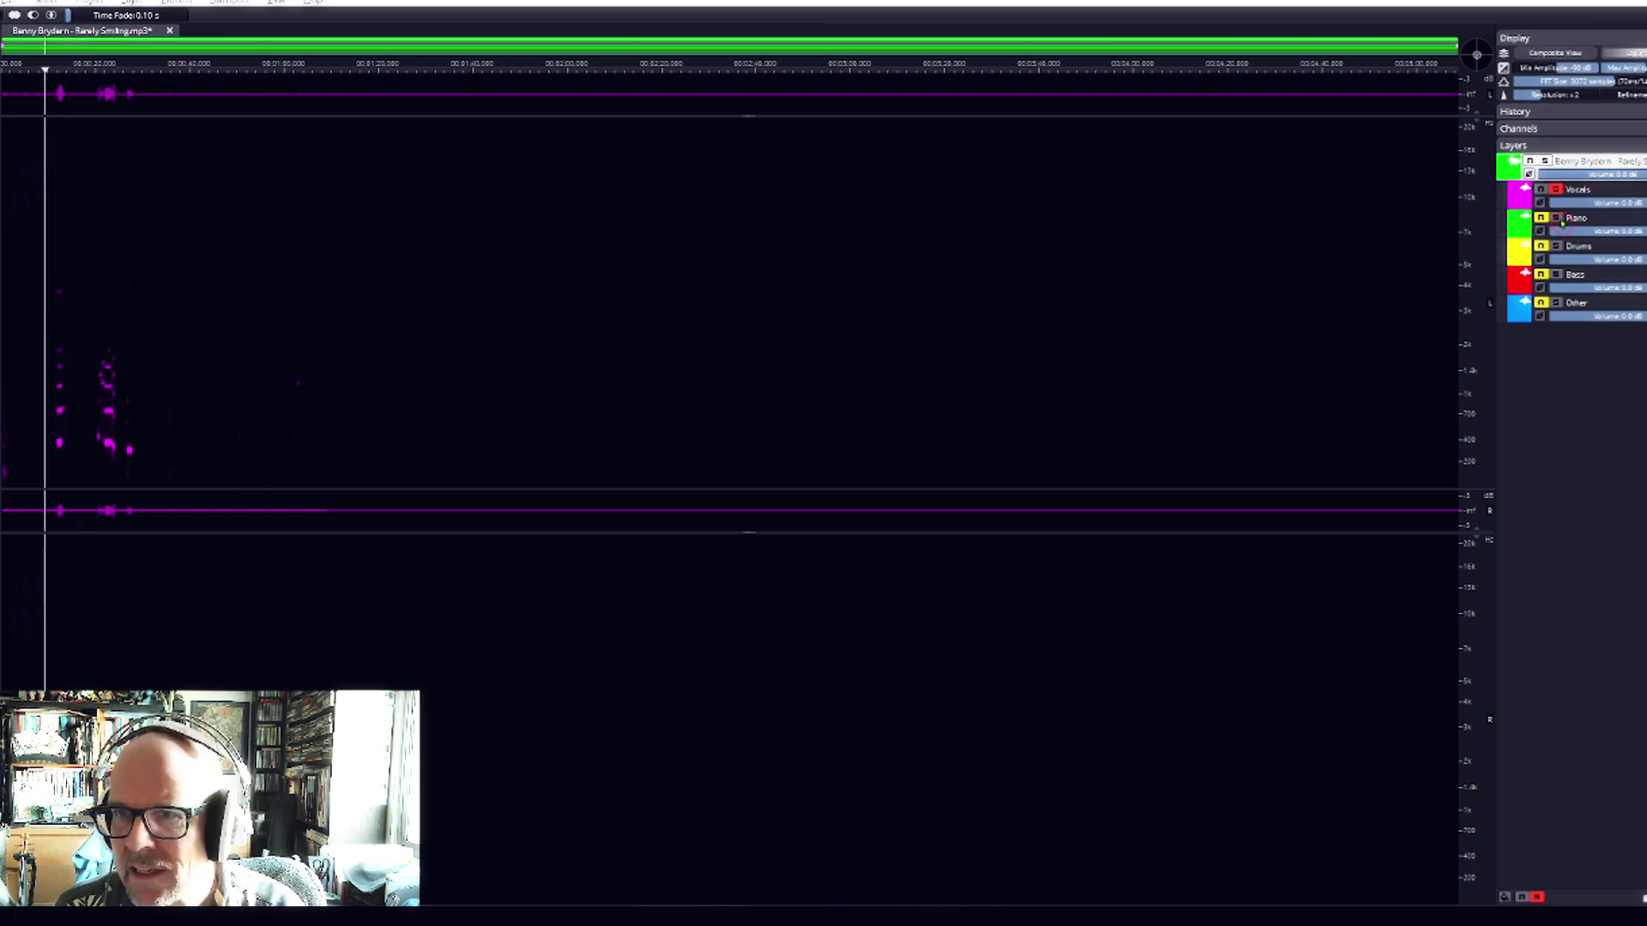
left_click(1556, 190)
left_click(1556, 246)
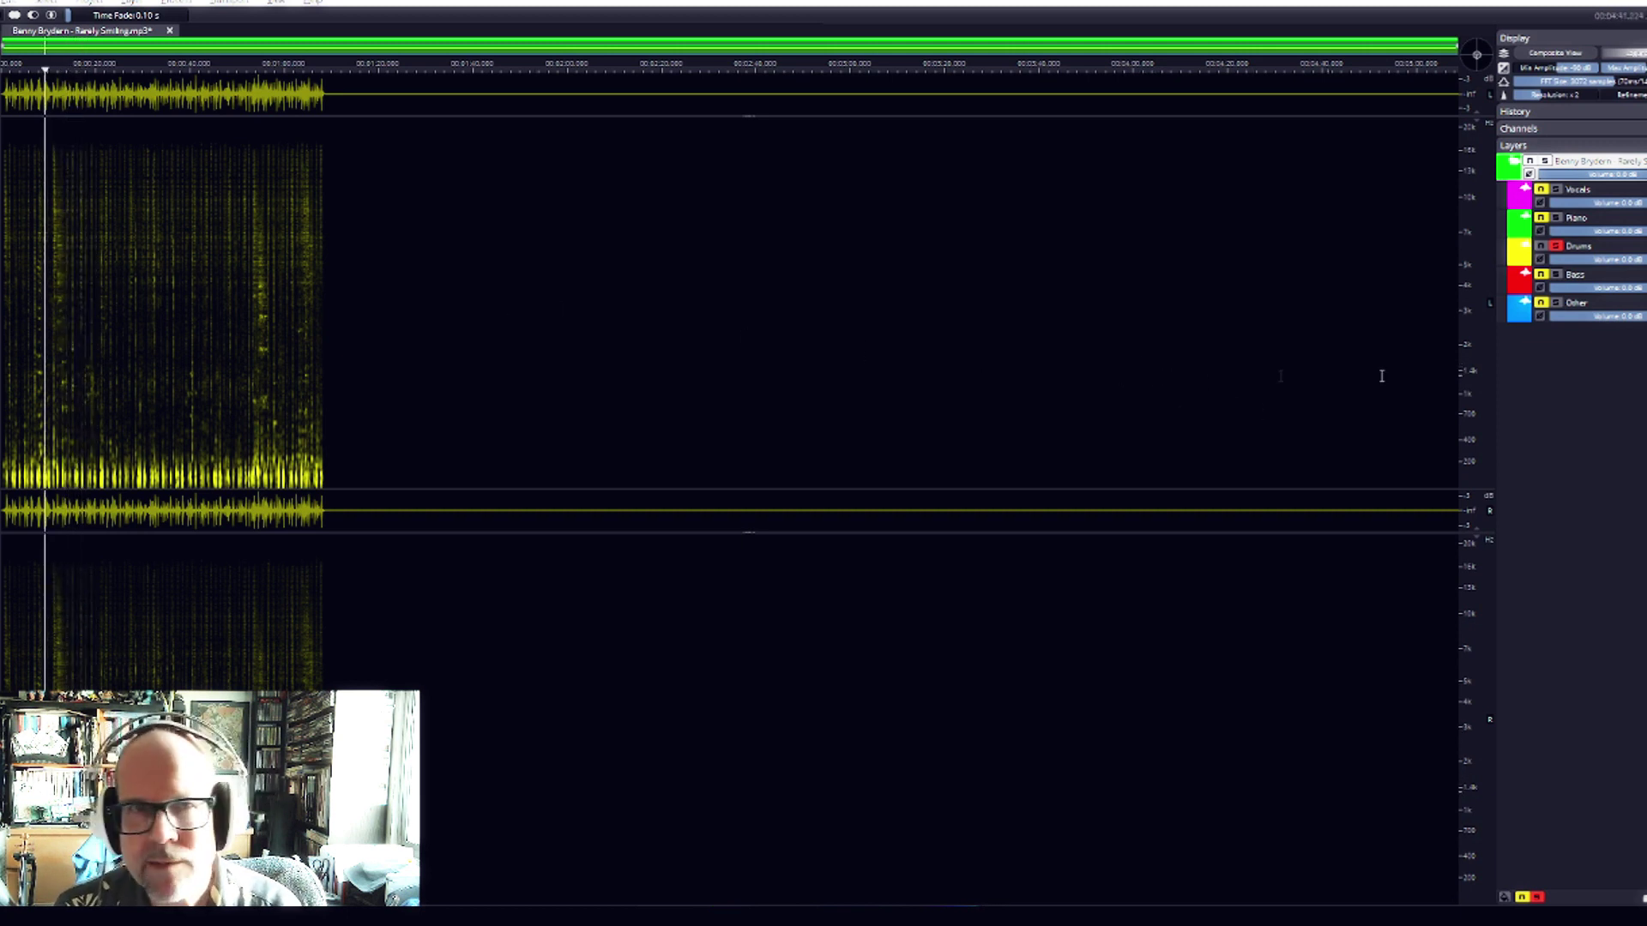
left_click(1556, 274)
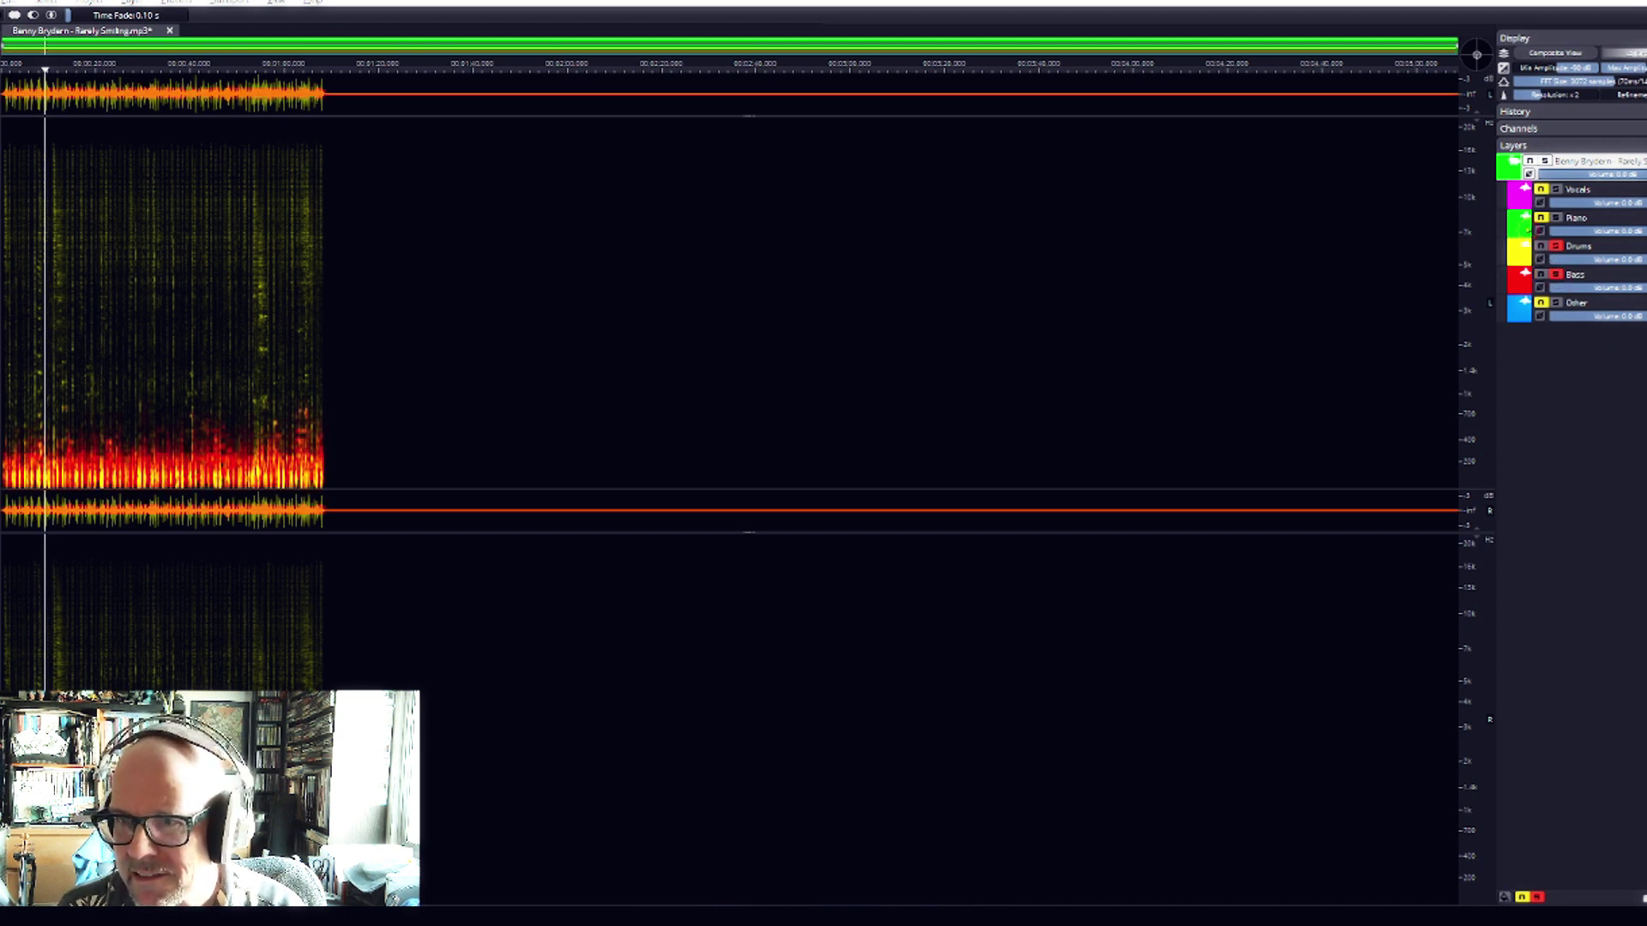
left_click(1556, 246)
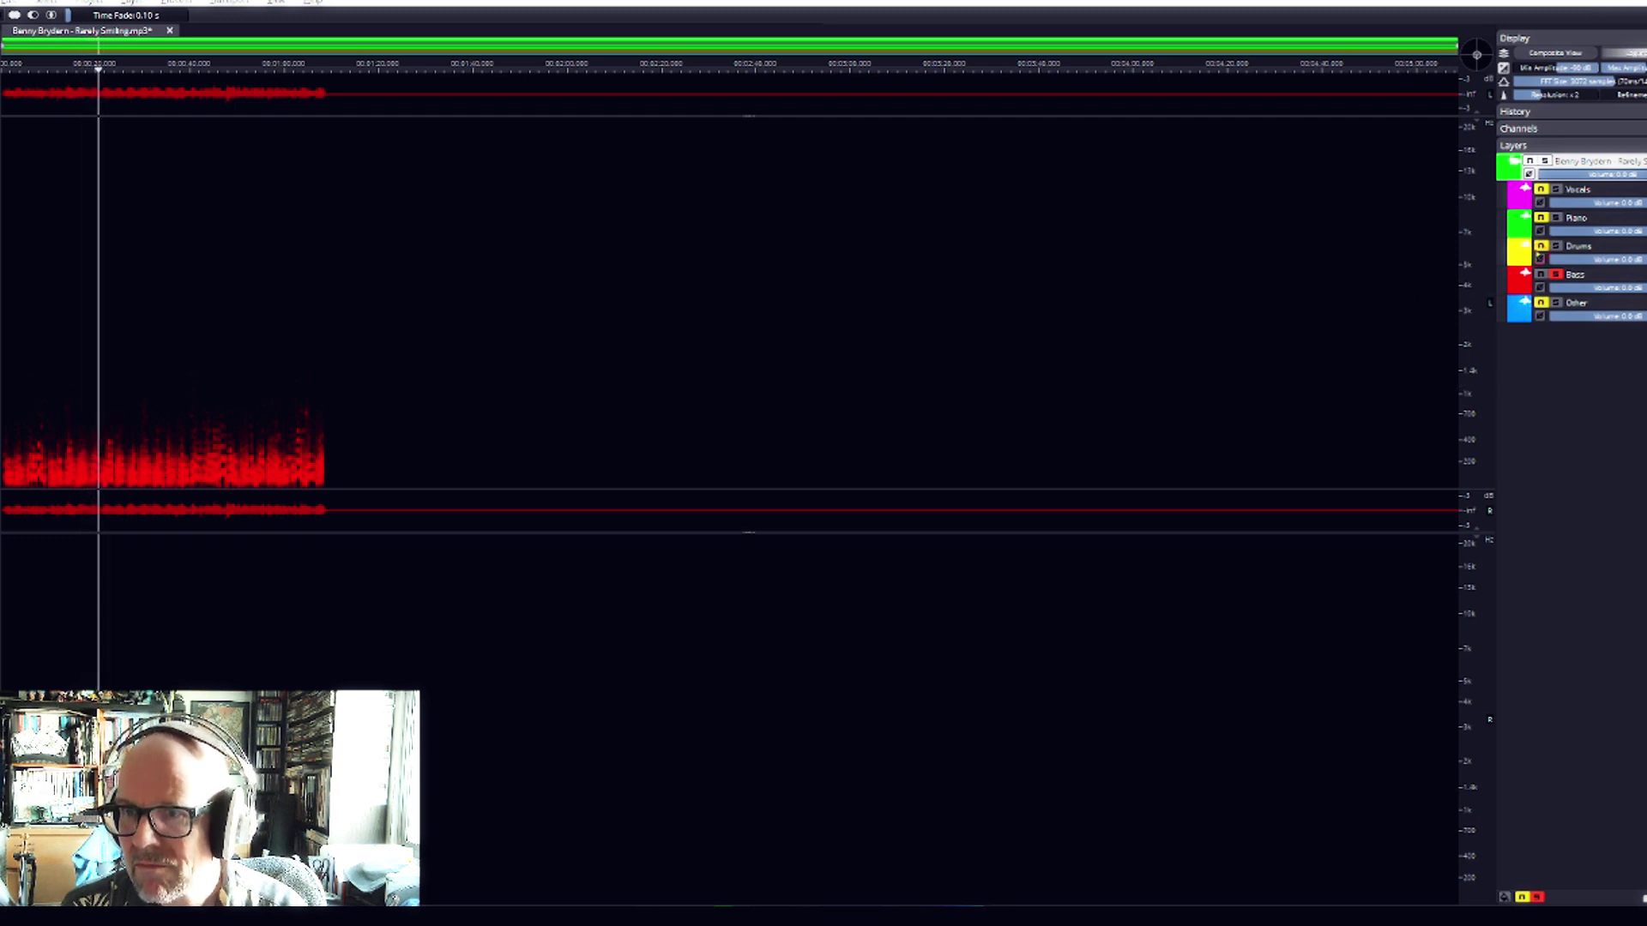
key("space")
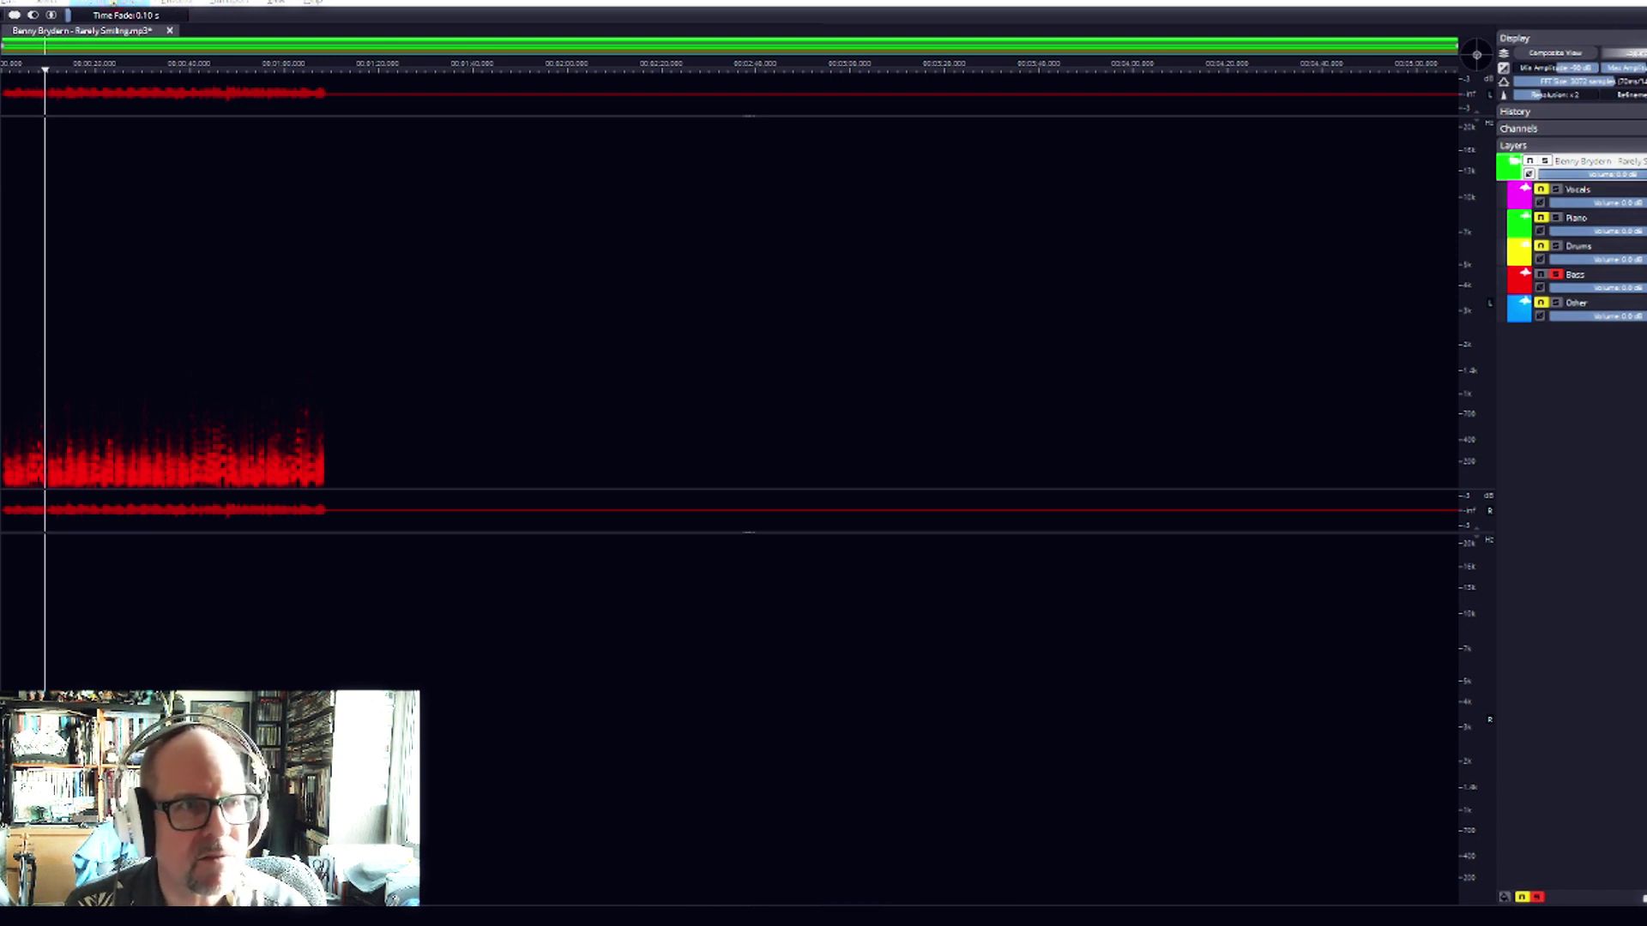
left_click(133, 3)
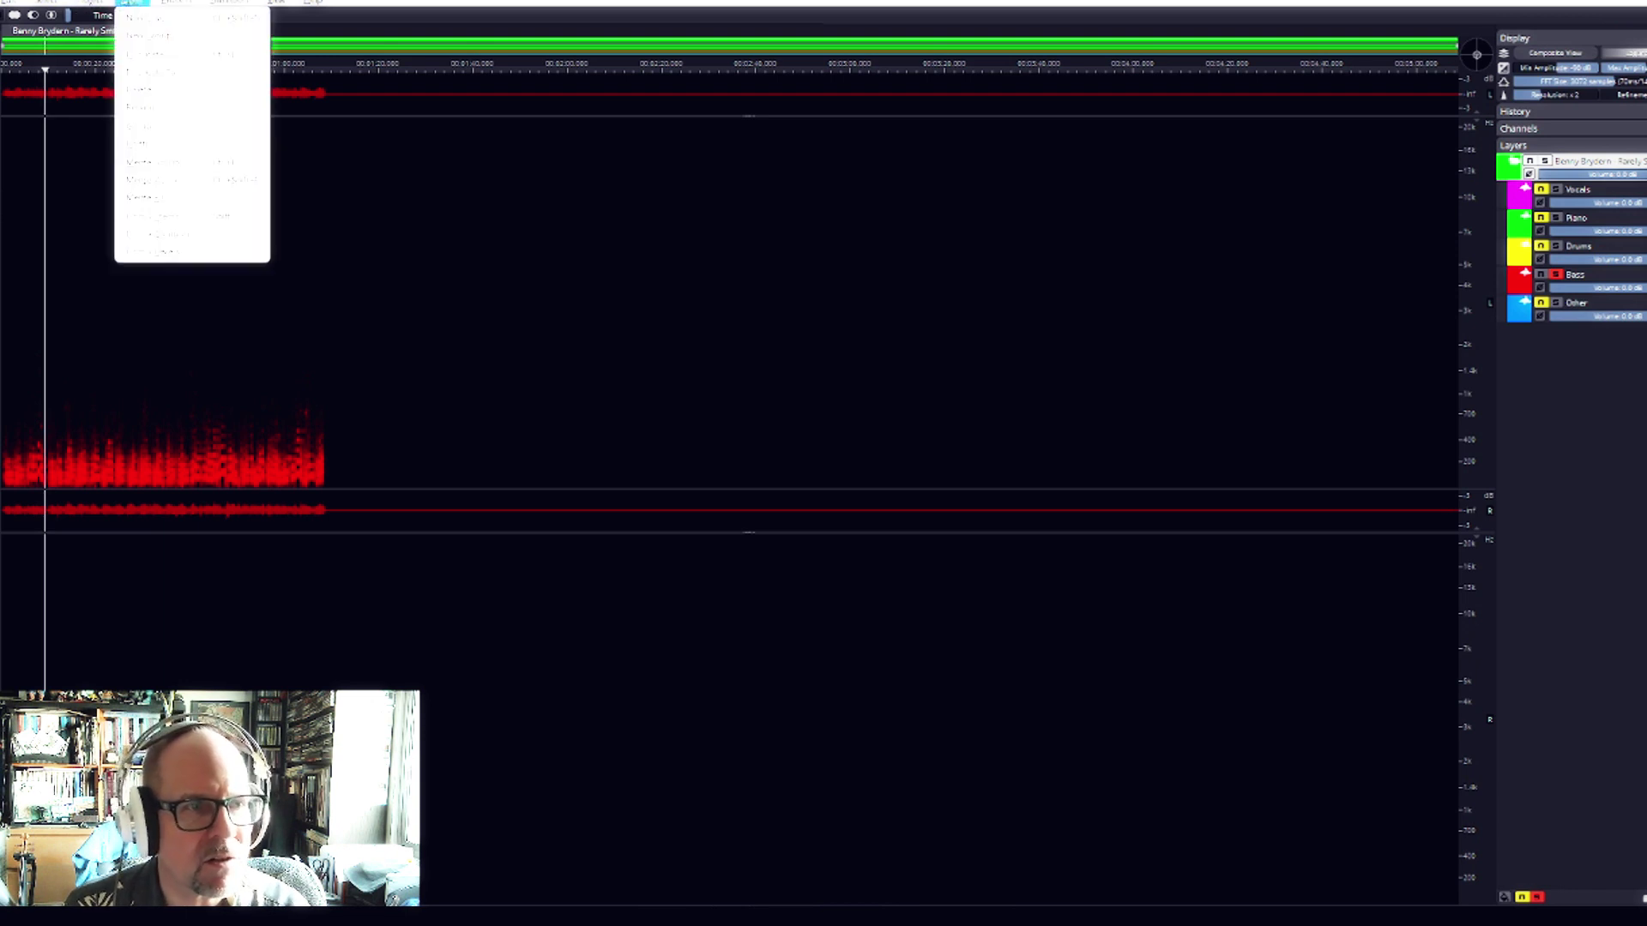
left_click(177, 217)
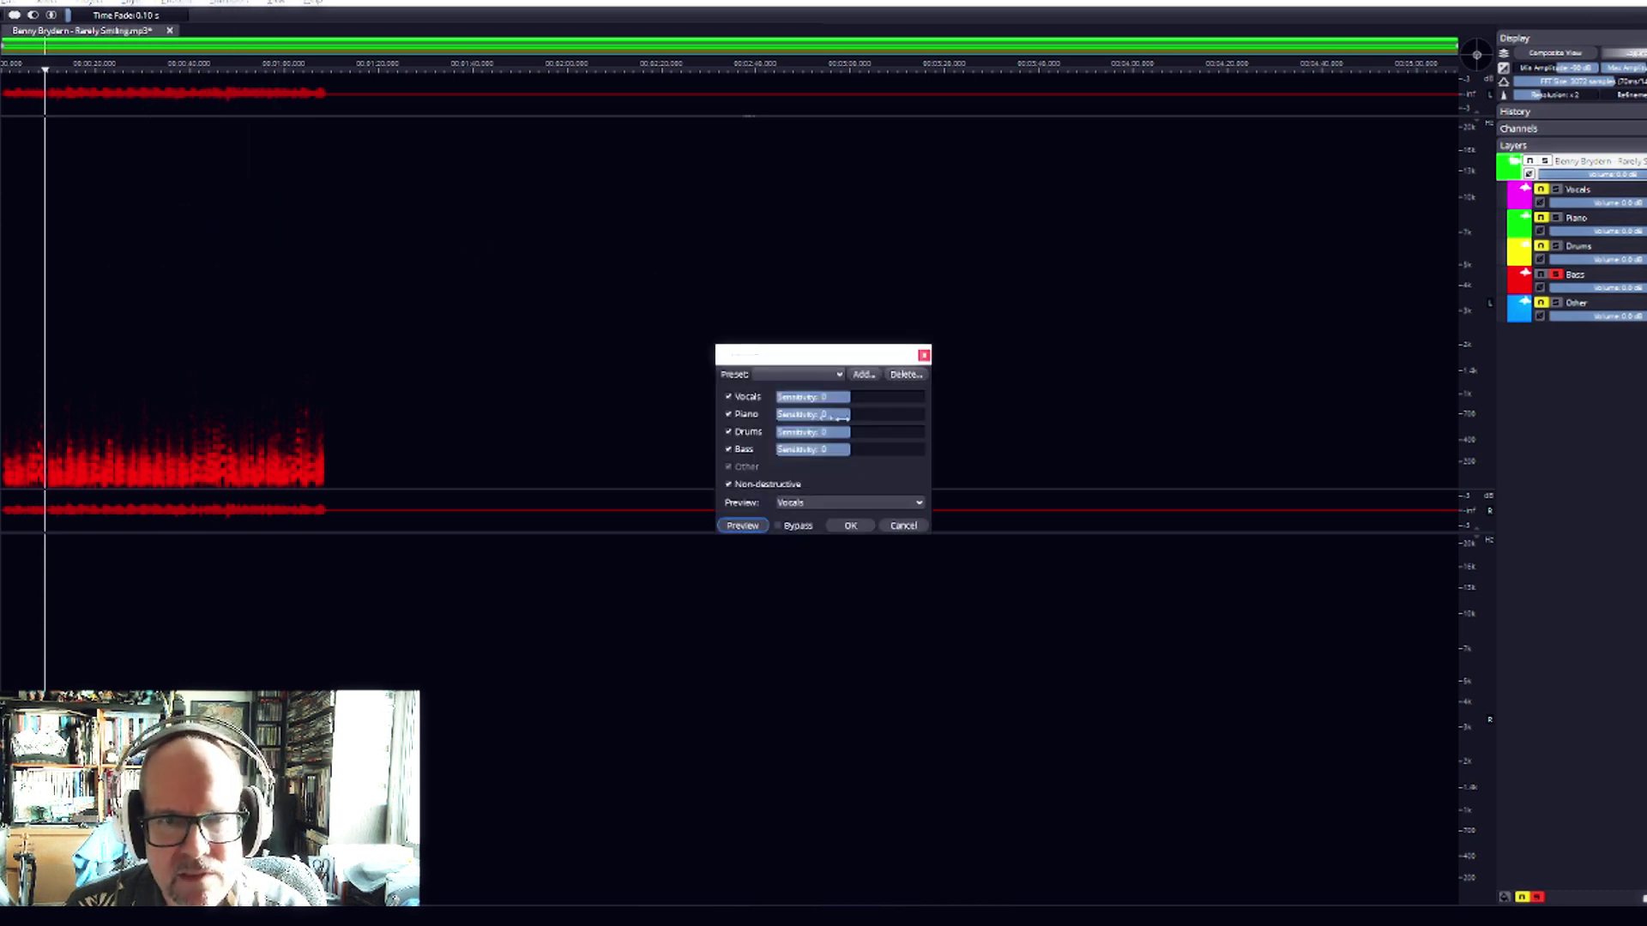
left_click_drag(845, 400, 849, 399)
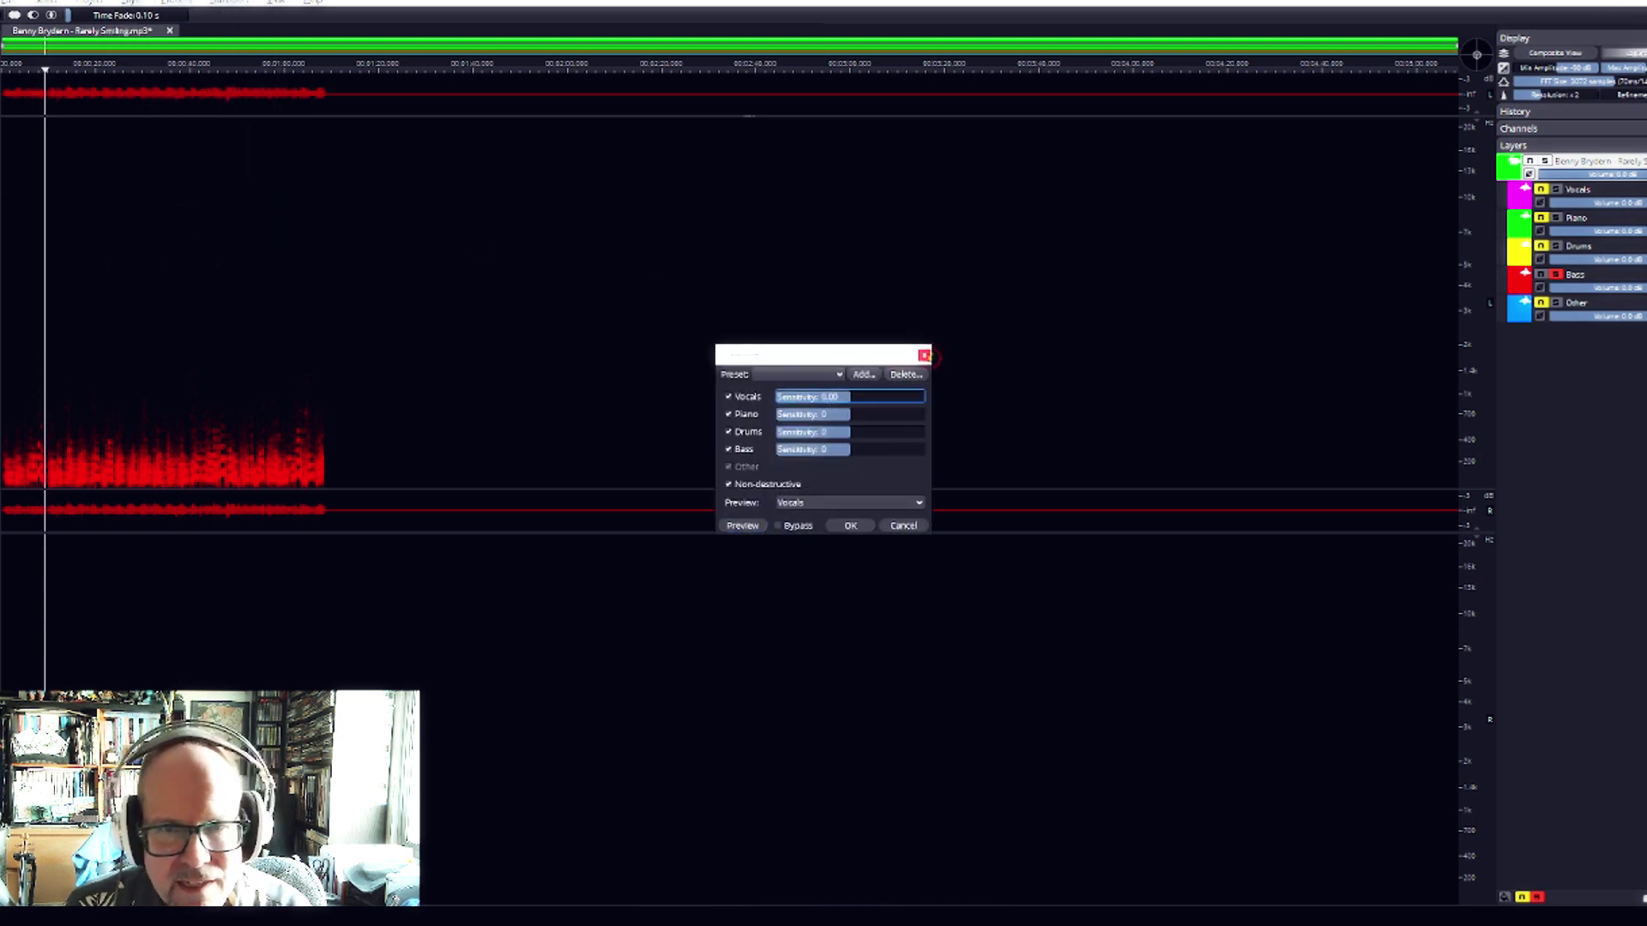
left_click(924, 355)
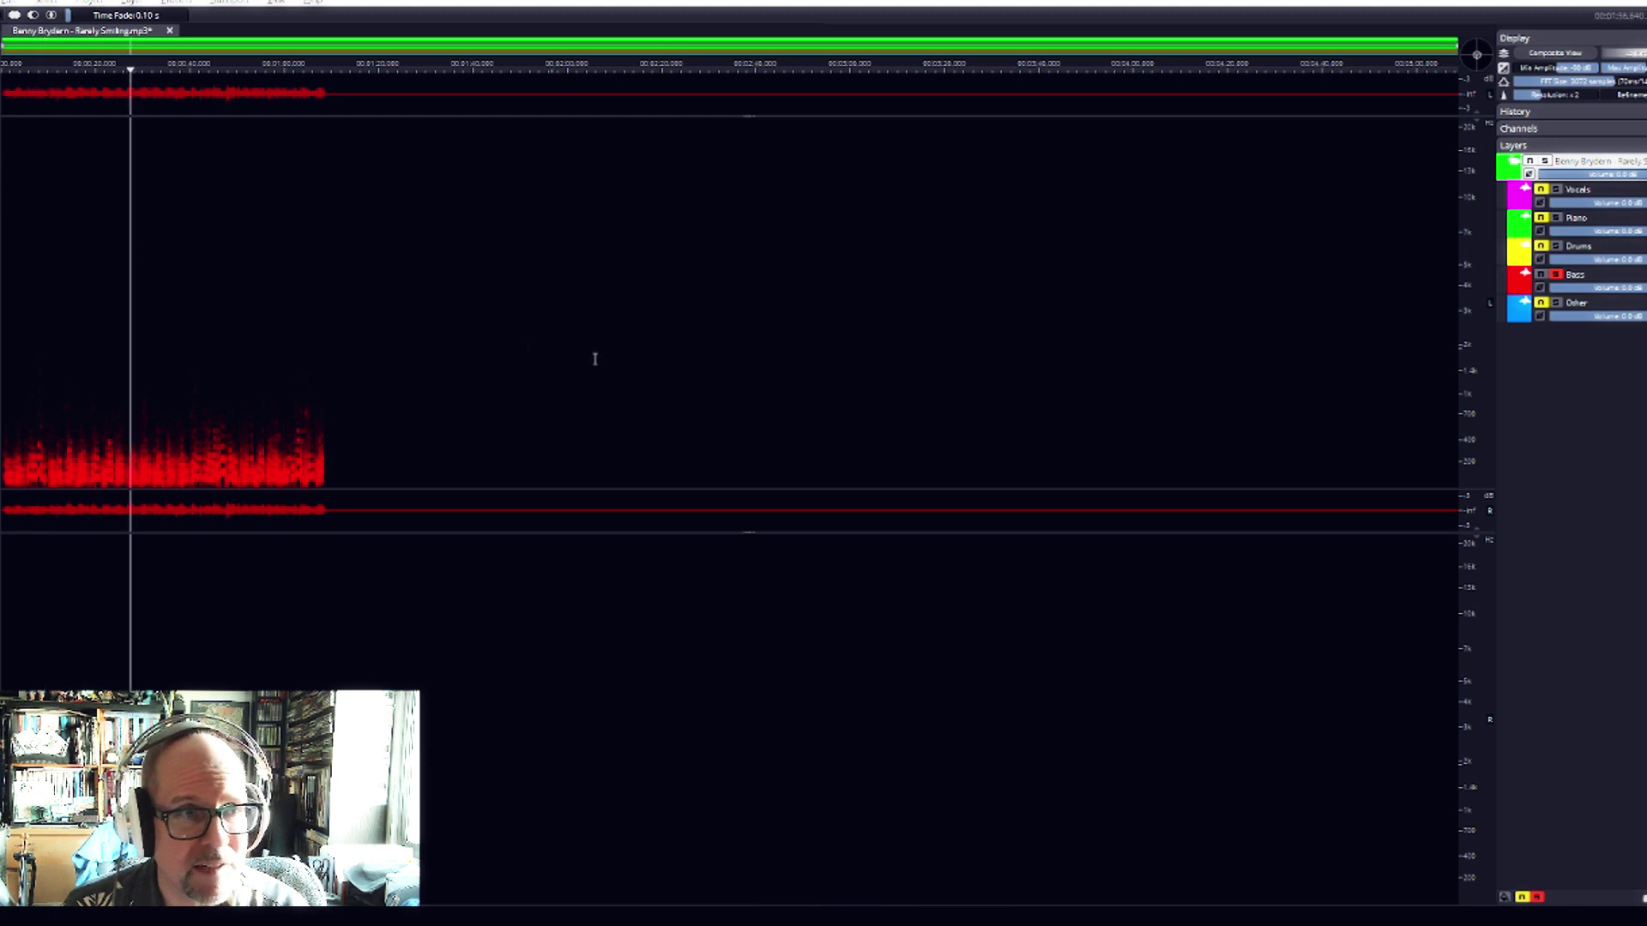
left_click(131, 256)
Step: Play the soloed Bass stem, then switch the solo to the yellow Drums stem and listen
key("space")
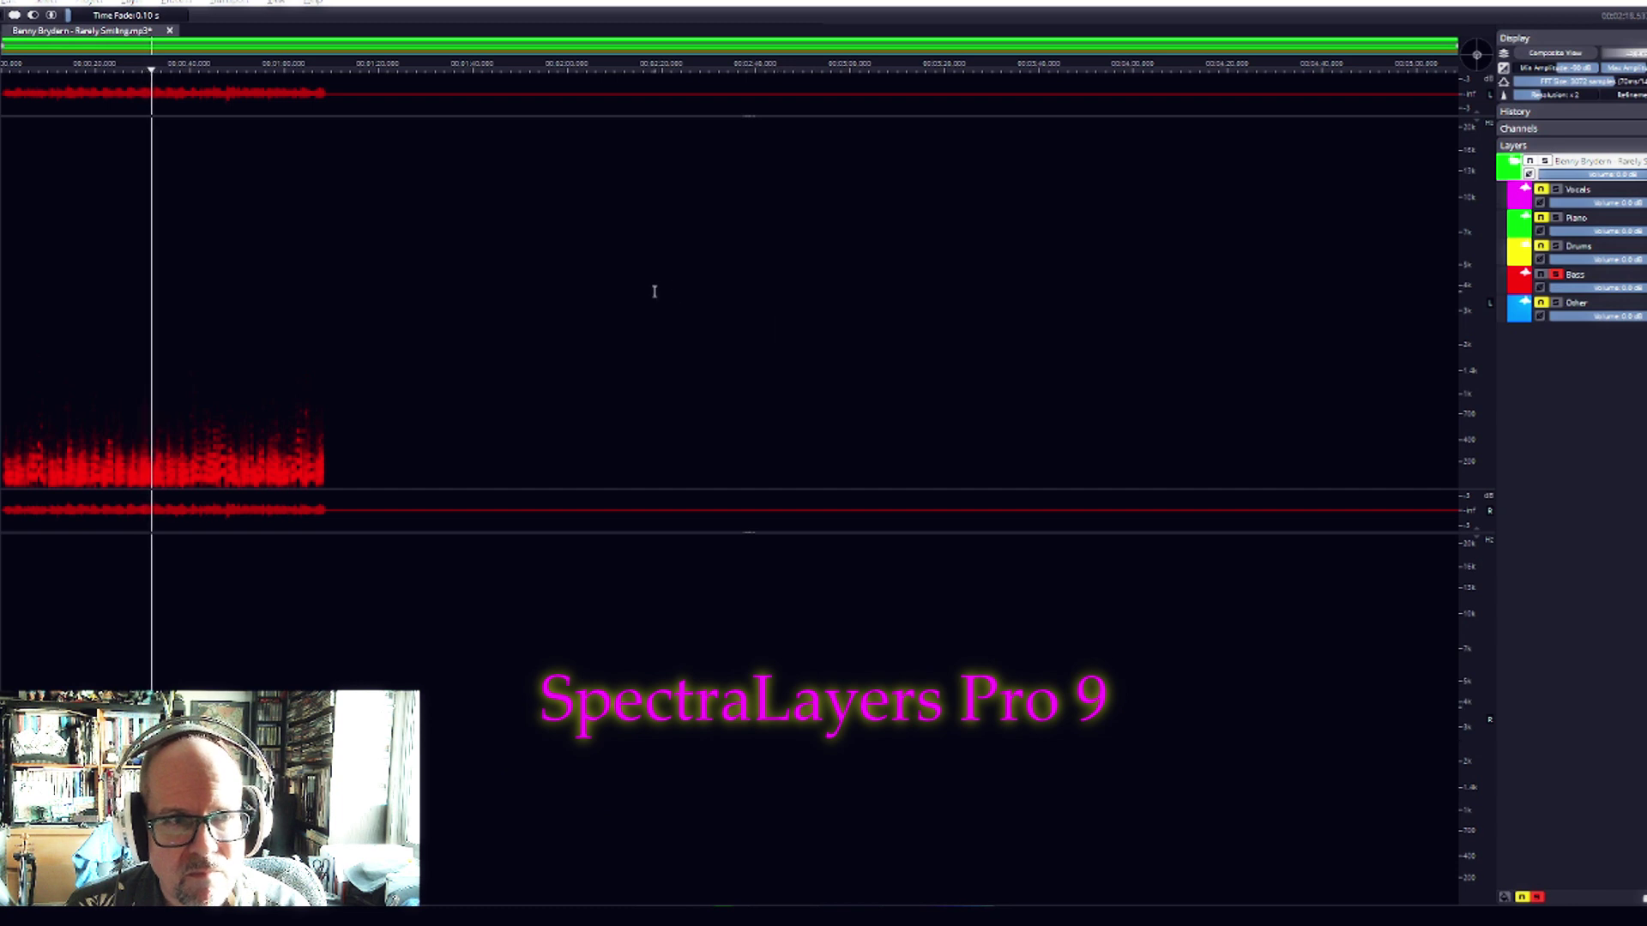
key("space")
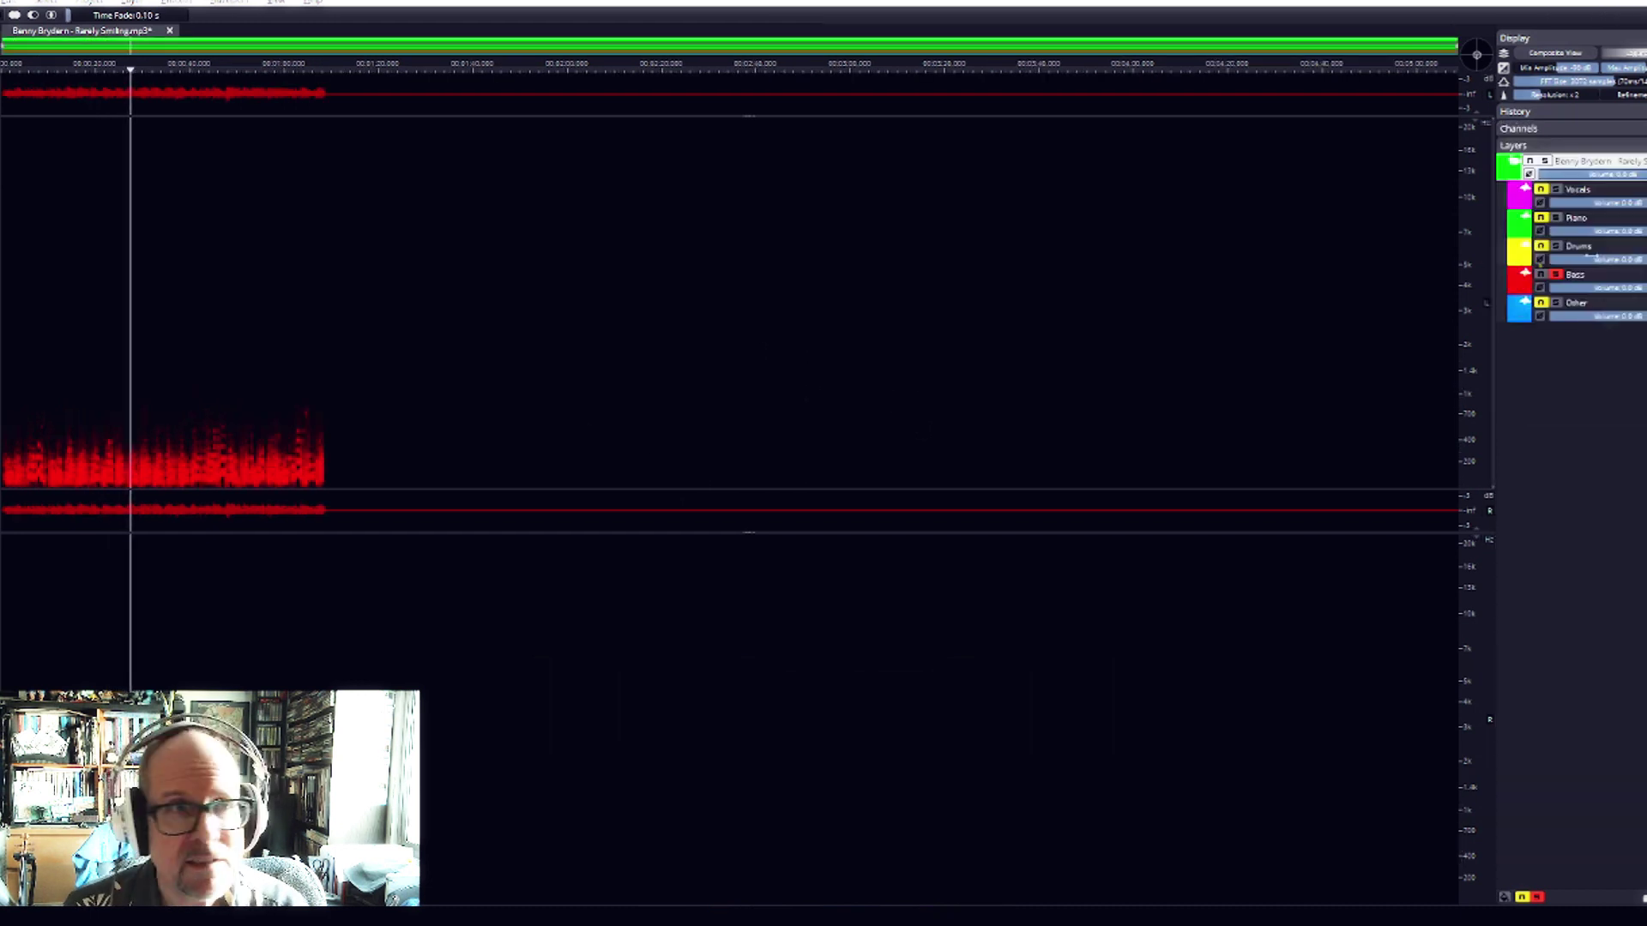
left_click(1556, 246)
left_click(1556, 275)
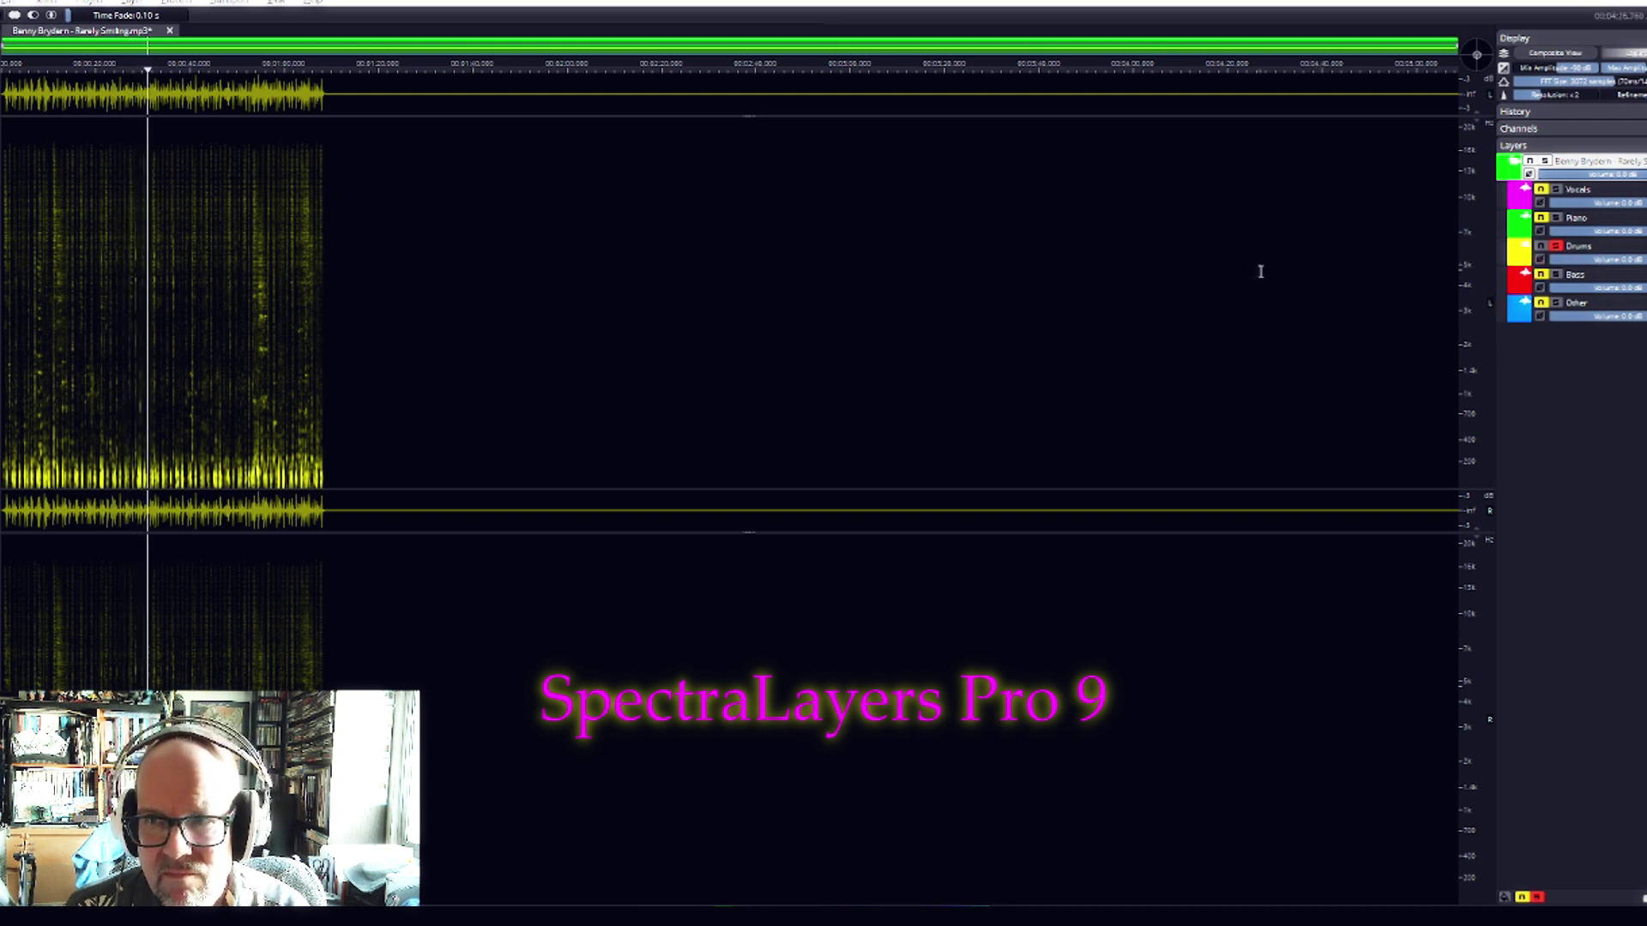
key("space")
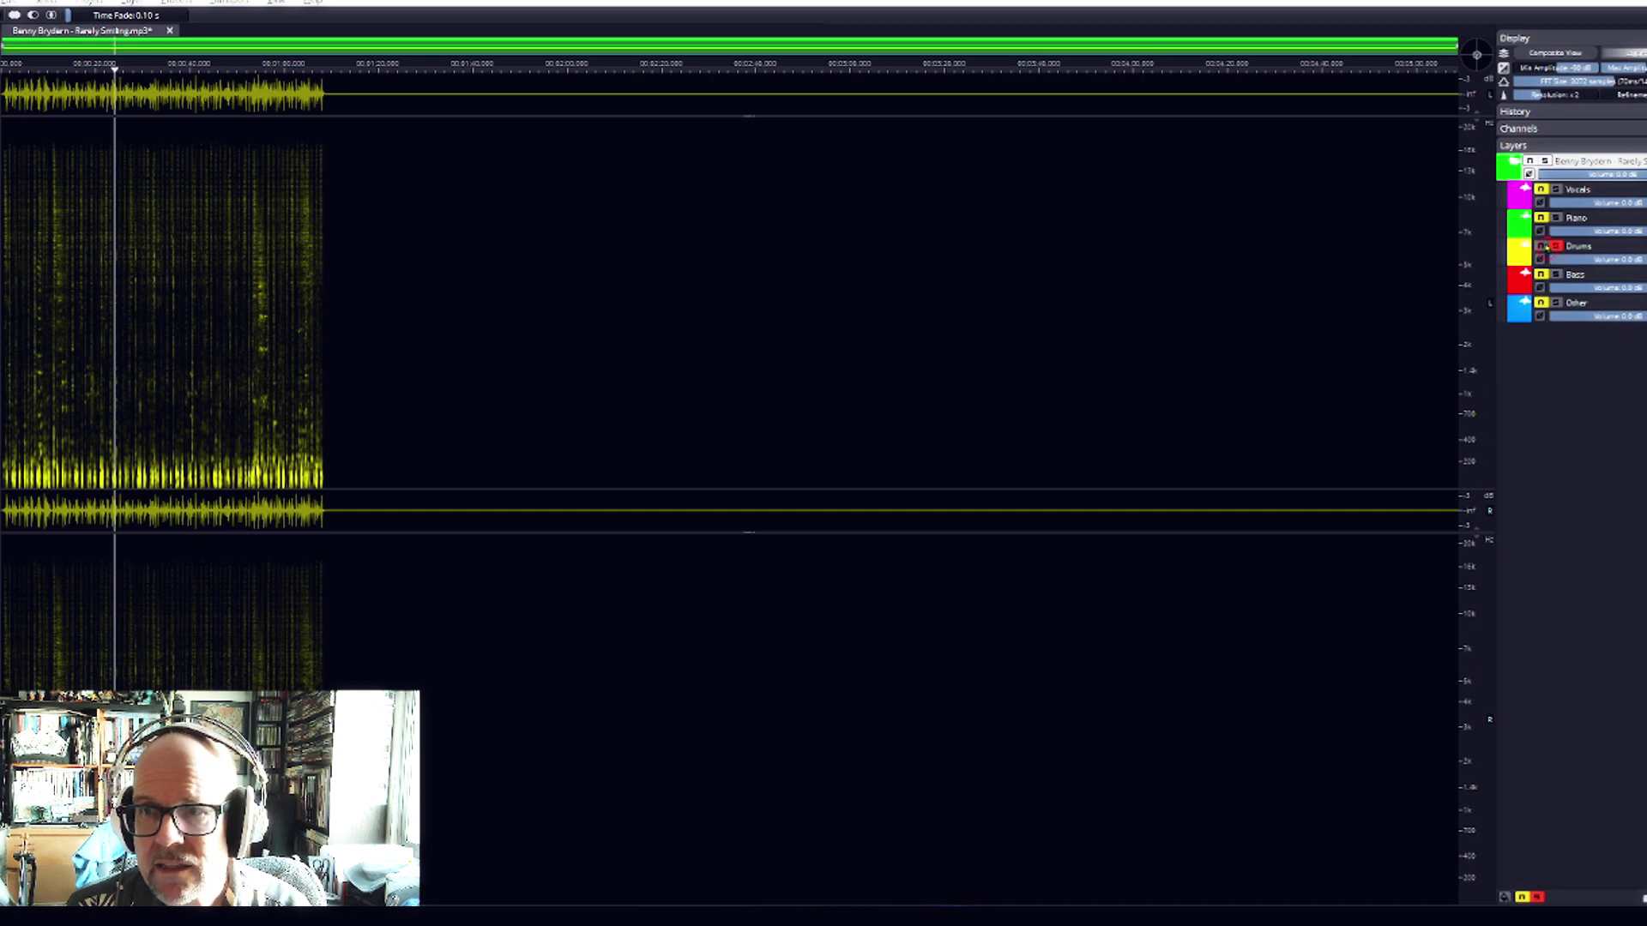